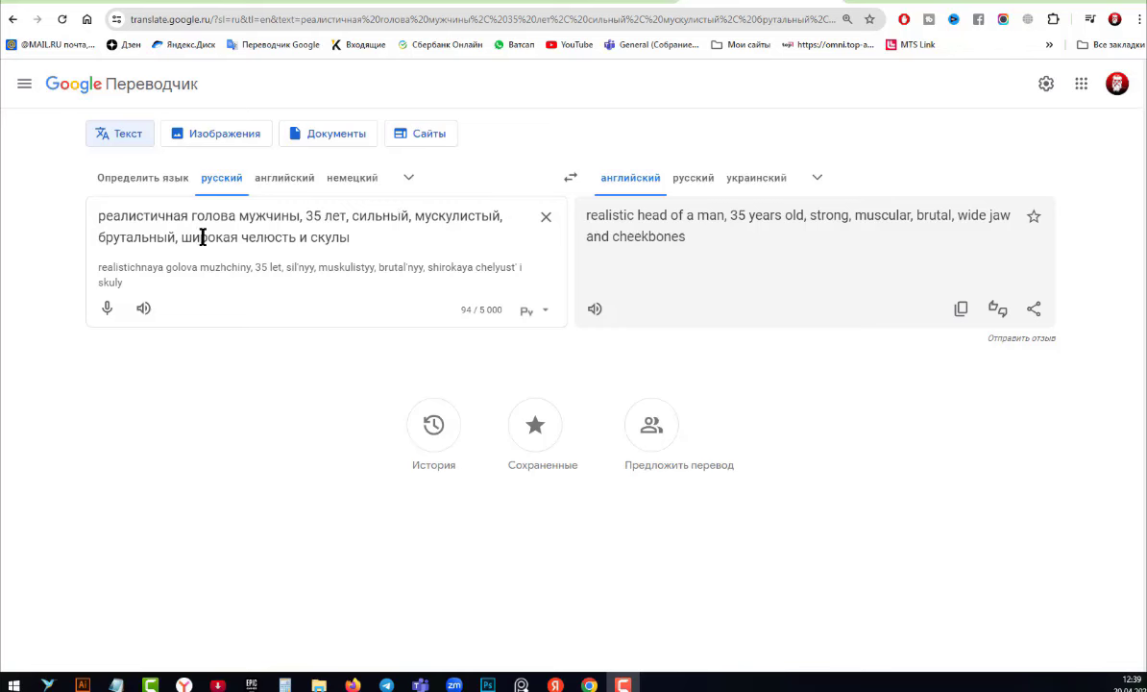
Select the English translation of the brutal 35-year-old man's head description.
mouse_move(580, 265)
mouse_down()
mouse_move(684, 249)
mouse_move(587, 218)
mouse_up()
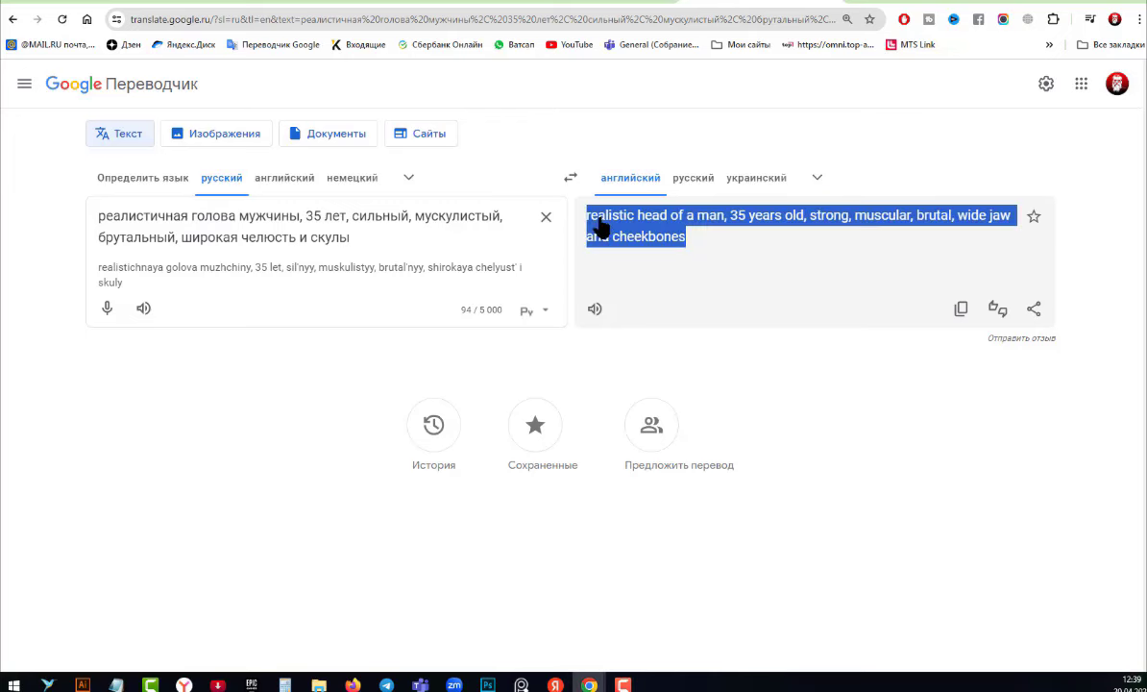
right_click(615, 220)
Paste the copied English translation over Tripo's old prompt and generate four head models.
click(659, 235)
click(600, 3)
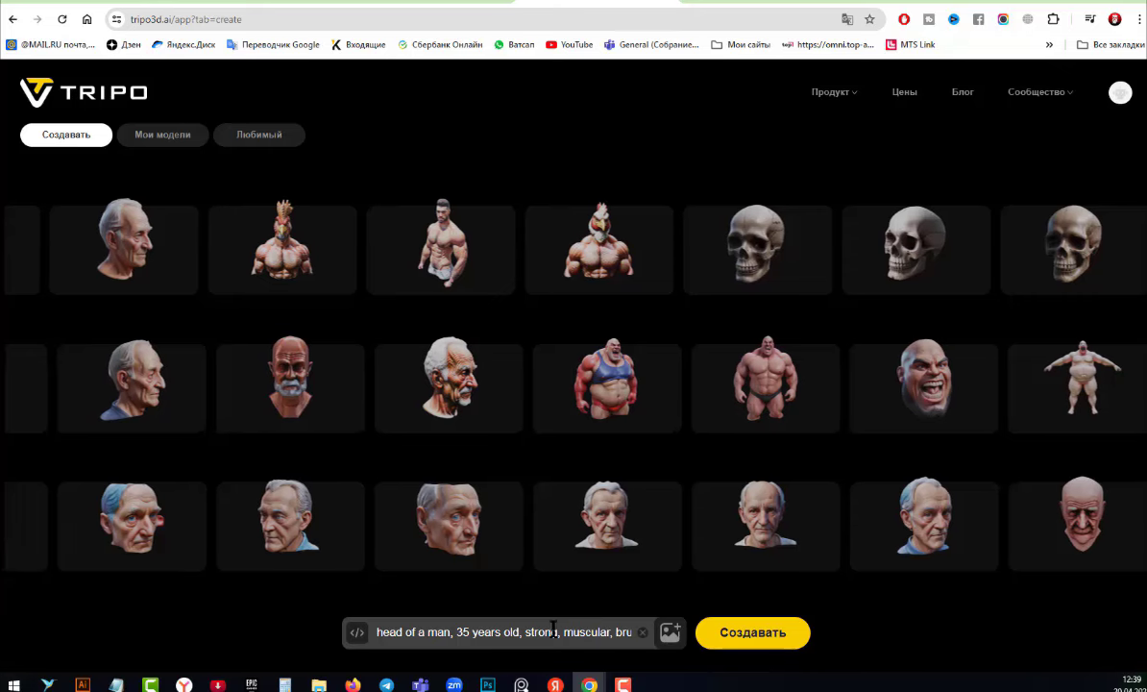
drag(501, 632, 377, 632)
key(ctrl+a)
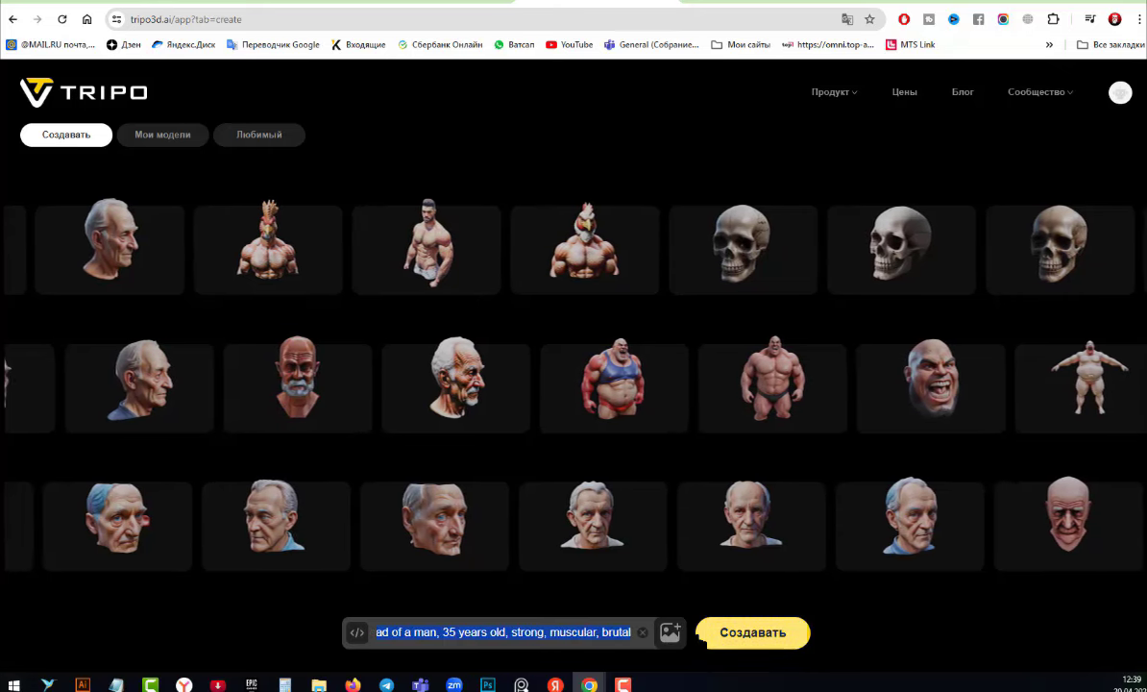
right_click(557, 632)
click(600, 366)
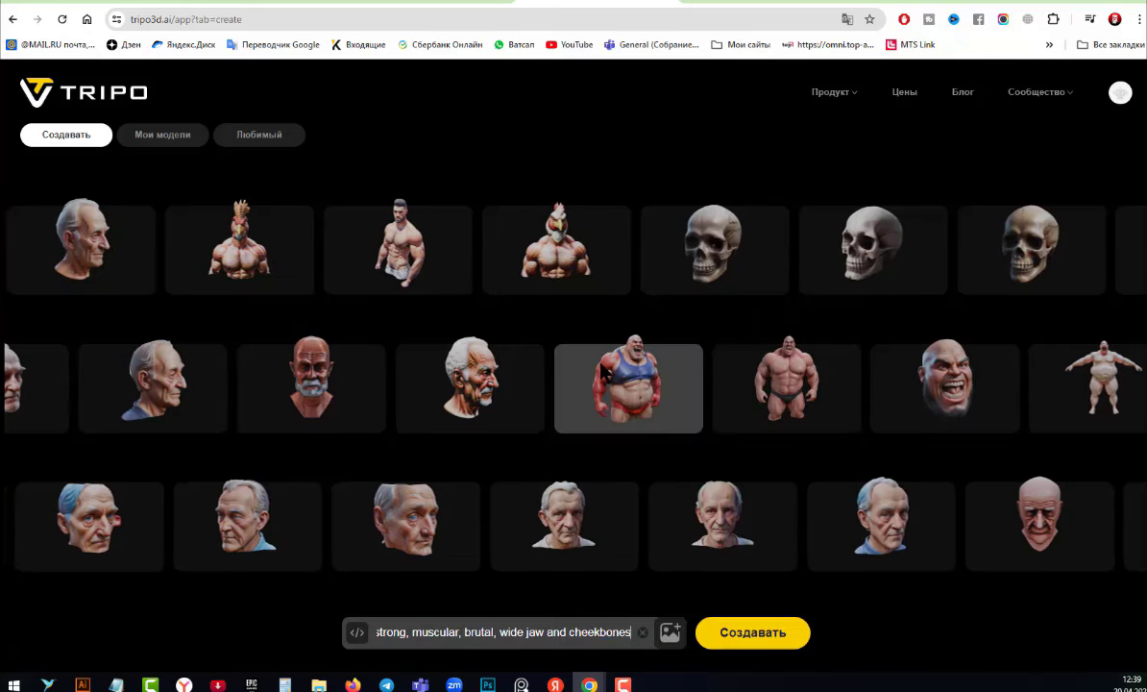
click(740, 639)
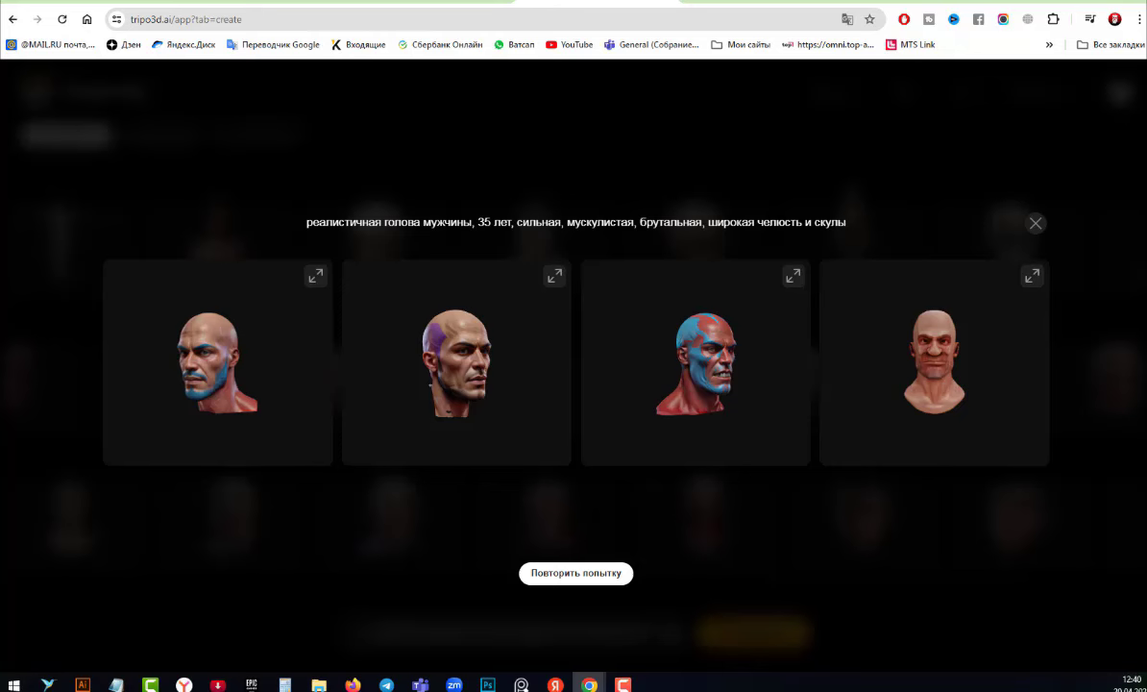
mouse_move(696, 362)
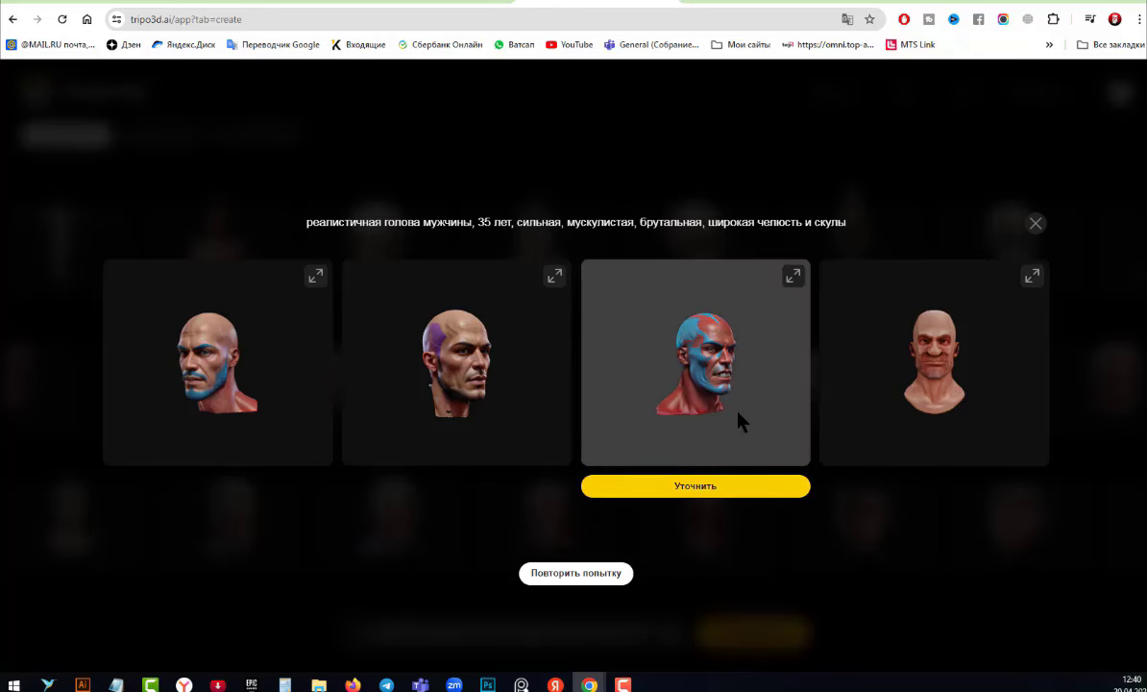
mouse_move(738, 420)
mouse_down()
mouse_move(639, 422)
mouse_move(716, 427)
mouse_up()
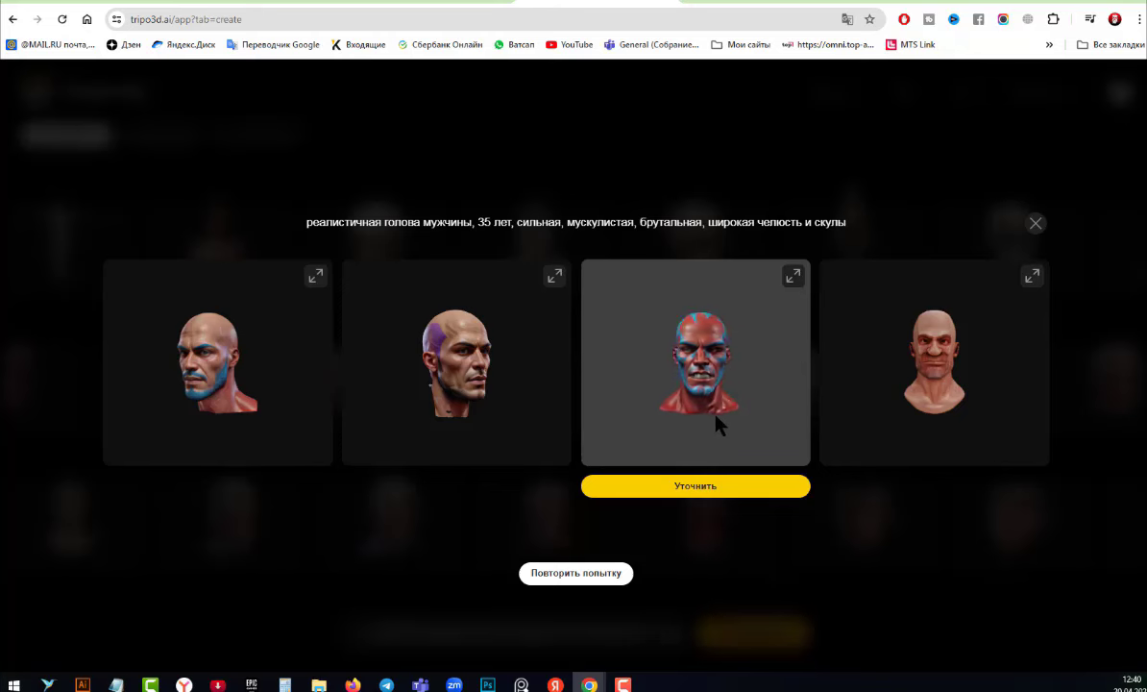
drag(535, 428, 437, 429)
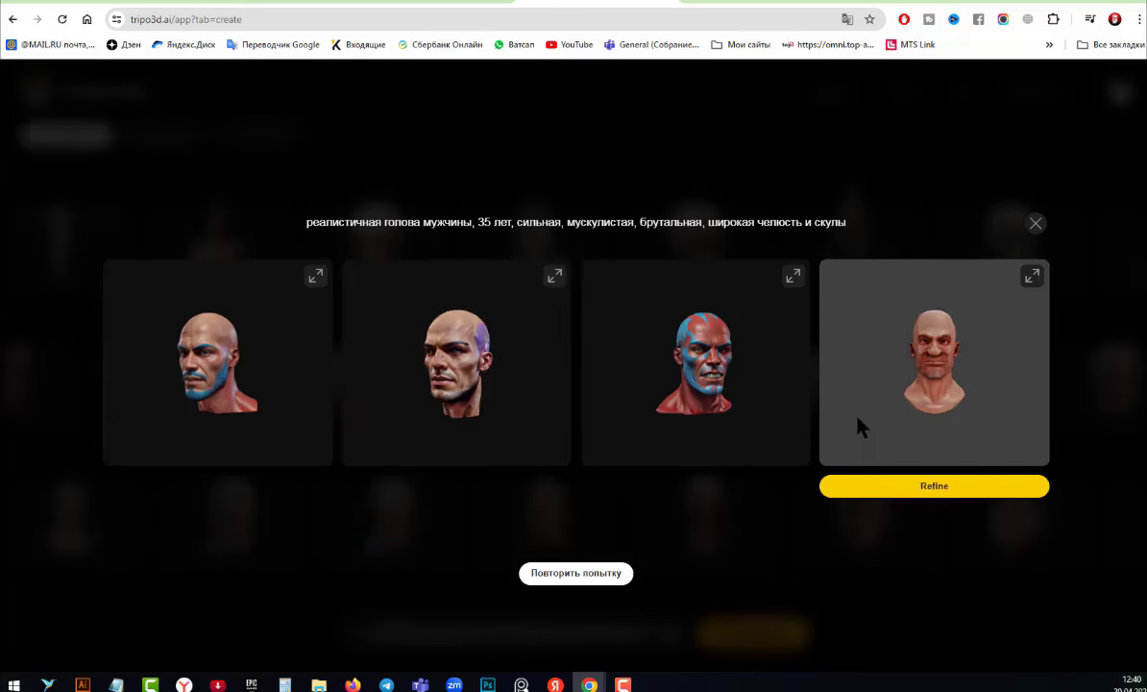
mouse_move(858, 426)
mouse_down()
mouse_move(981, 423)
mouse_move(824, 430)
mouse_move(936, 433)
mouse_up()
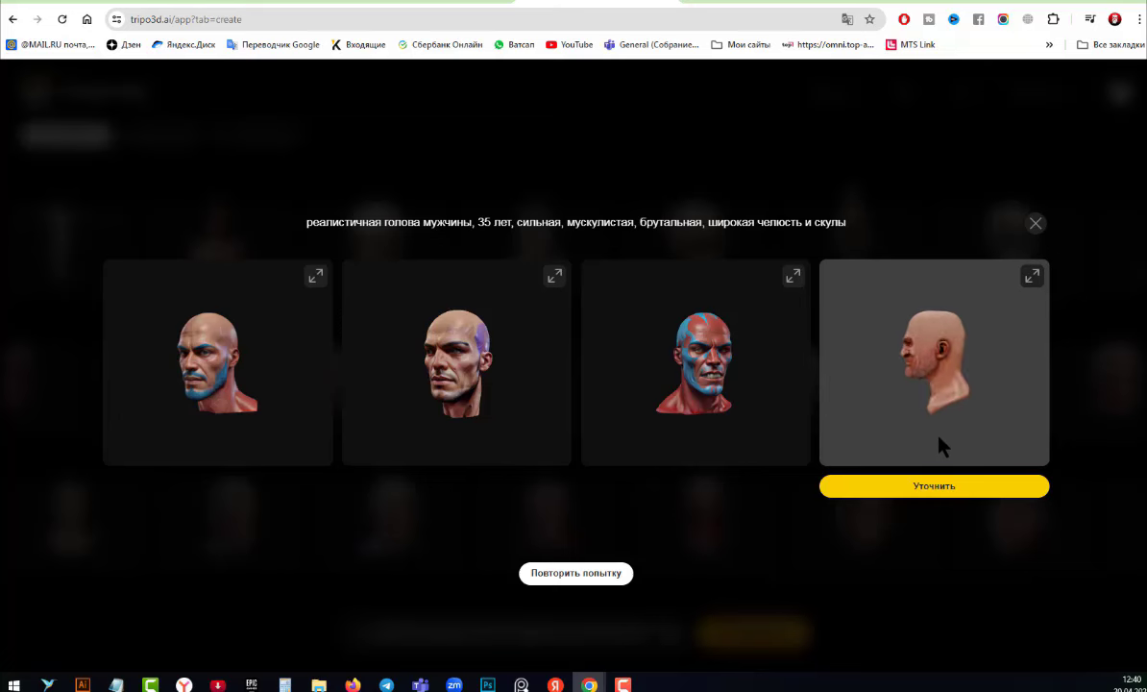
drag(927, 433, 998, 436)
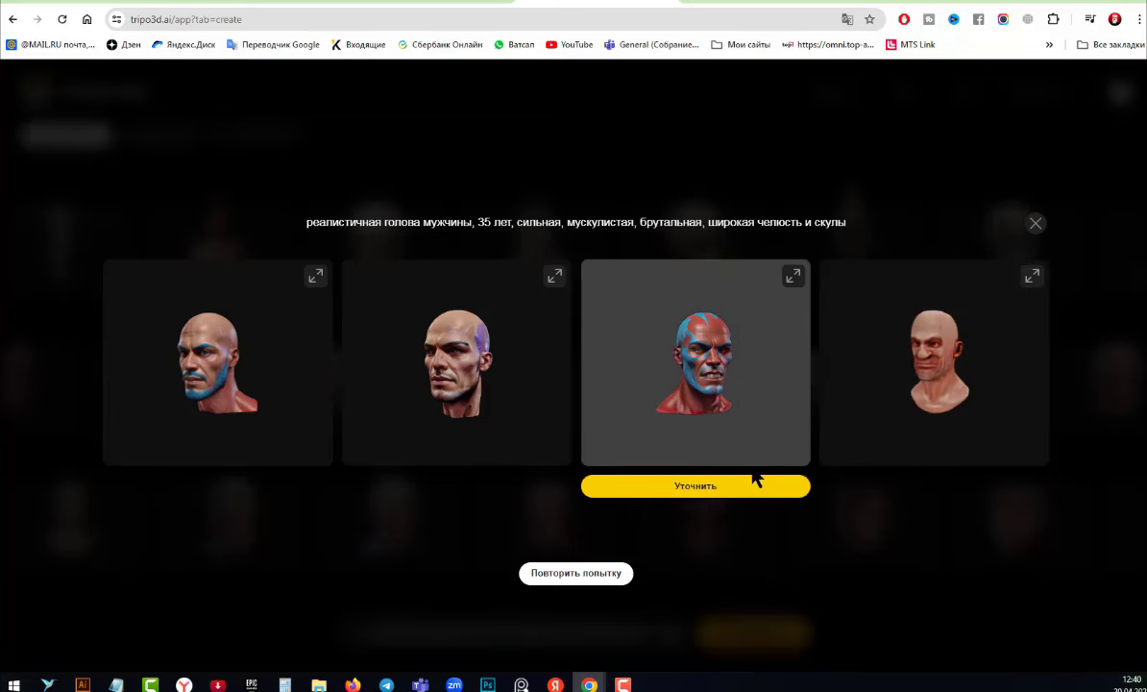
drag(703, 445, 636, 436)
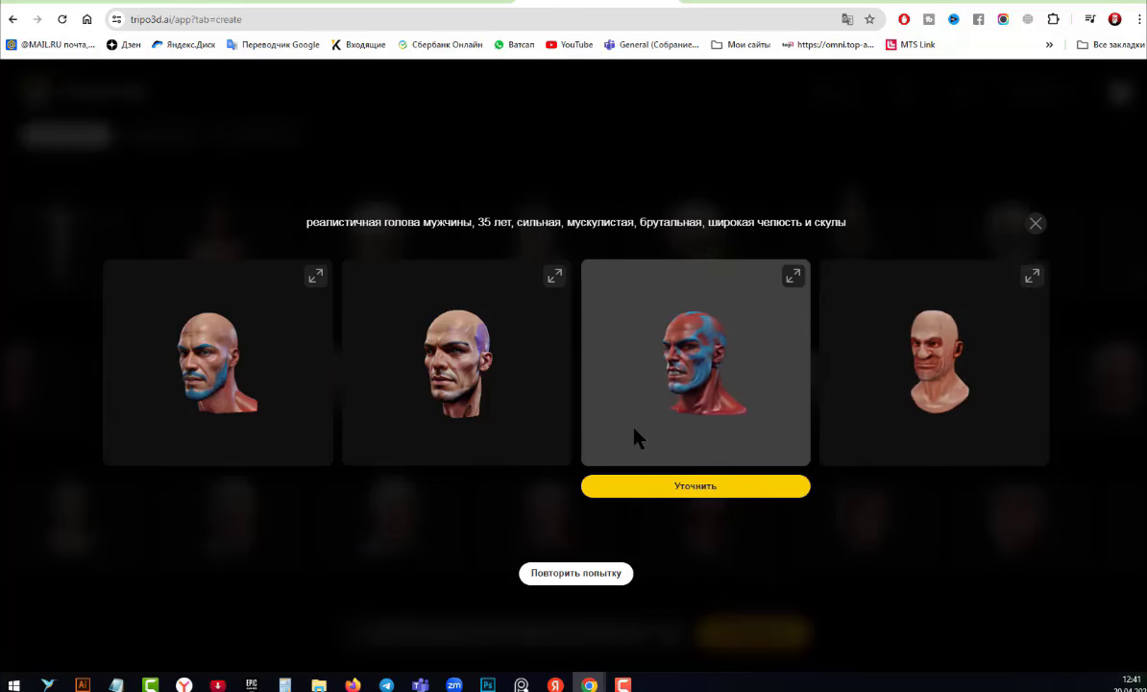
mouse_move(494, 436)
mouse_down()
mouse_move(456, 431)
mouse_move(489, 435)
mouse_up()
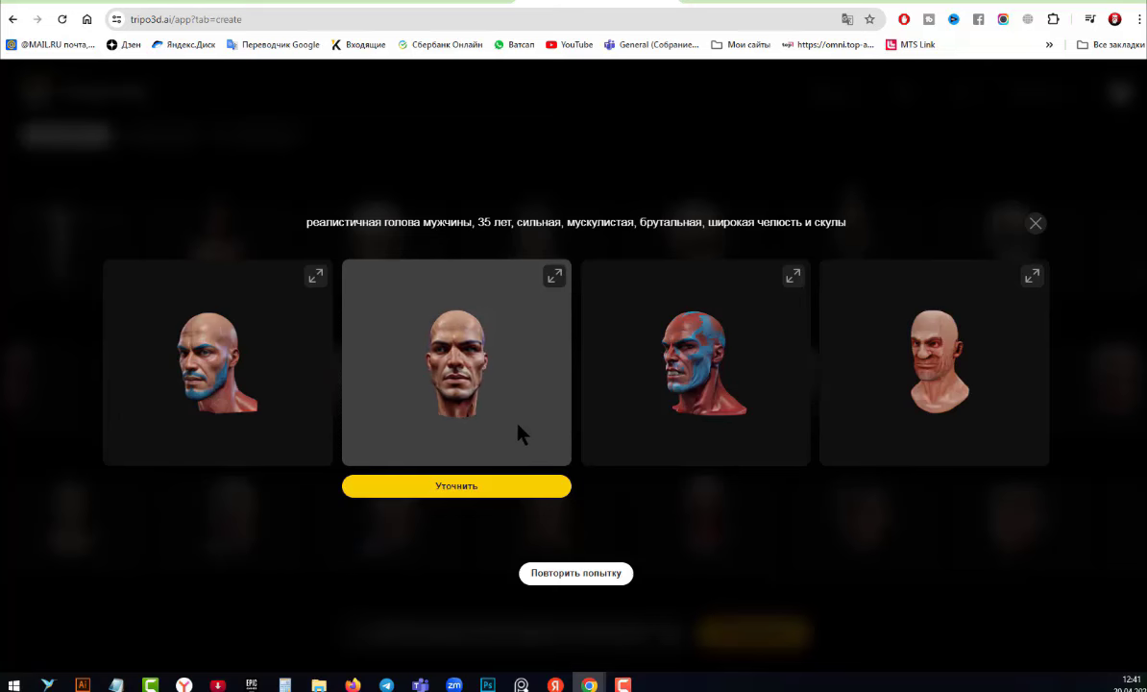
click(266, 413)
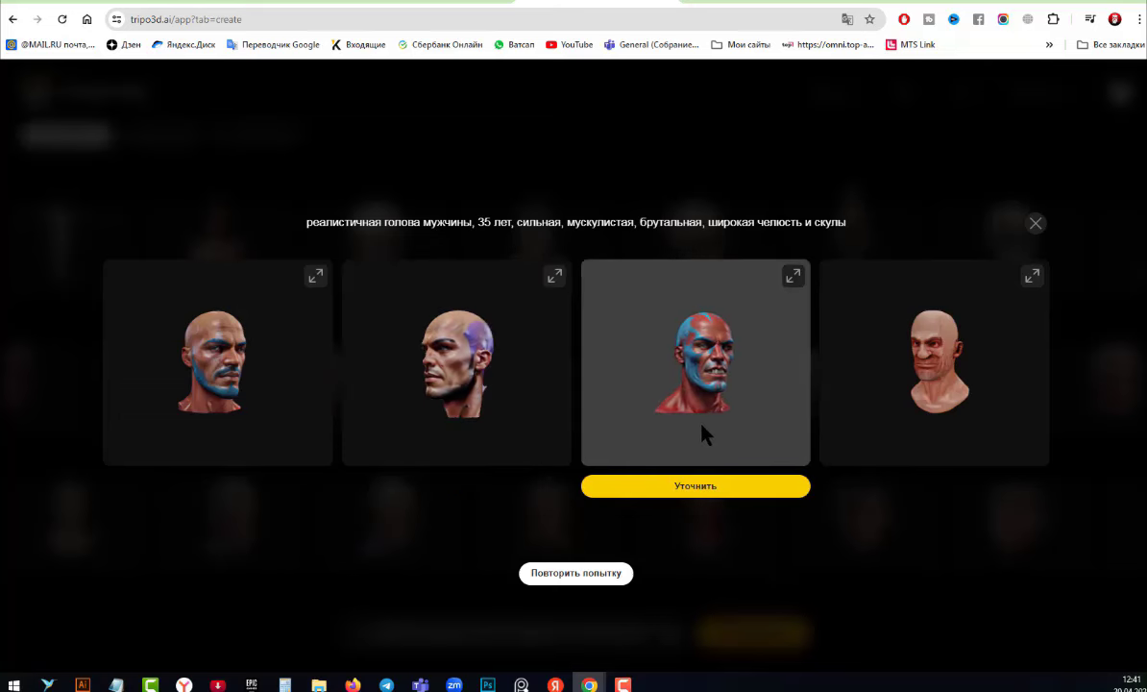
mouse_move(695, 384)
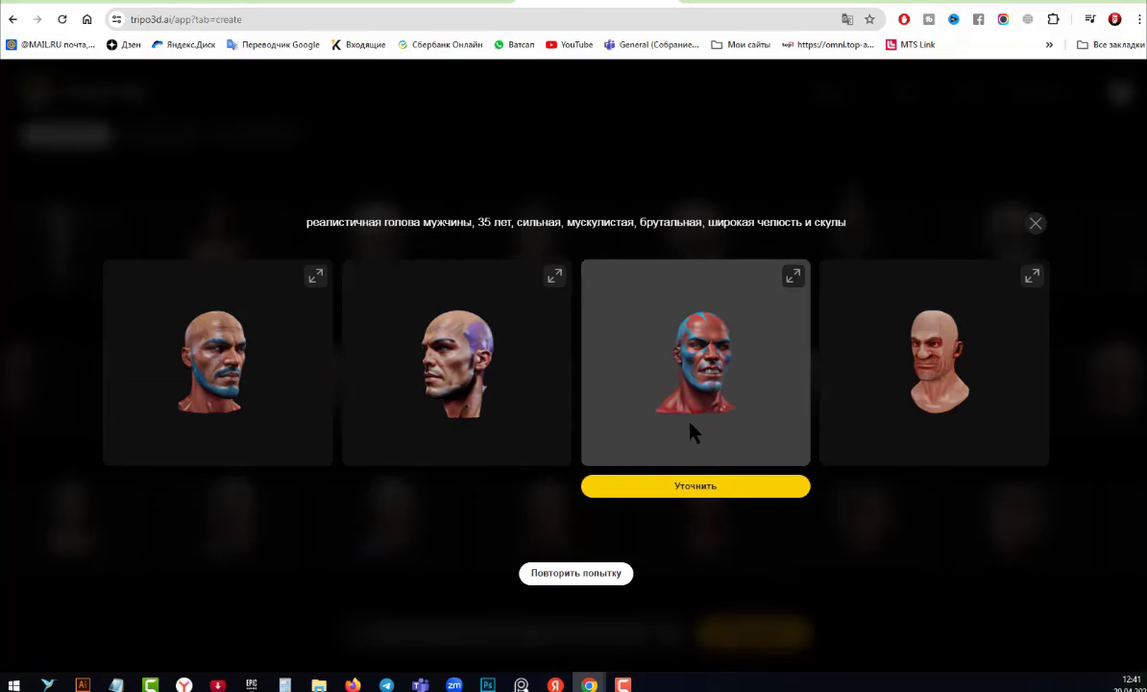
Send the red-and-blue third head for refinement, then return to Google Translate.
click(681, 486)
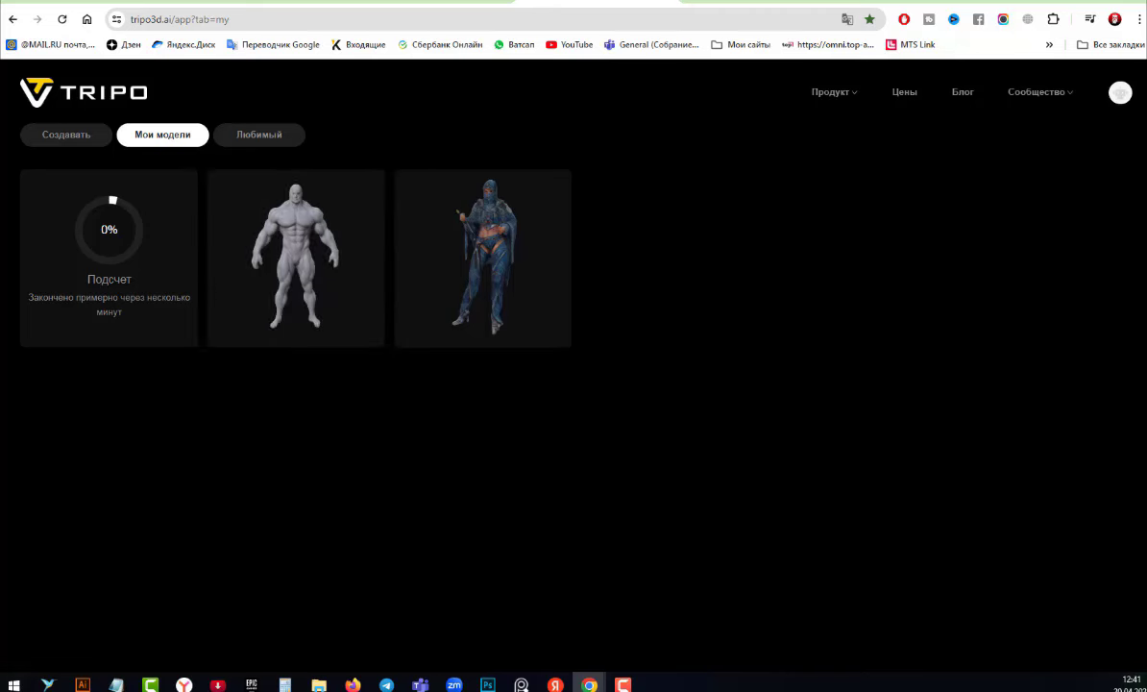
click(756, 5)
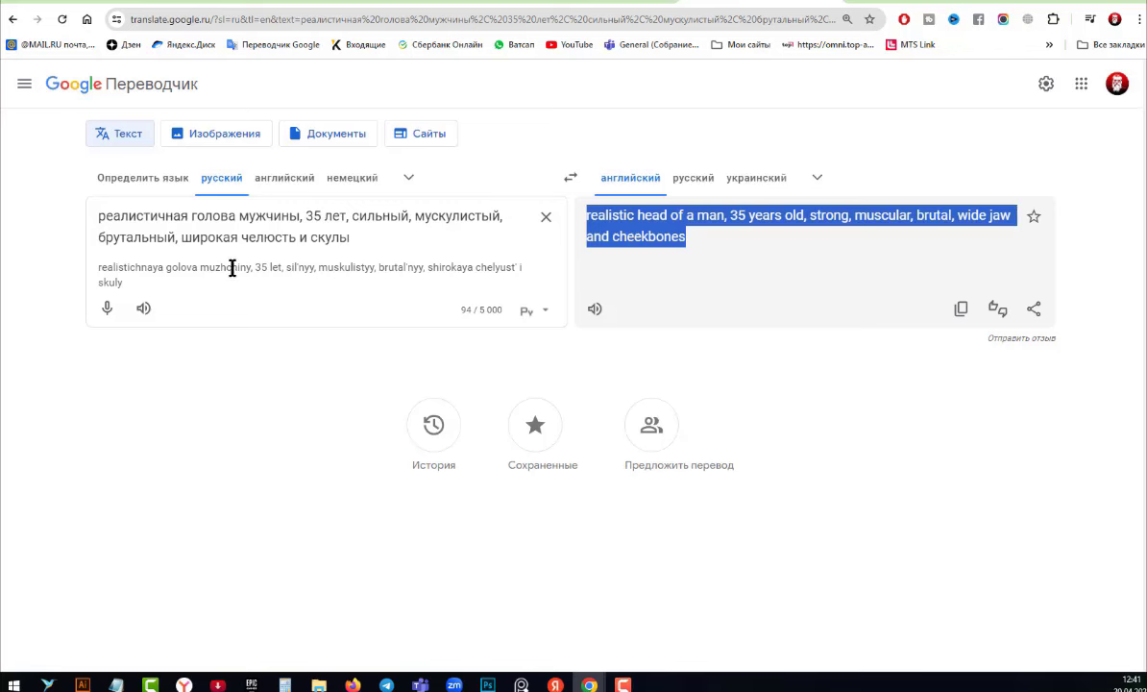
Add 'очень' and move the wide jaw and cheekbones phrase, with a comma, after 'мужчины'.
click(178, 239)
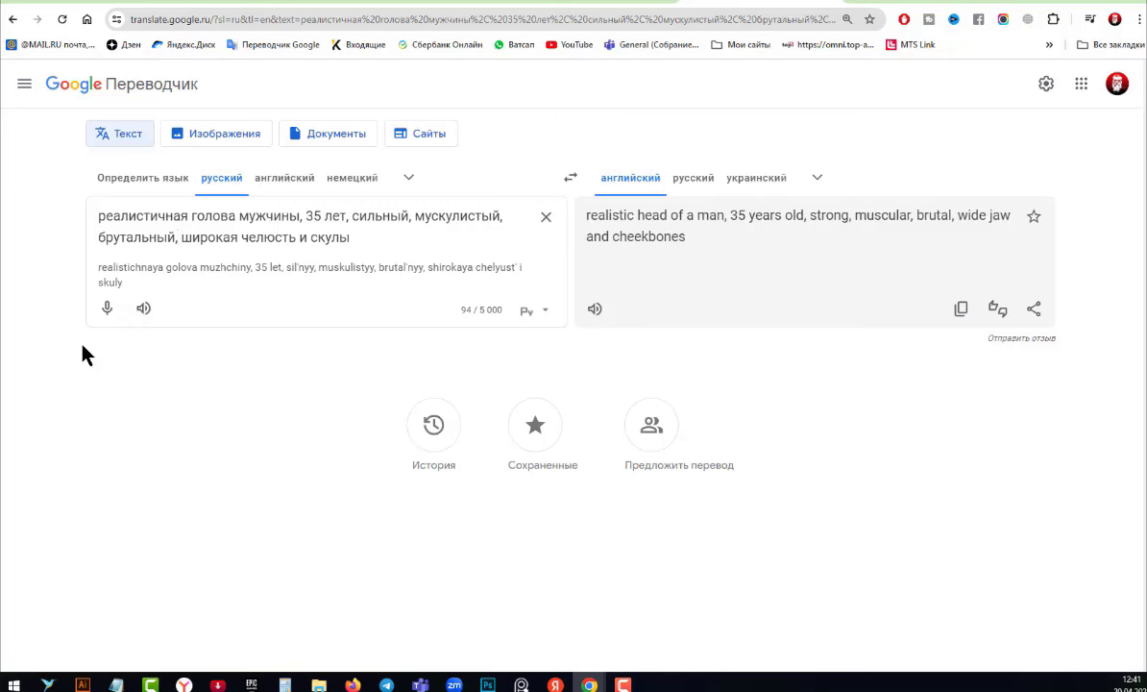
text(очен)
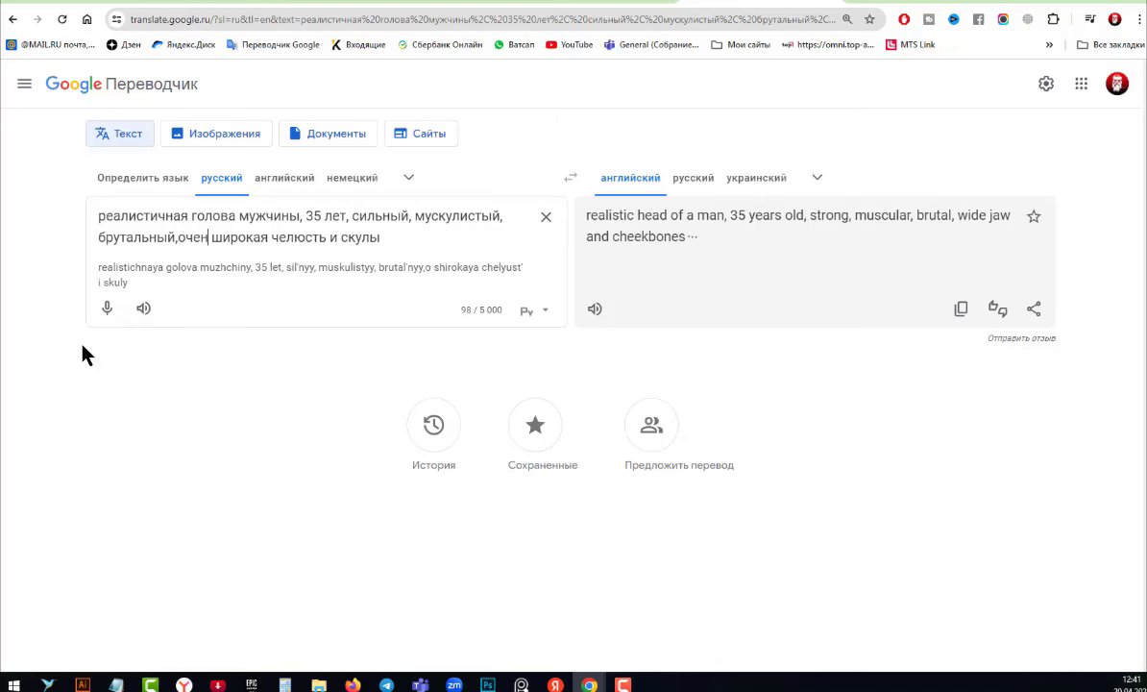
text(ь)
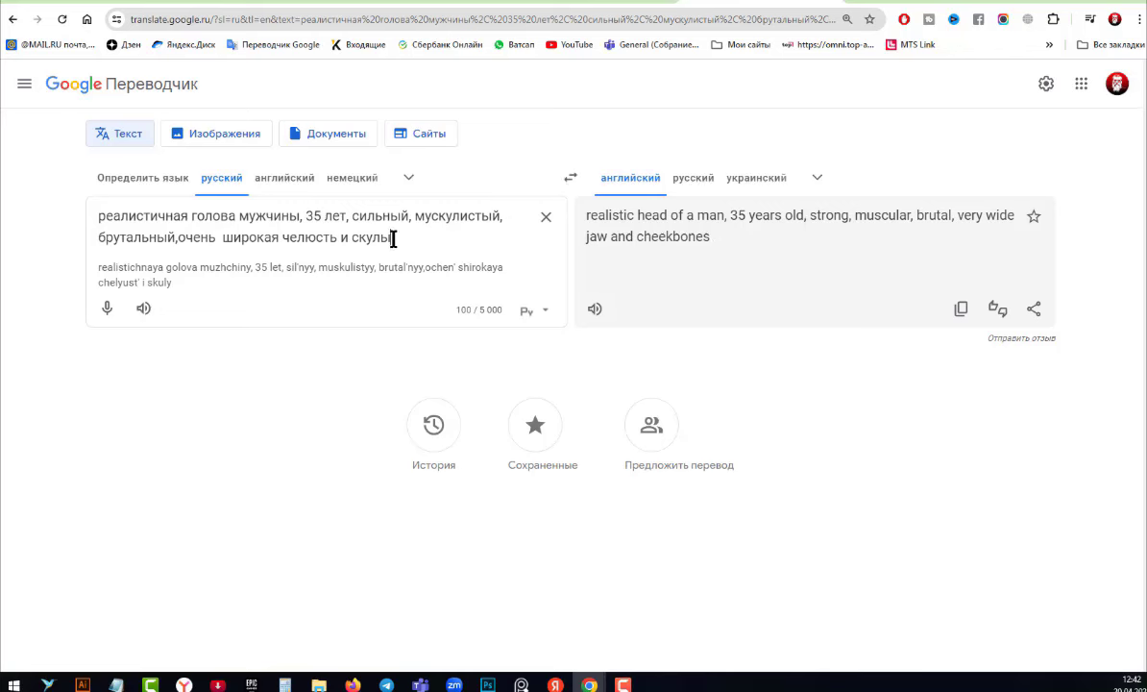
drag(393, 238, 178, 239)
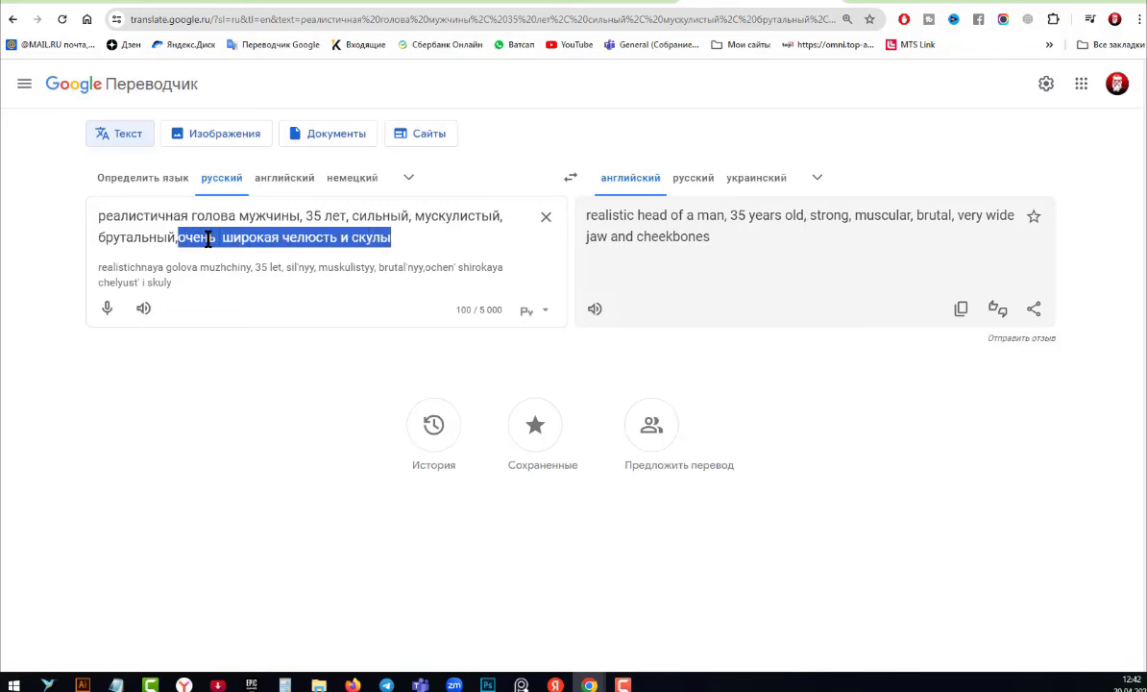
right_click(207, 240)
click(257, 303)
click(304, 219)
right_click(305, 219)
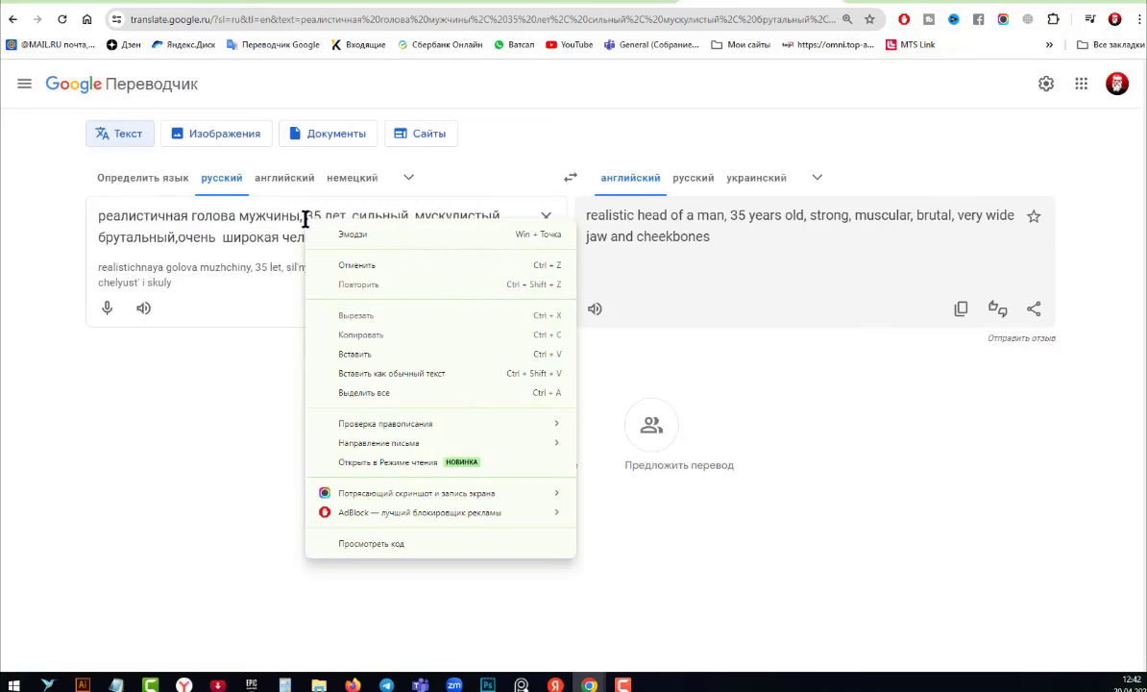
click(352, 358)
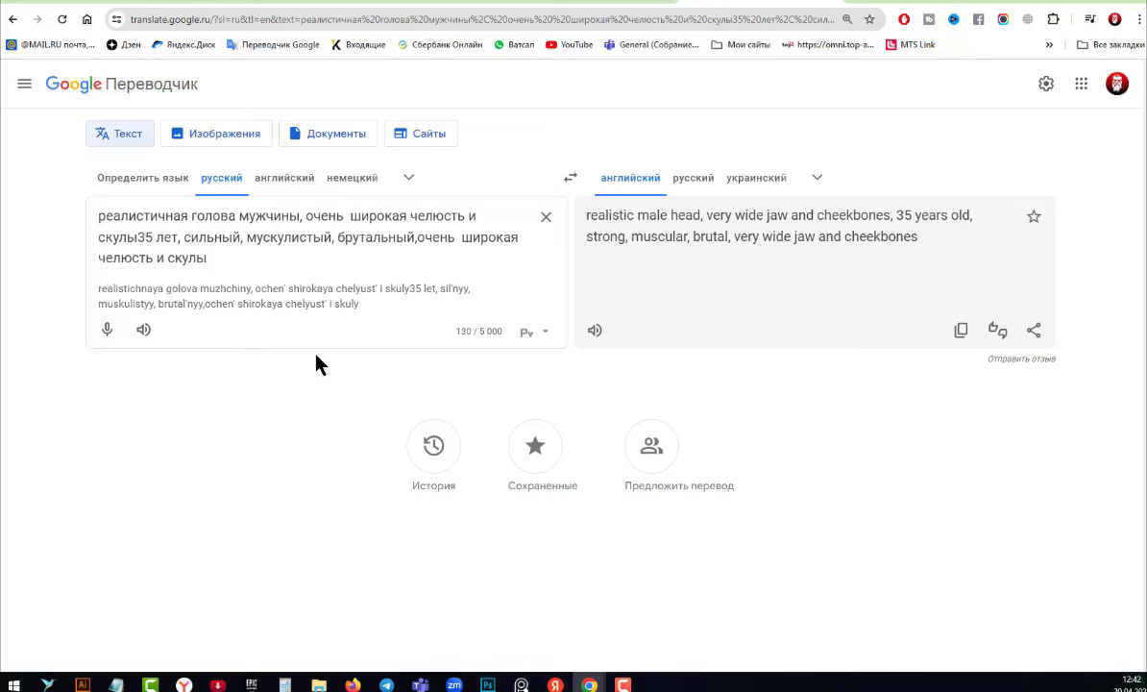
text(,)
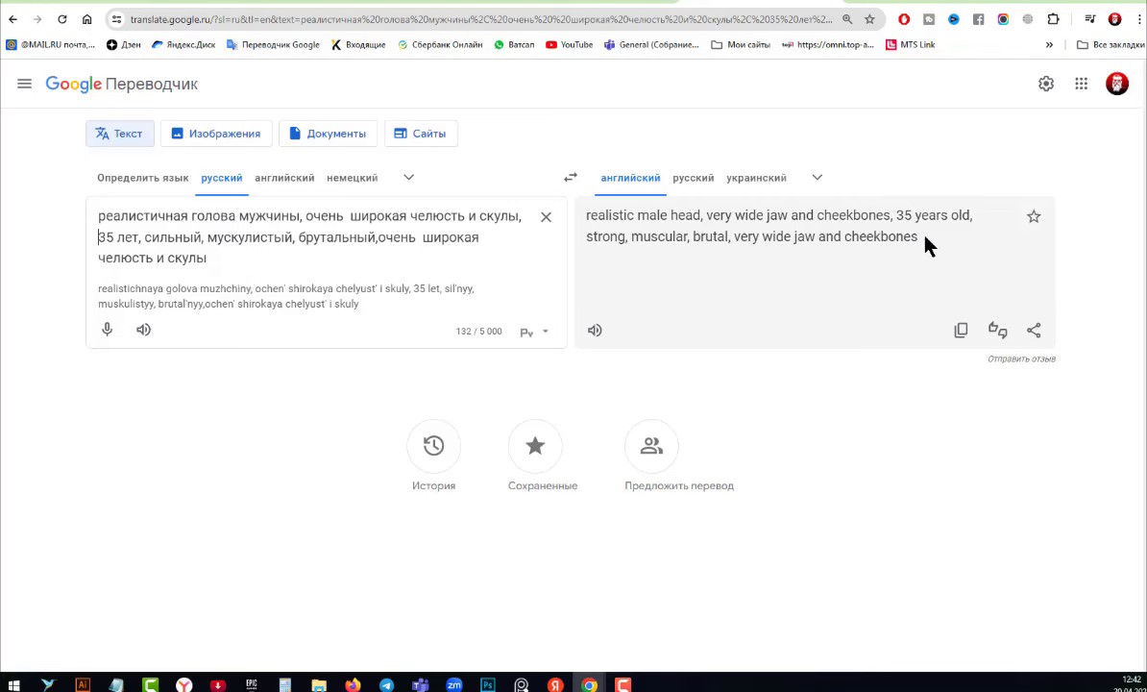
Copy the revised English translation.
drag(923, 238, 582, 213)
right_click(653, 220)
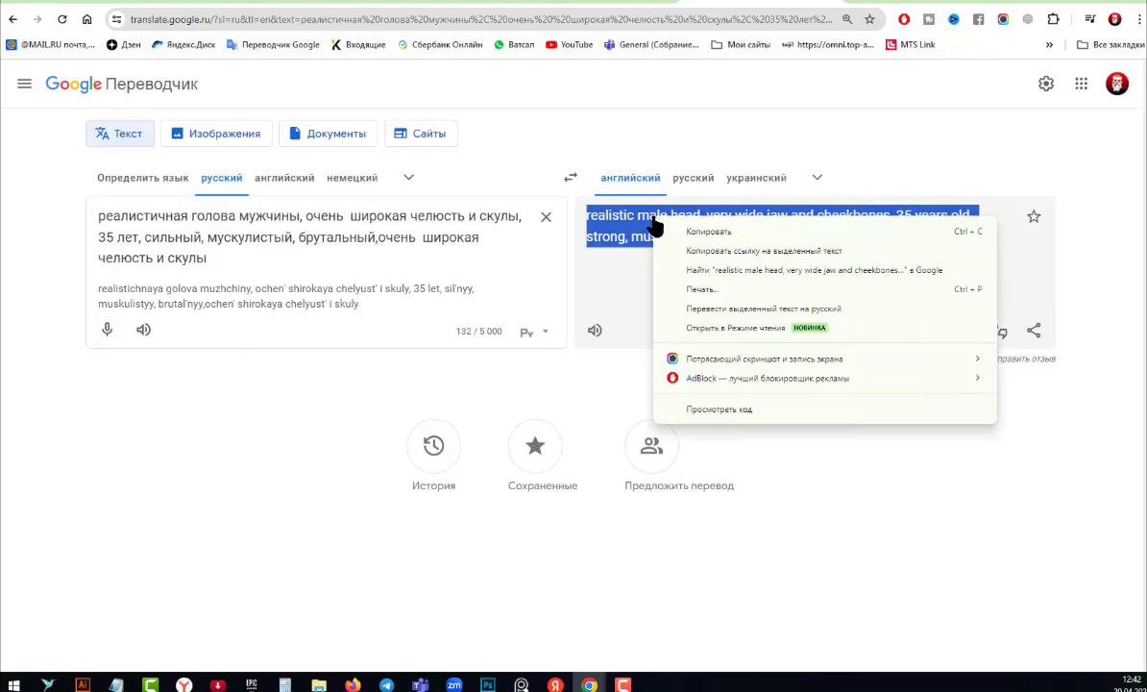
click(690, 234)
Replace Tripo's prompt with the very-wide-jaw translation, generate four heads, and return to Translate.
click(589, 4)
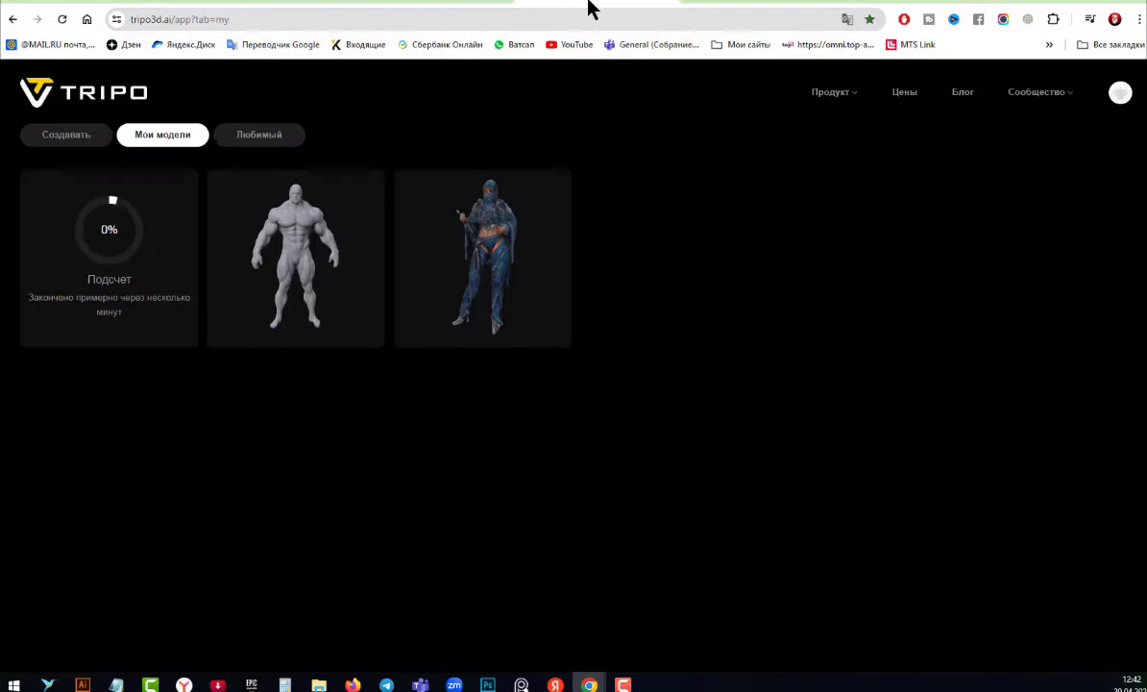
click(53, 138)
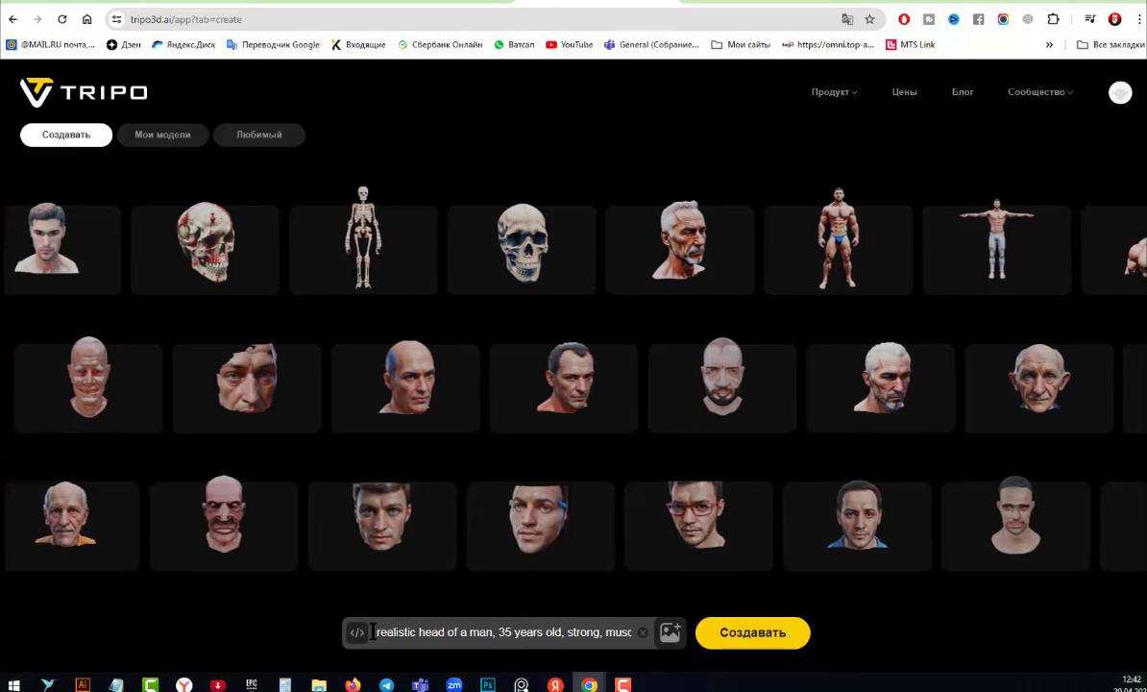
drag(372, 631, 703, 638)
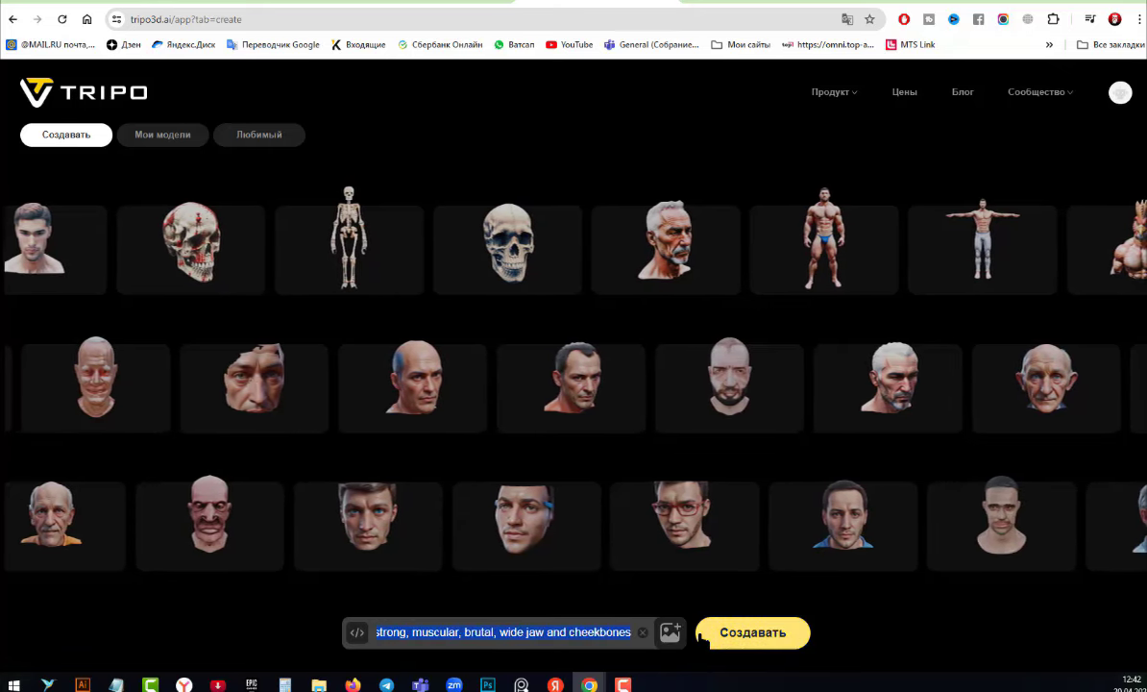
key(BackSpace)
right_click(388, 631)
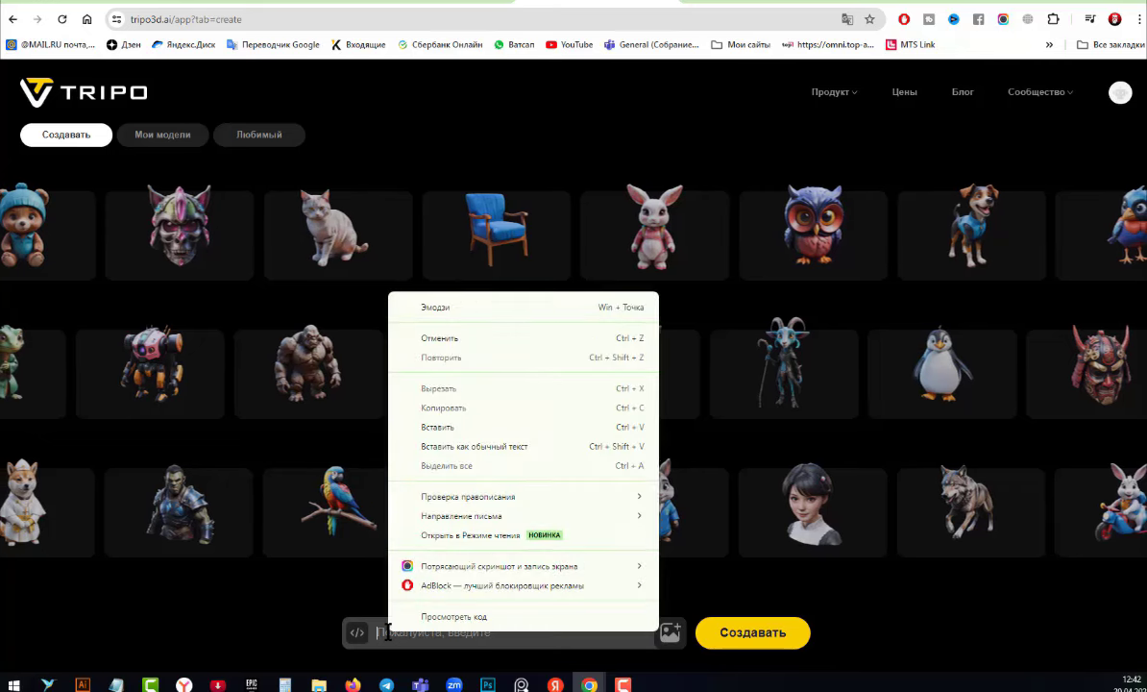
click(438, 428)
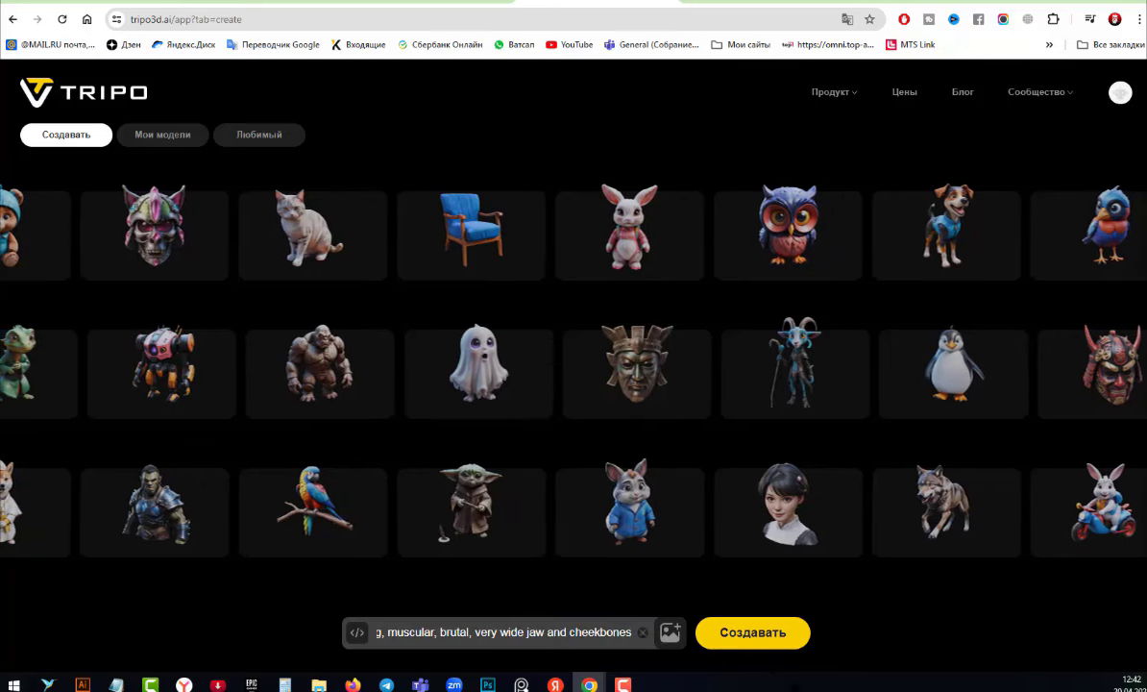
click(761, 636)
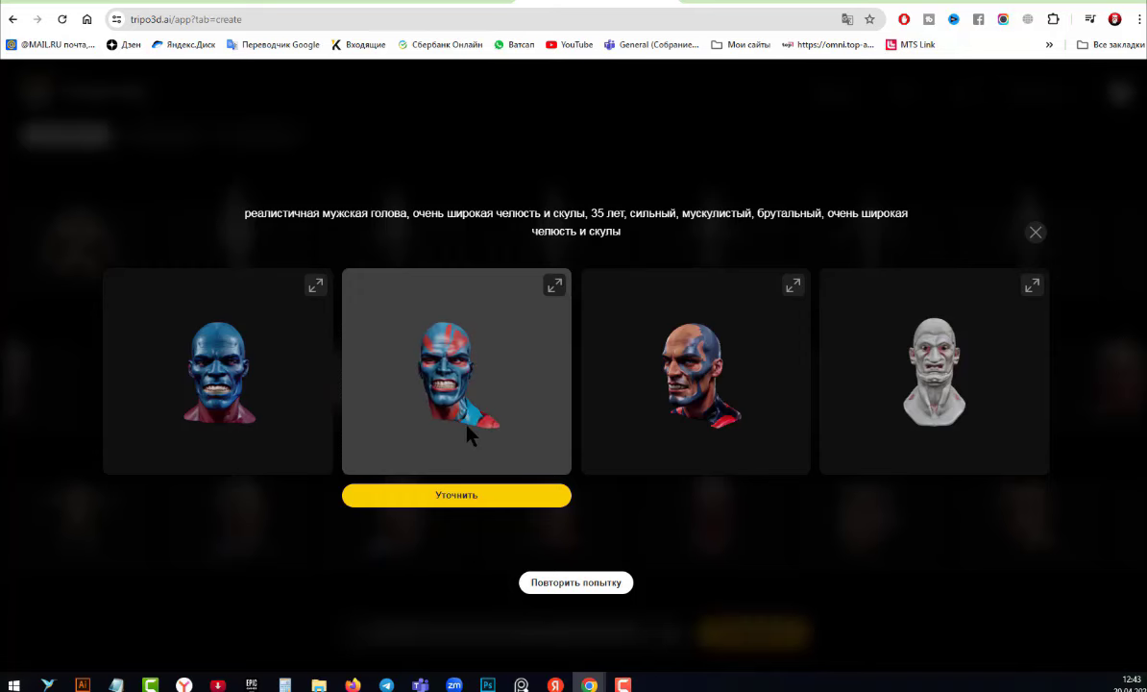
click(730, 3)
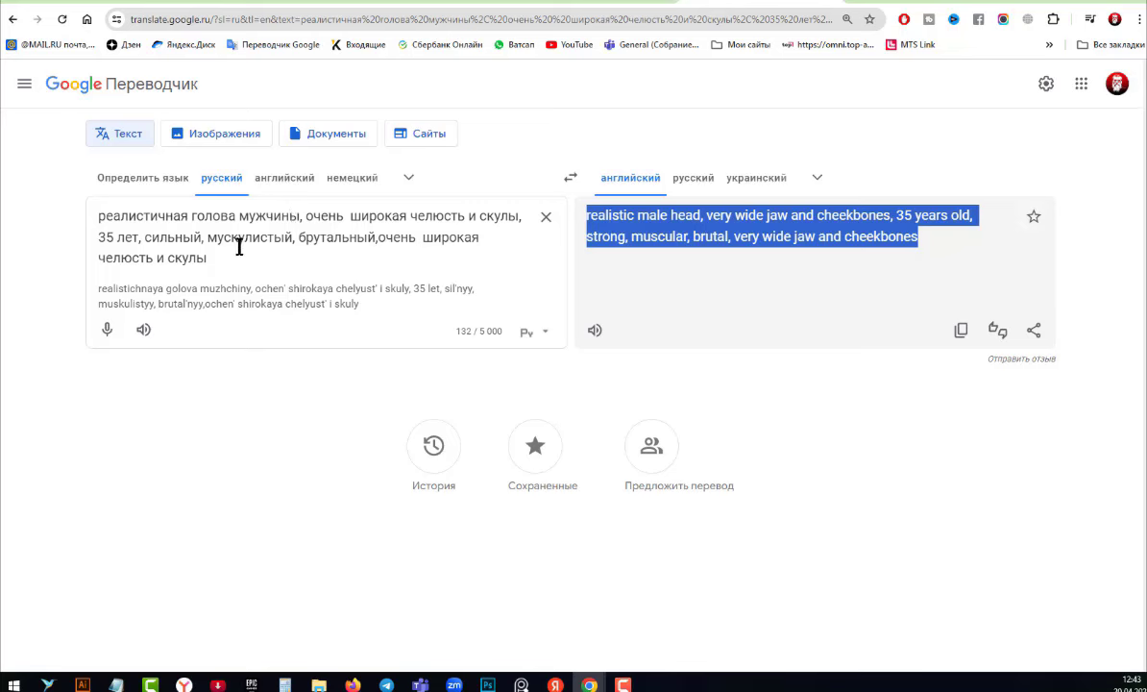
Insert 'толстый,' before 'очень' in the Russian description.
click(380, 239)
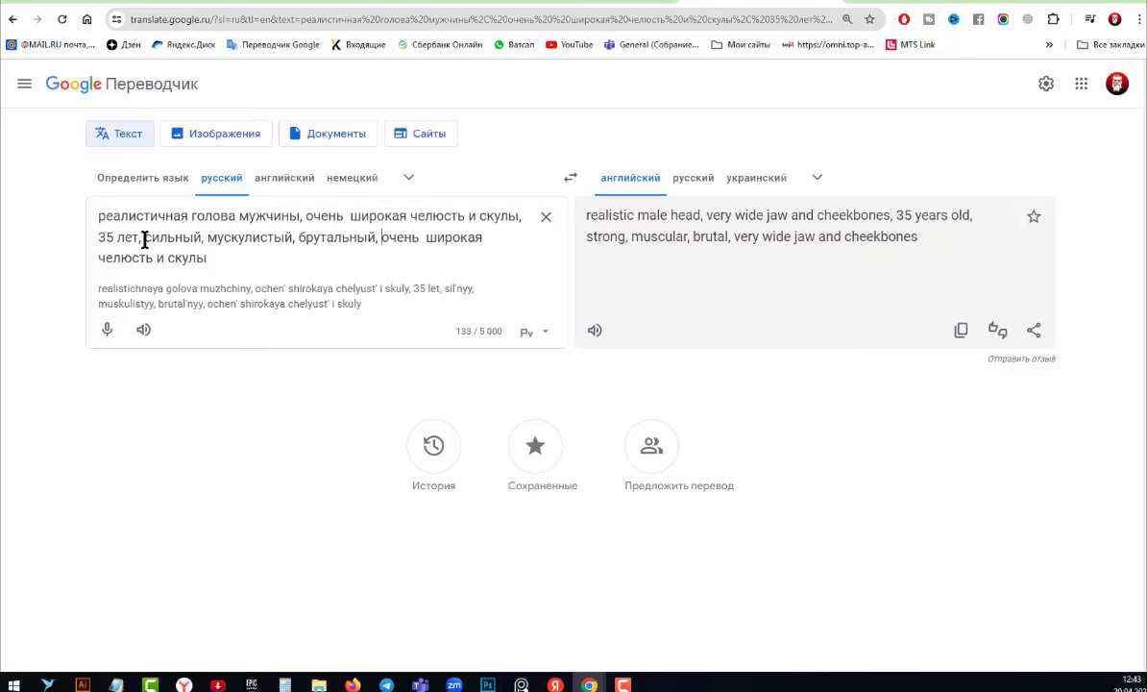
click(305, 215)
text(по)
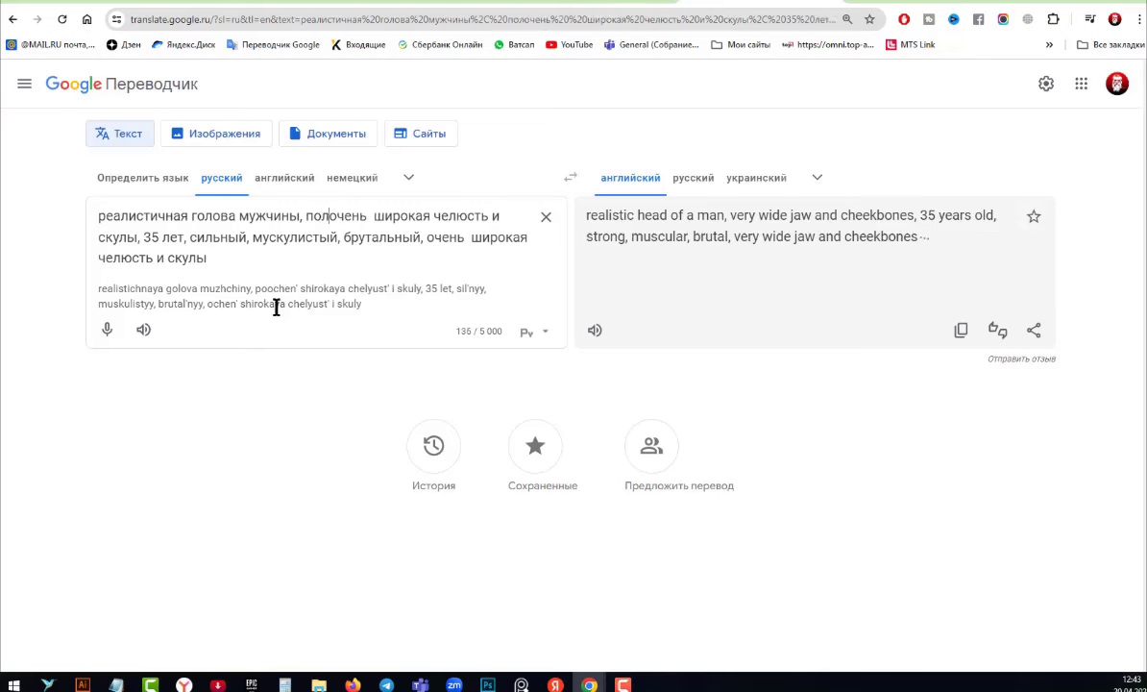
key(BackSpace)
key(BackSpace)
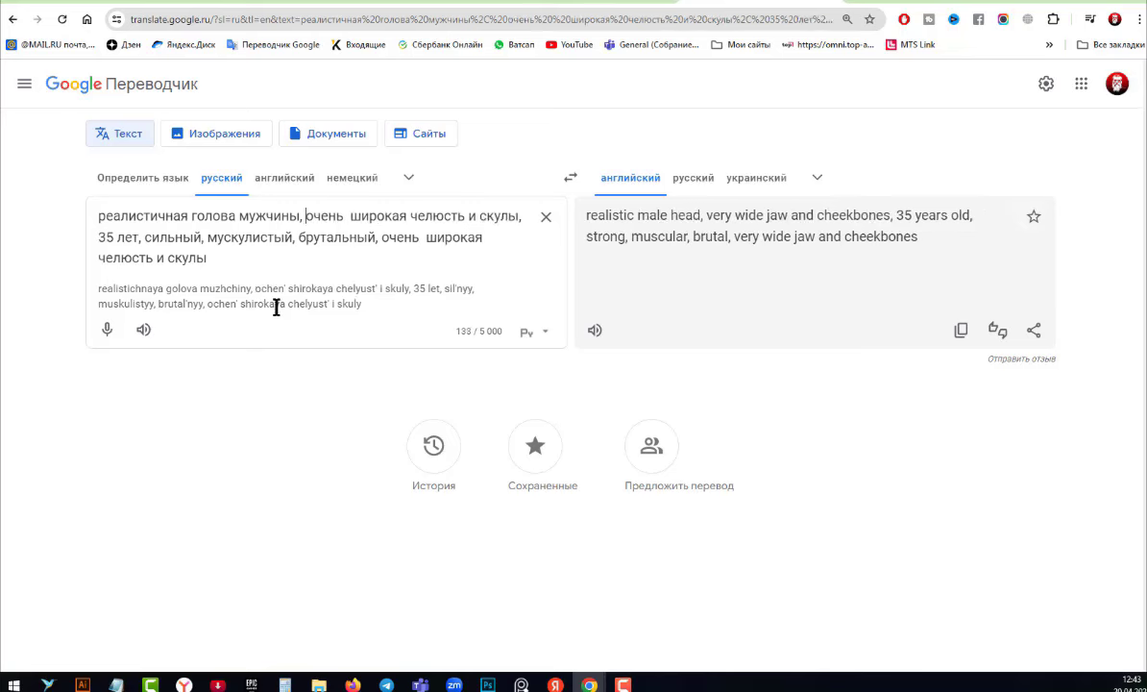
text(толо)
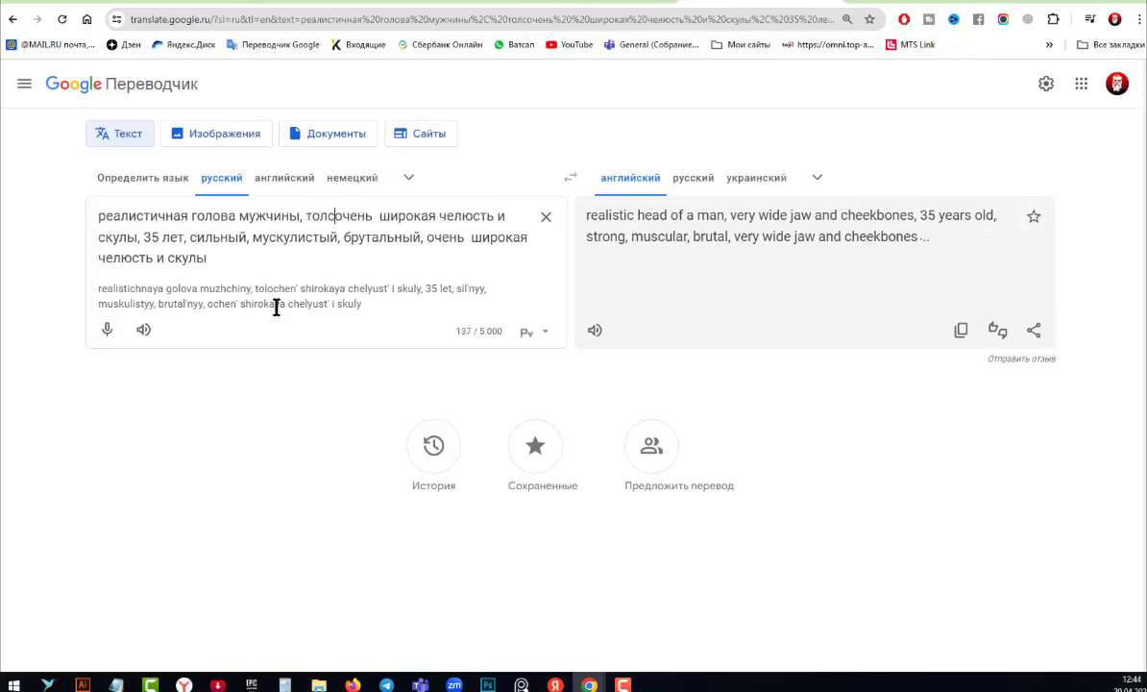
key(BackSpace)
text(стый)
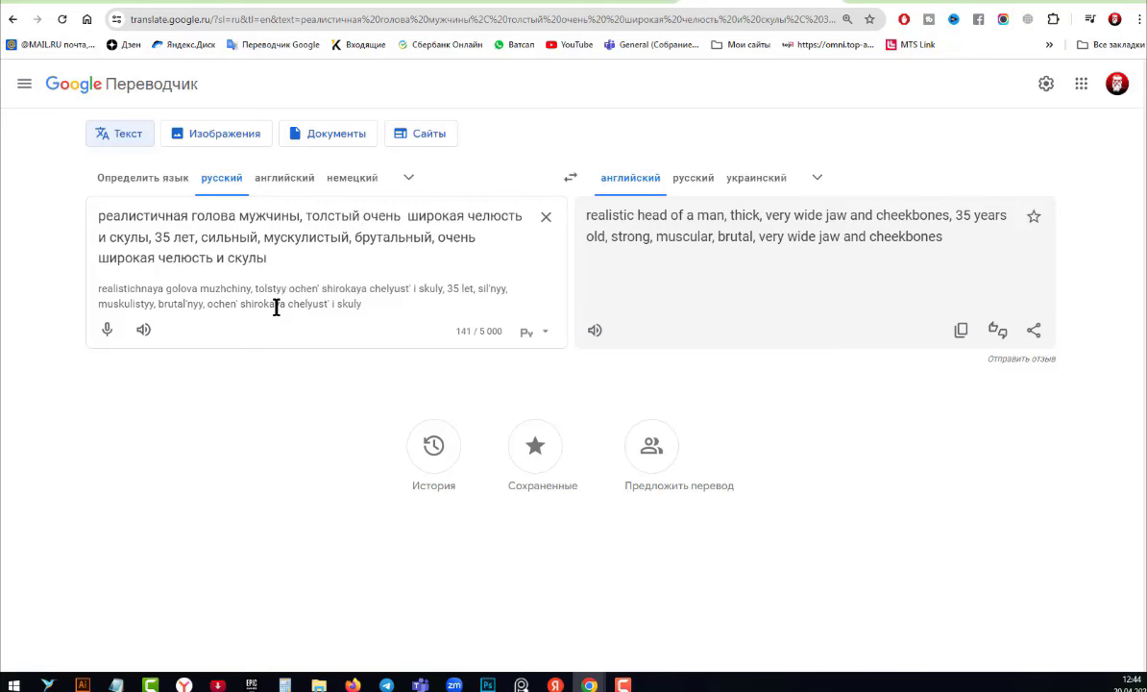
key(BackSpace)
text(,)
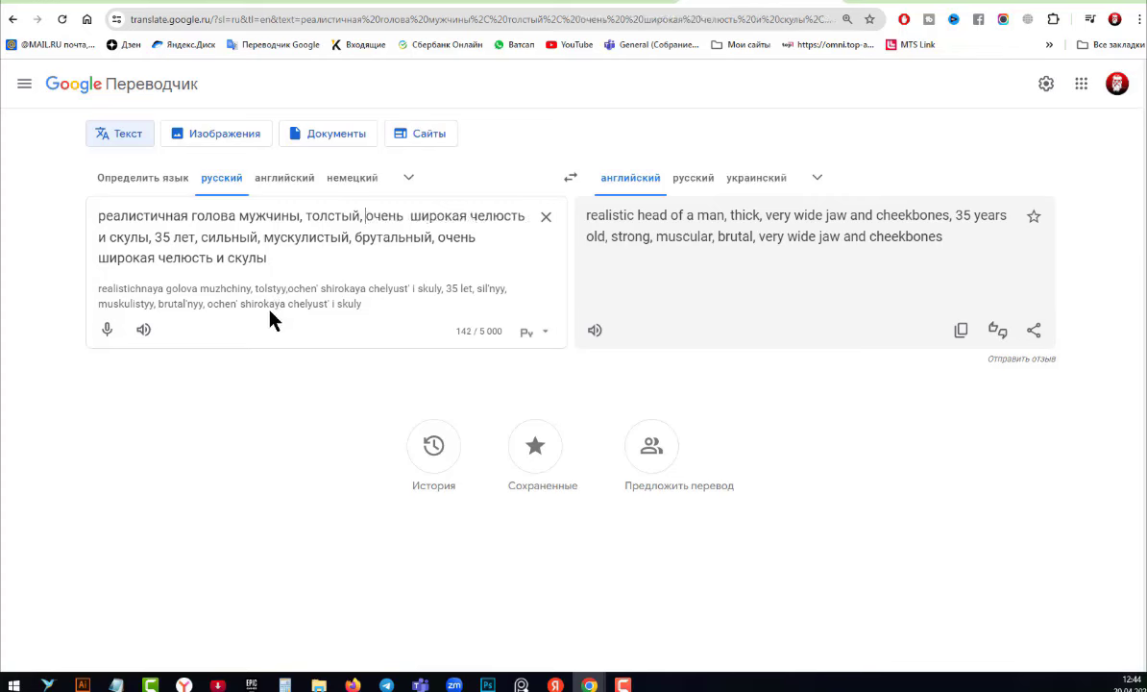
Copy the updated English translation containing 'thick' and return to Tripo.
mouse_move(955, 241)
mouse_down()
mouse_move(785, 243)
mouse_move(584, 224)
mouse_up()
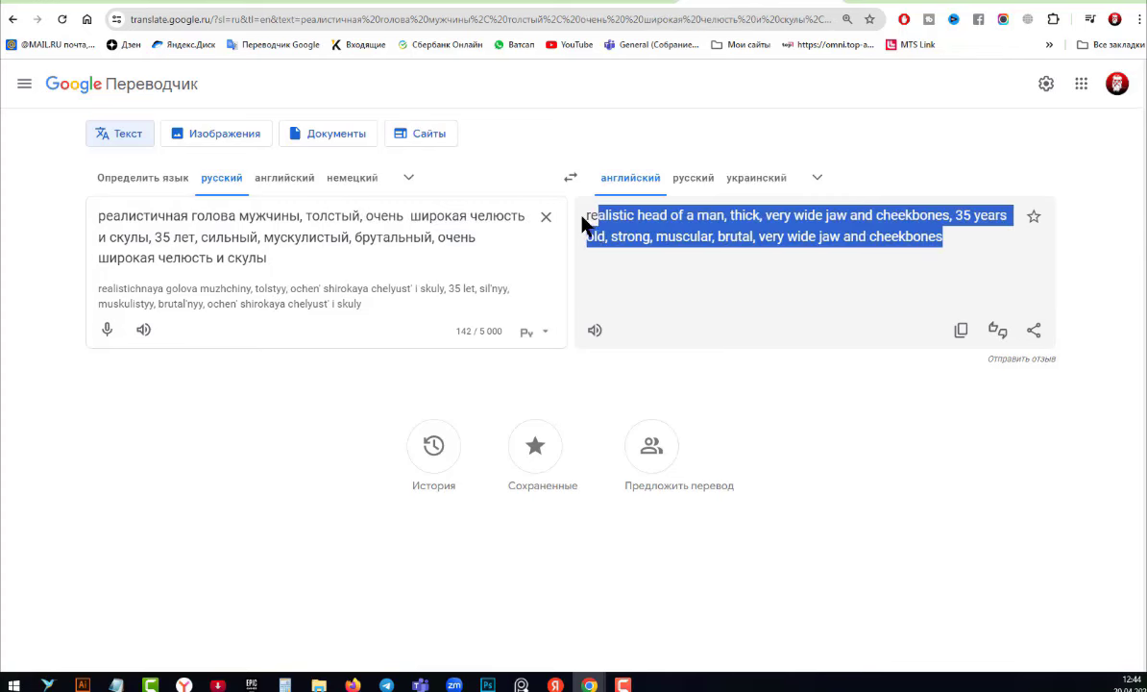
right_click(622, 219)
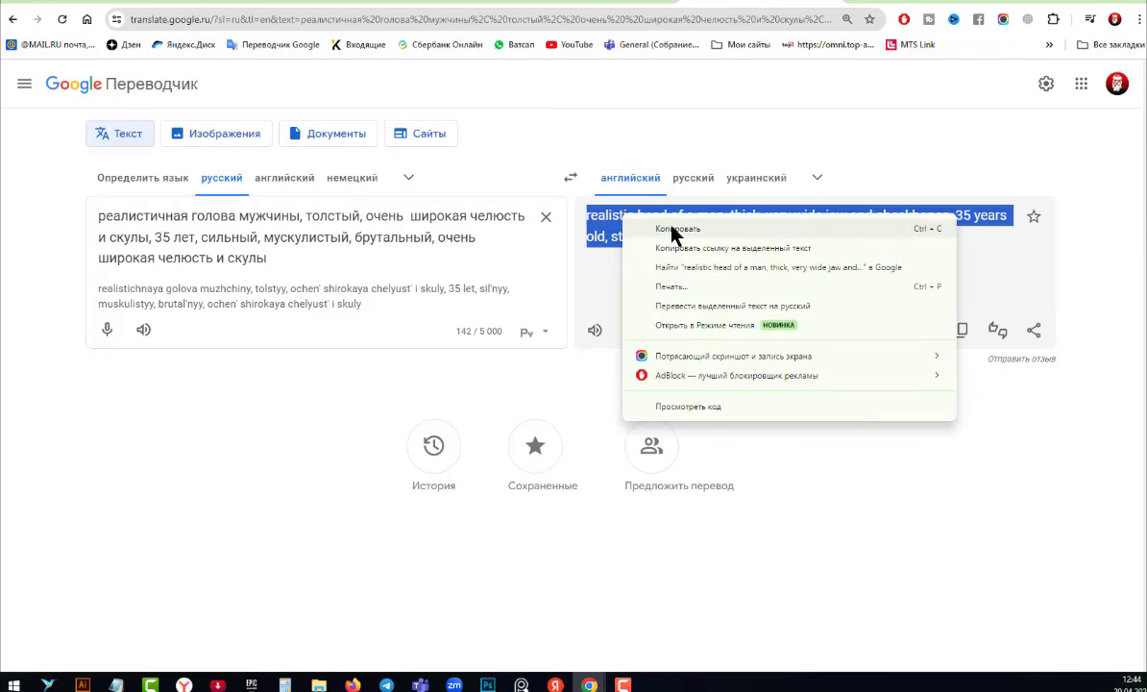
click(636, 229)
click(619, 4)
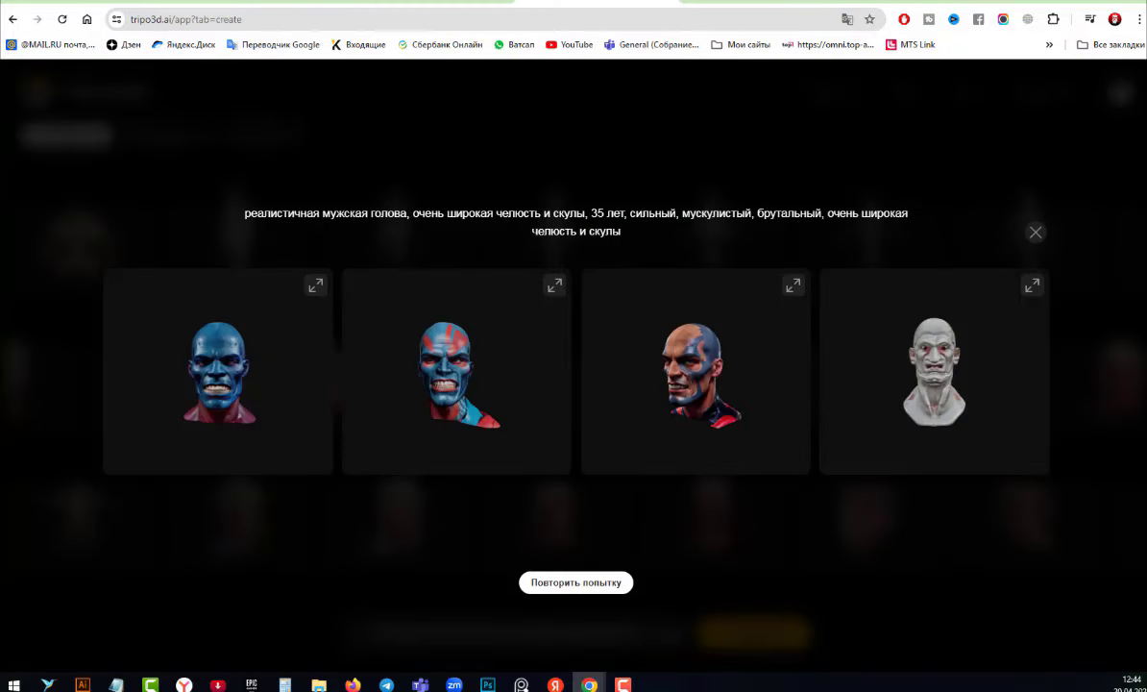
Close the regenerated head results, confirming their loss with Да, and select the old prompt.
click(589, 583)
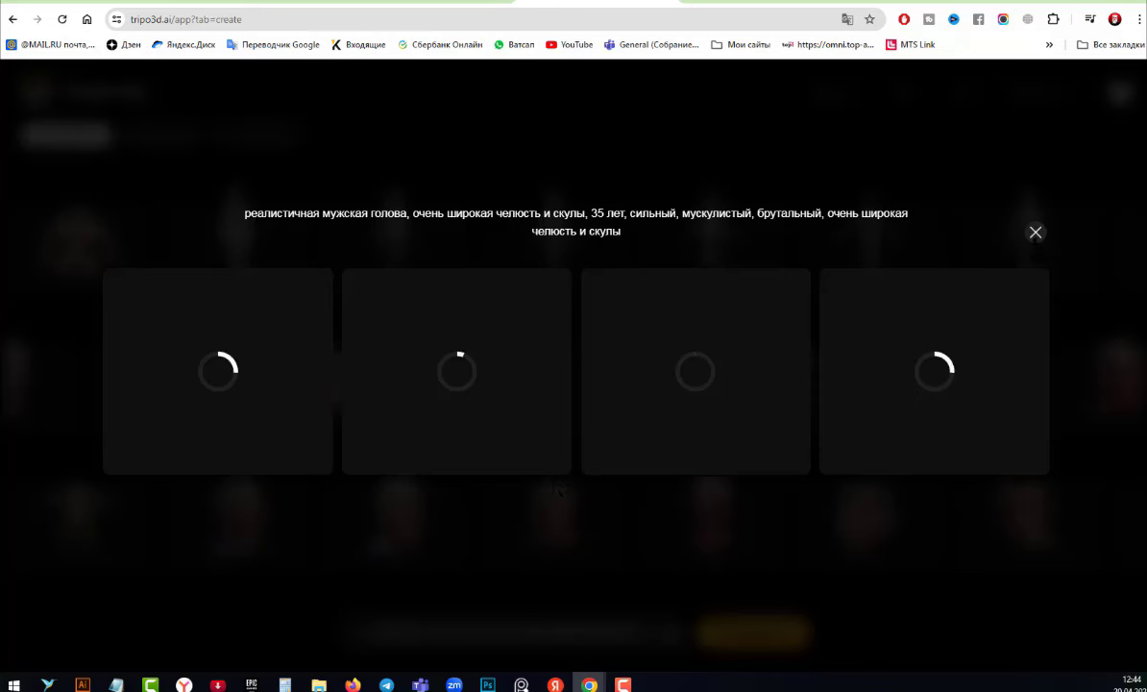
click(1036, 231)
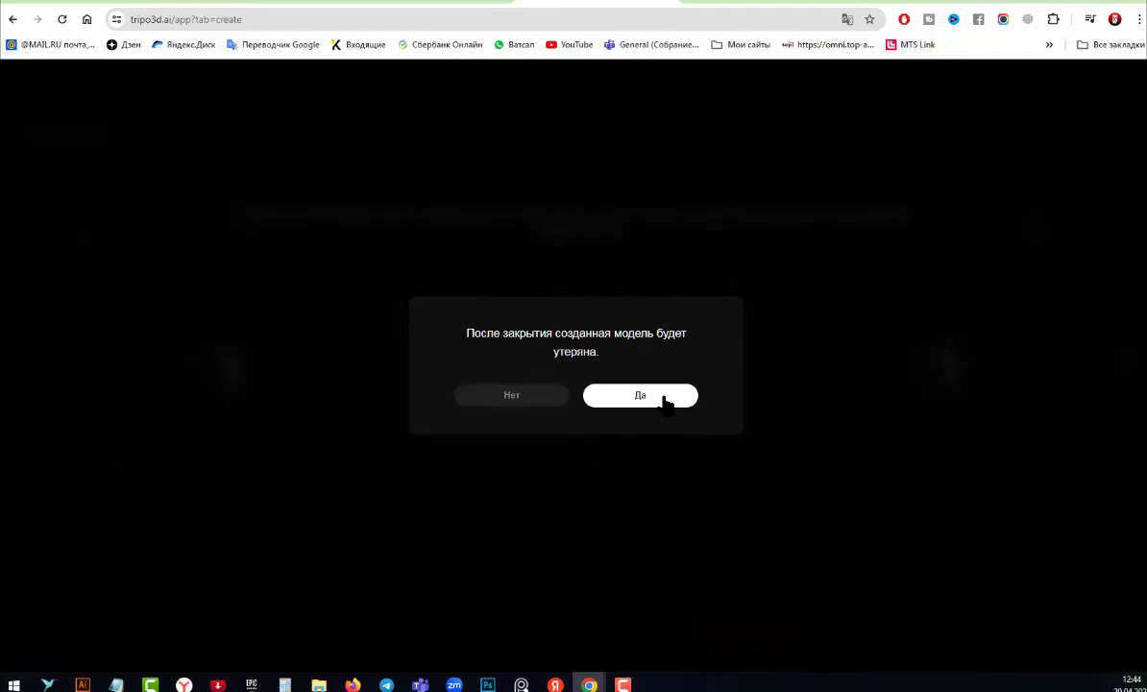
click(663, 399)
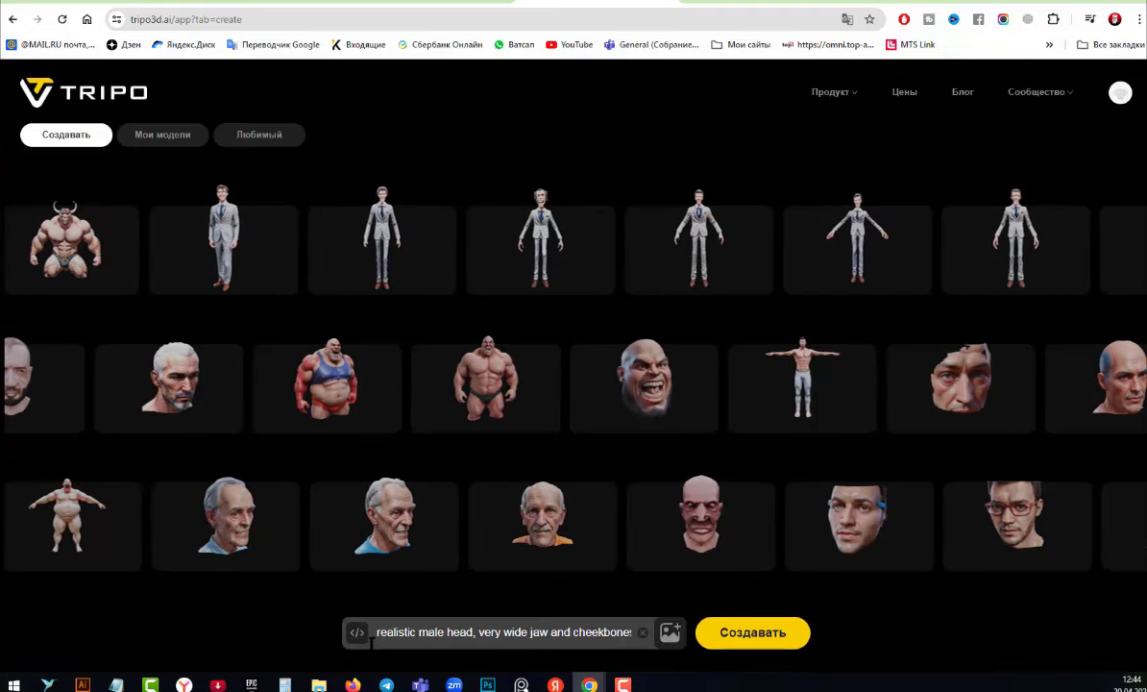
drag(375, 632, 780, 634)
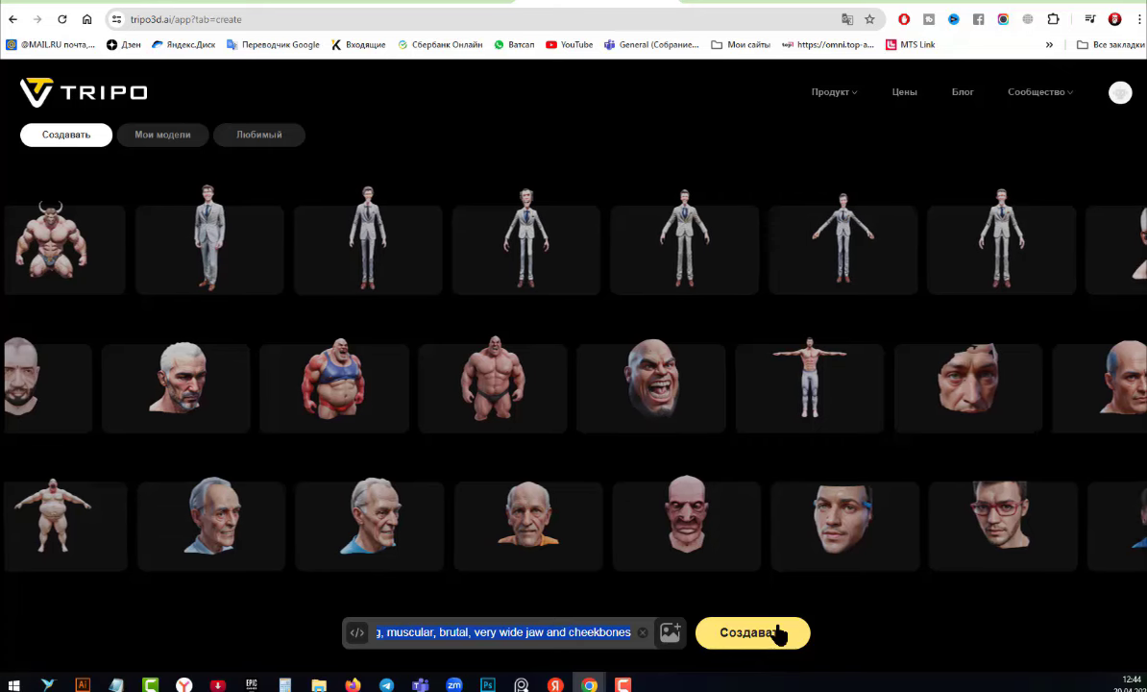
Replace the prompt with the thick, very-wide-jaw translation and generate four heads.
key(BackSpace)
right_click(395, 632)
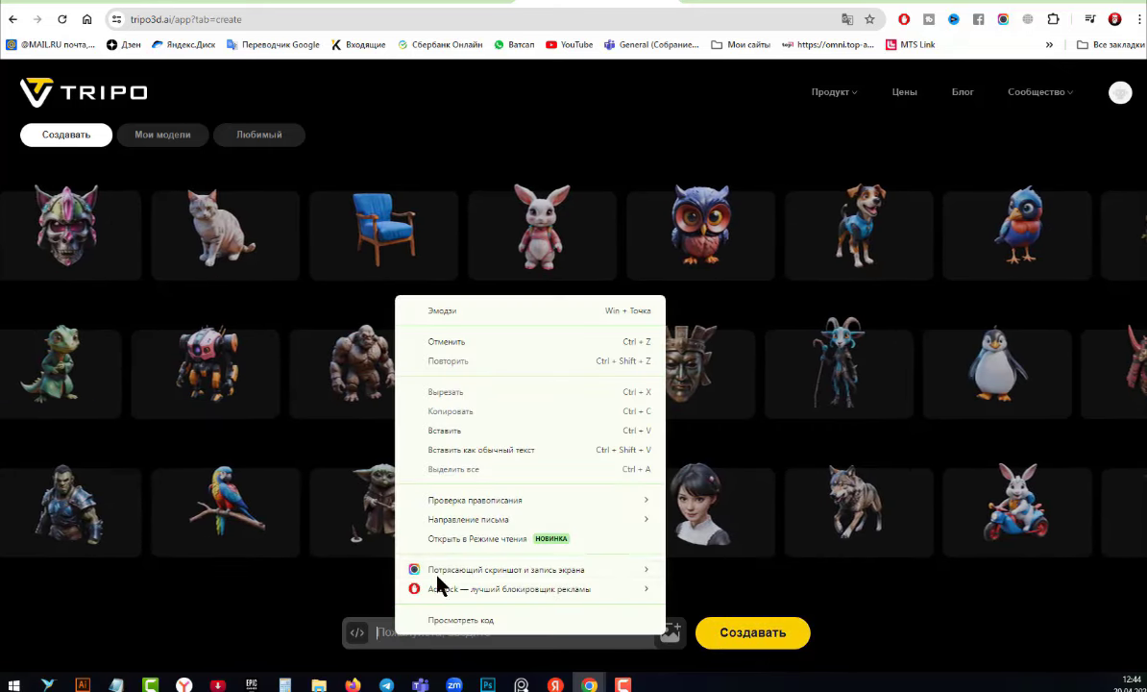
click(442, 430)
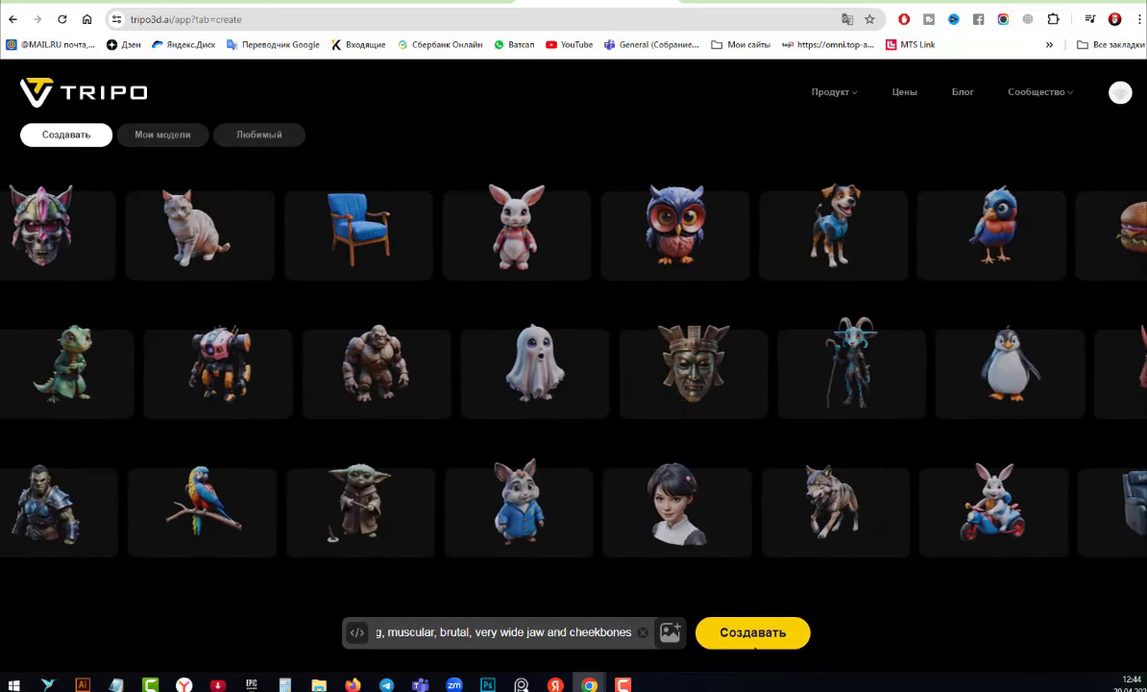
click(747, 638)
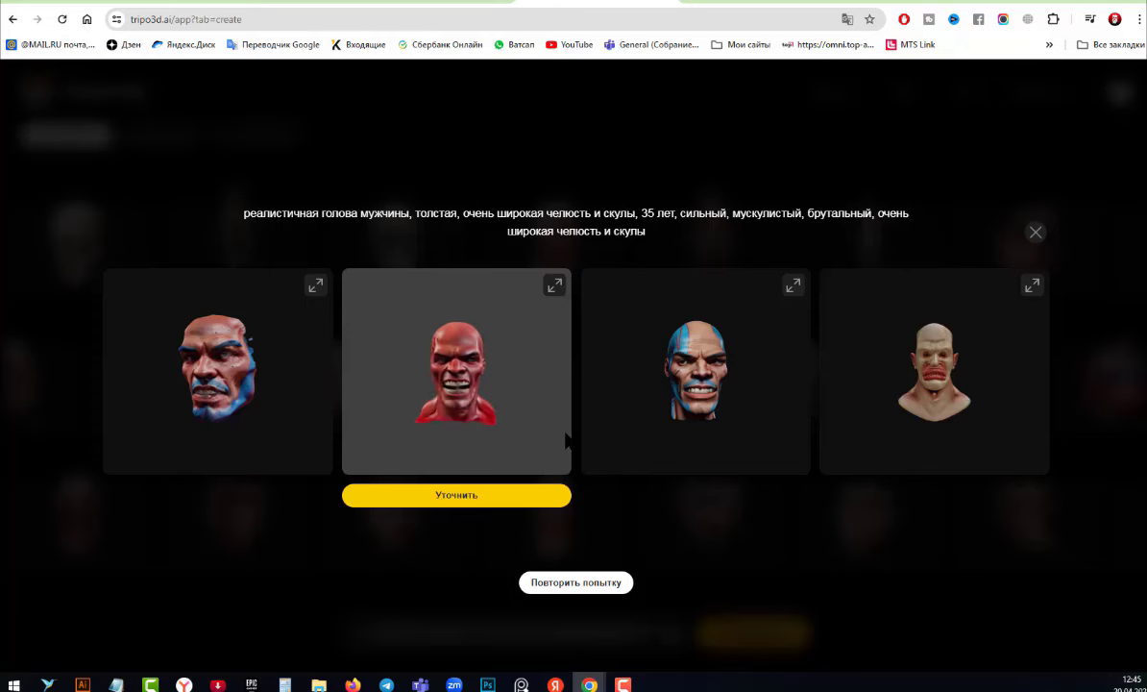
mouse_move(457, 371)
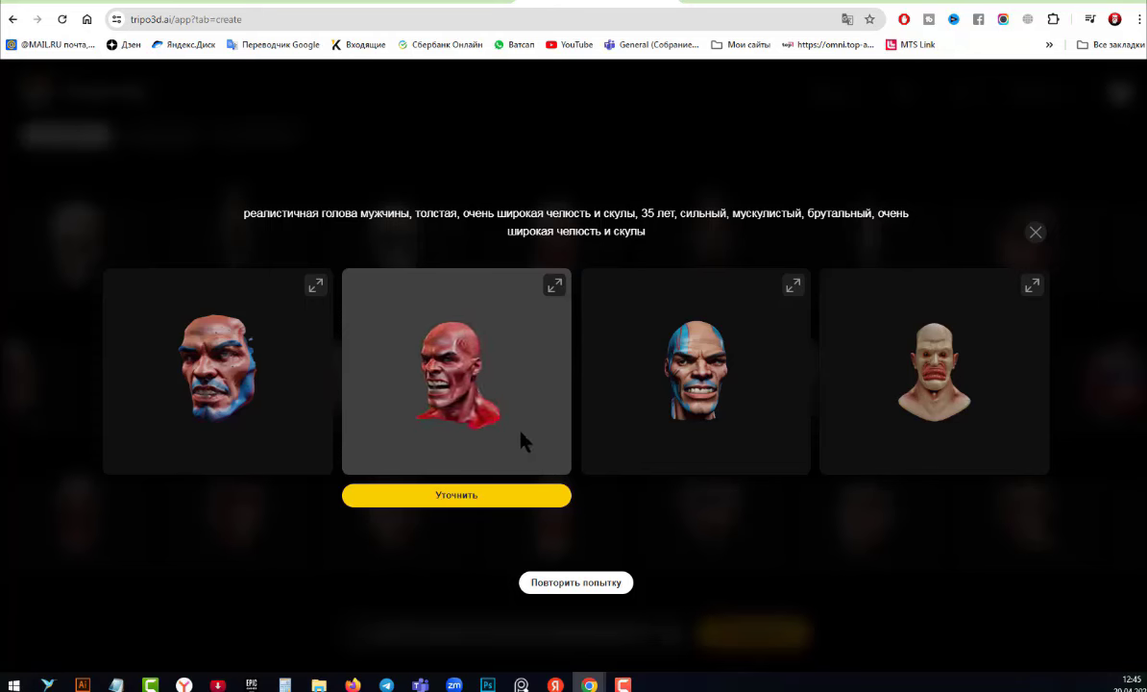
Refine the second generated red head.
click(469, 497)
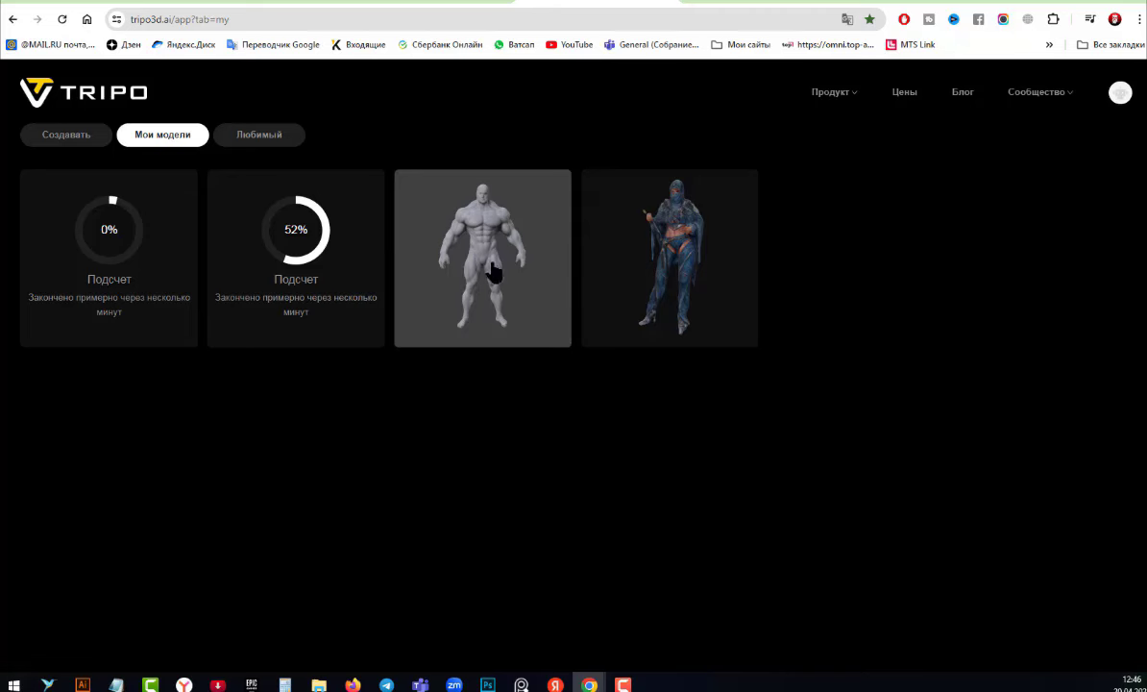
Open the muscular figure model and orbit and zoom around it to inspect every side.
click(512, 310)
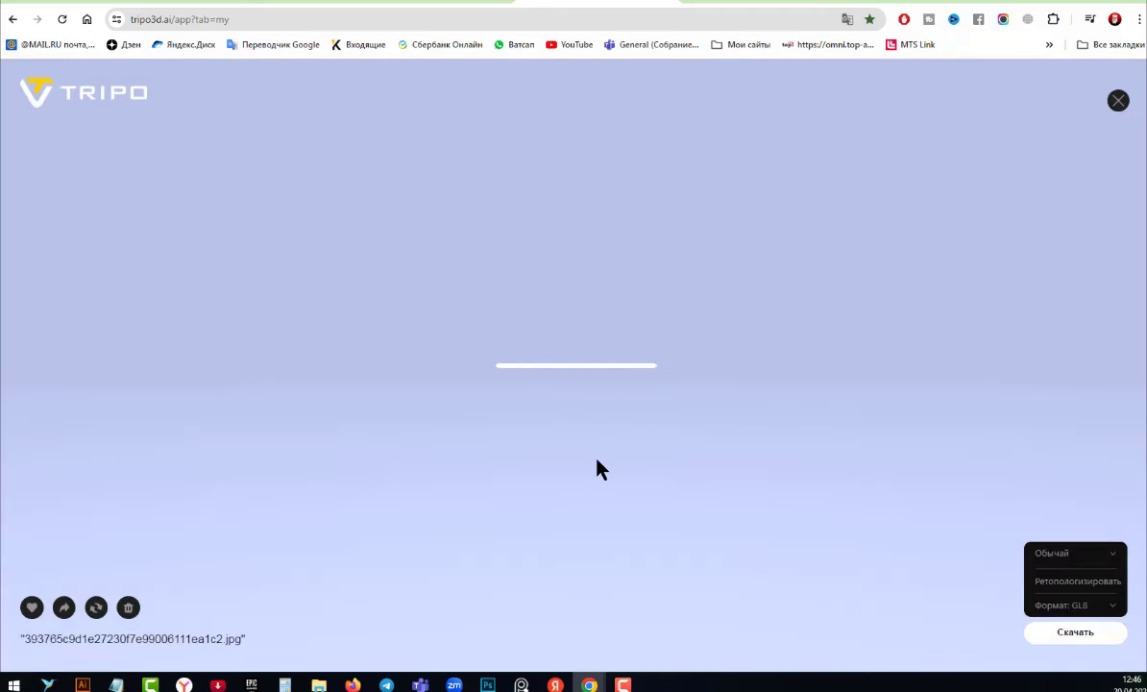
drag(632, 463, 495, 459)
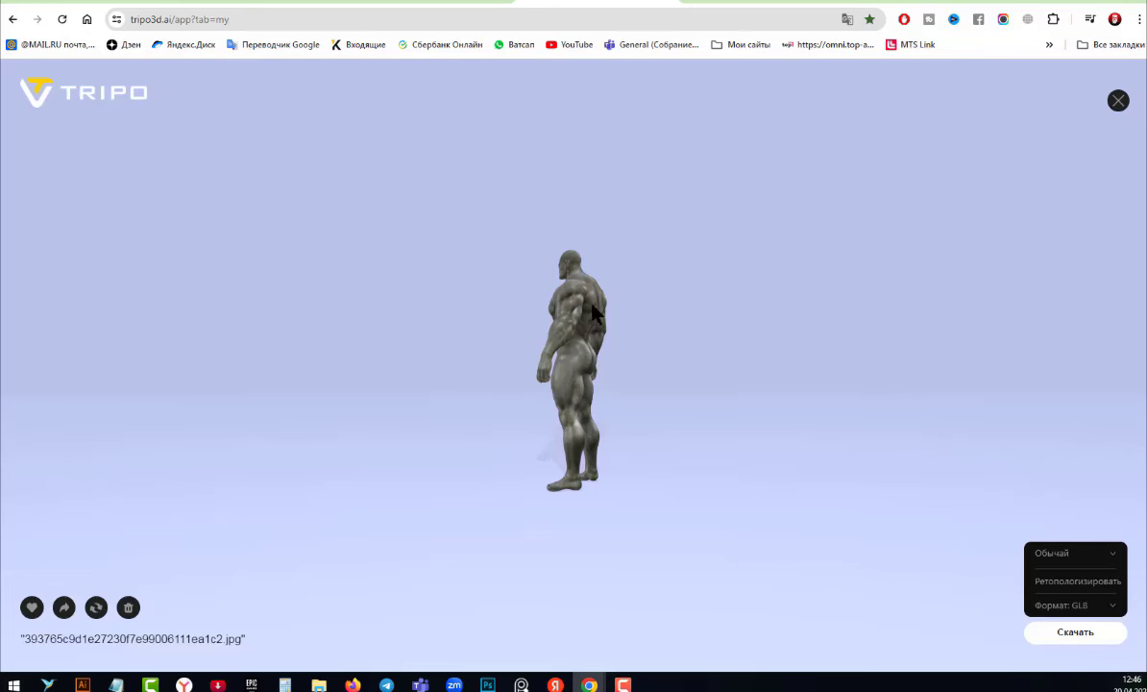
mouse_move(637, 372)
mouse_down()
mouse_move(524, 377)
mouse_move(382, 356)
mouse_up()
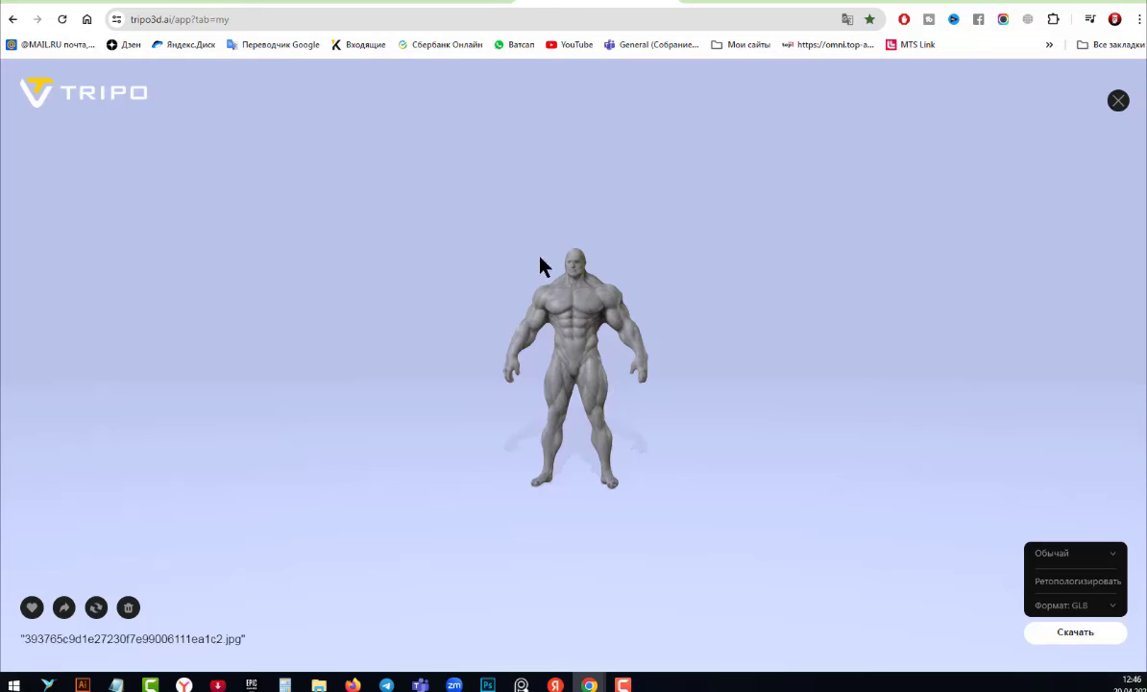
drag(640, 407, 471, 410)
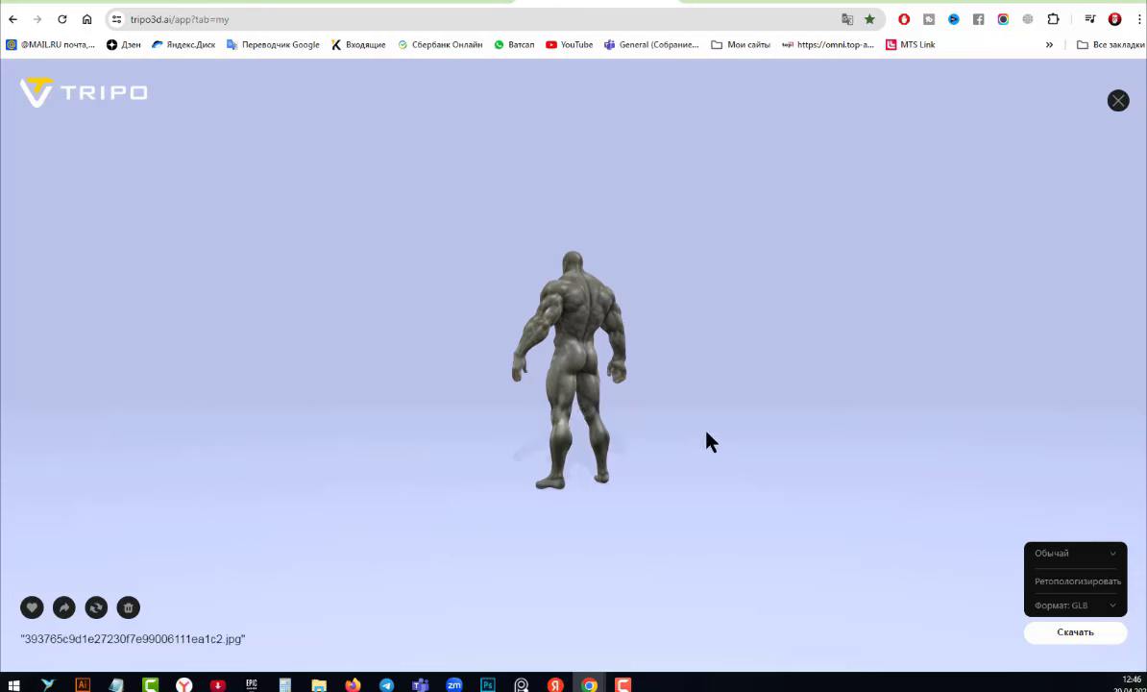
mouse_move(707, 441)
mouse_down()
mouse_move(915, 439)
mouse_move(862, 446)
mouse_up()
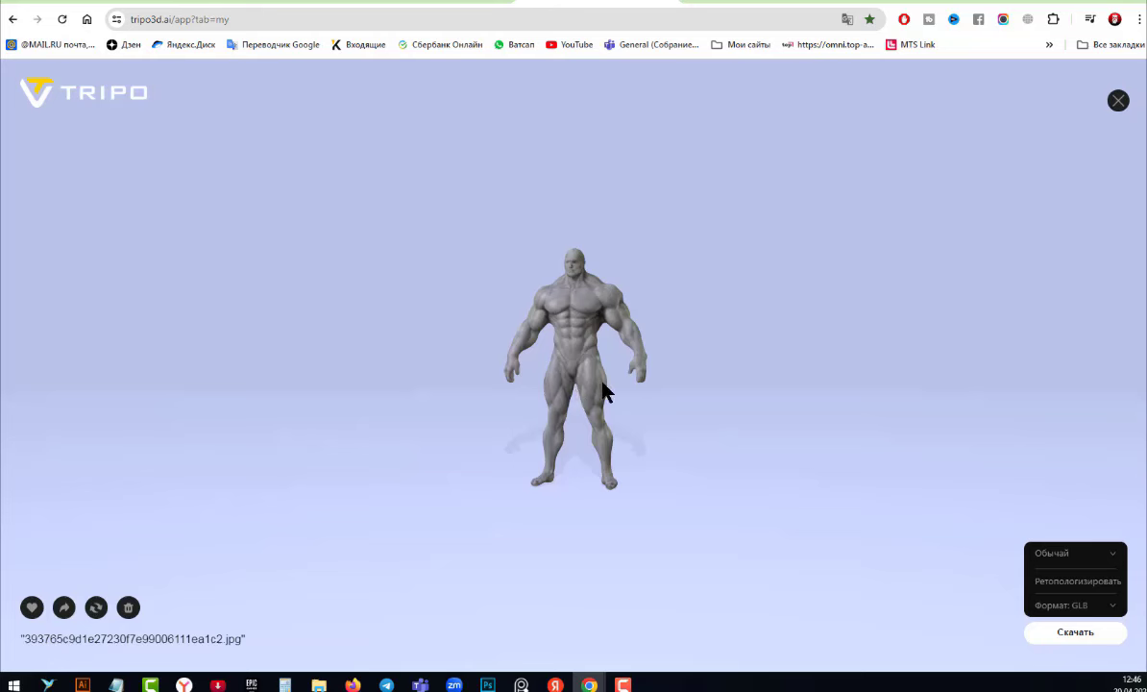
drag(726, 411, 547, 370)
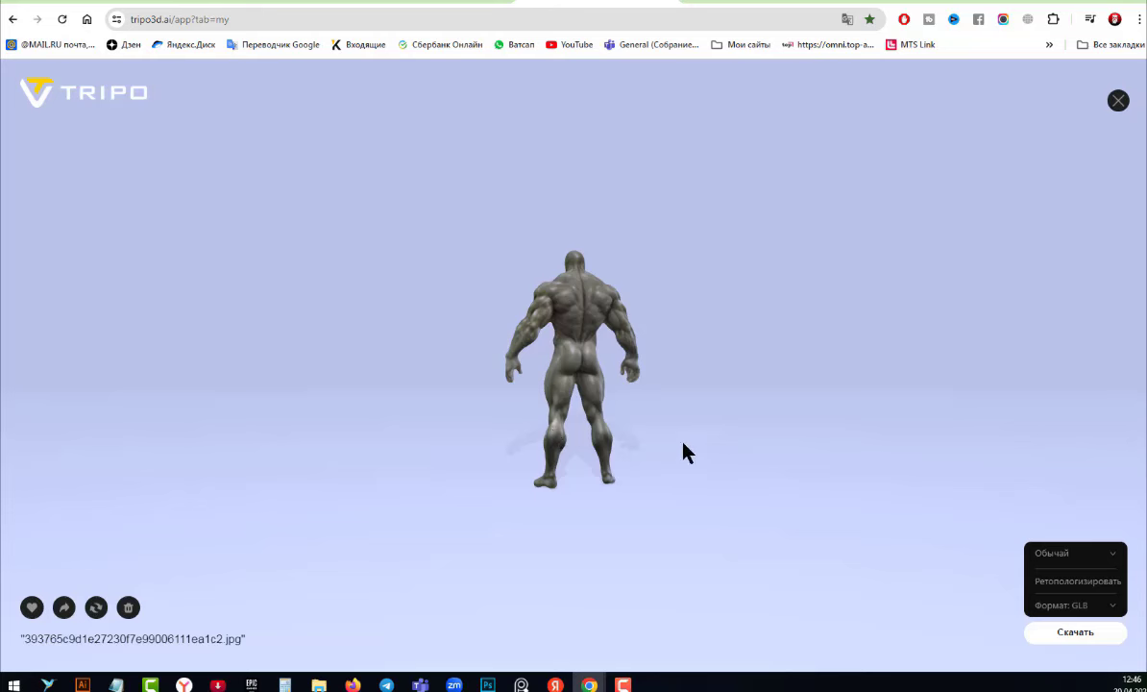
mouse_move(695, 423)
mouse_down()
mouse_move(616, 423)
mouse_move(576, 448)
mouse_move(541, 431)
mouse_move(522, 440)
mouse_move(547, 443)
mouse_move(539, 297)
mouse_up()
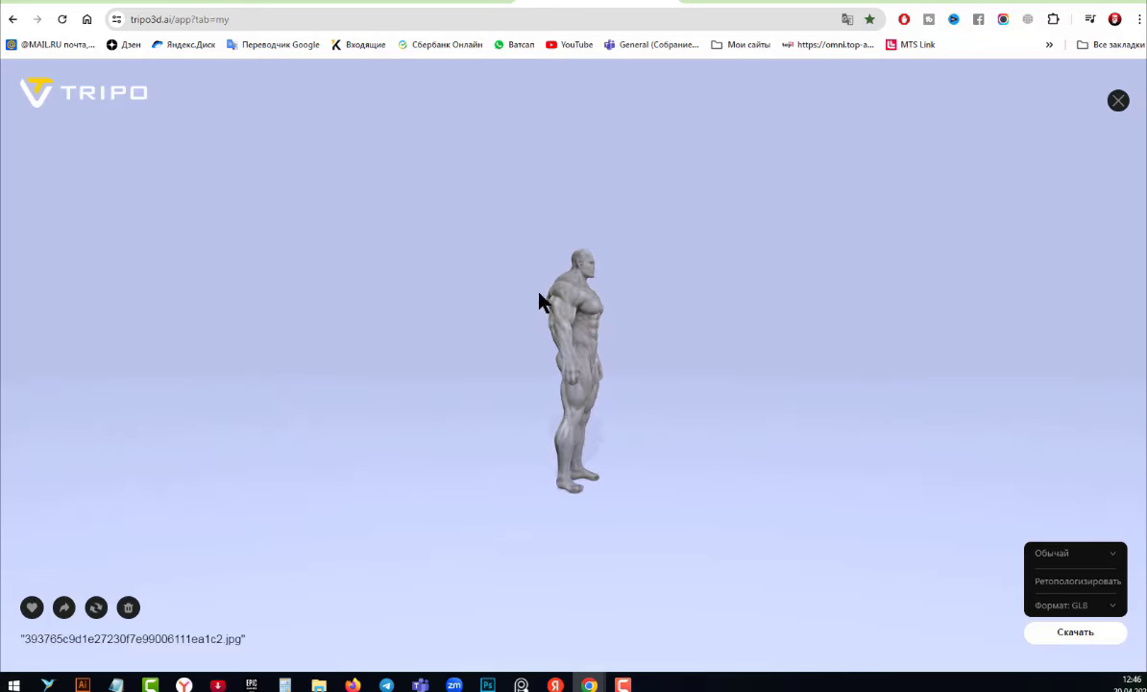
scroll(586, 364, up, 5)
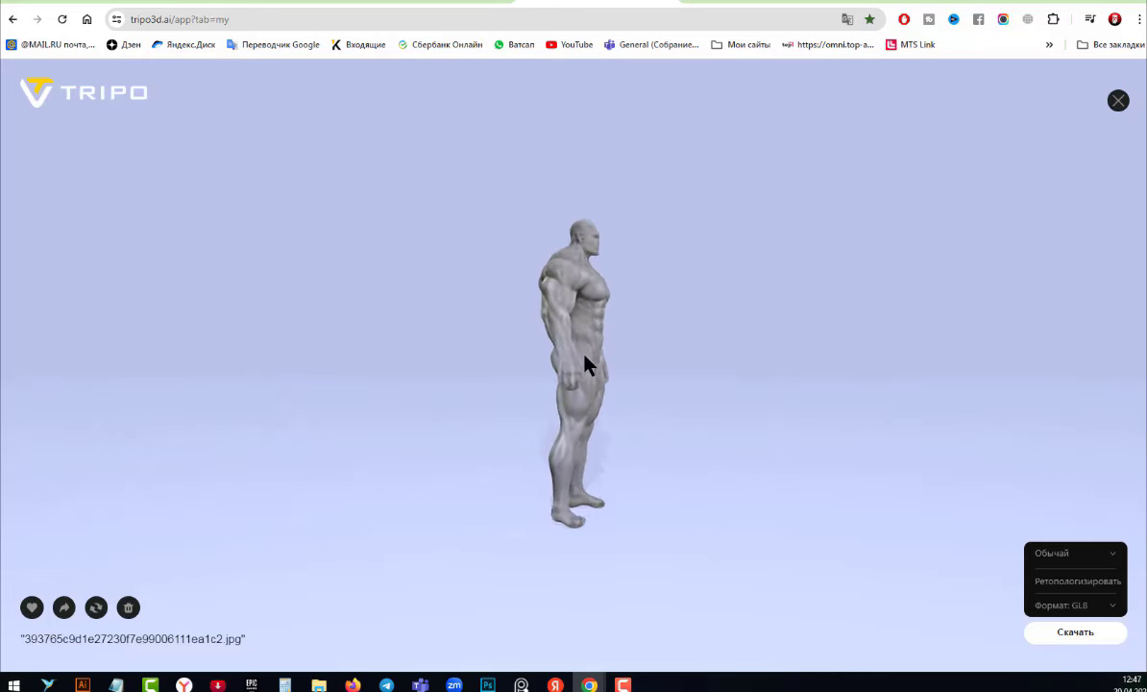
mouse_move(555, 354)
mouse_down()
mouse_move(878, 350)
mouse_move(897, 386)
mouse_move(1034, 350)
mouse_move(968, 346)
mouse_move(904, 372)
mouse_move(780, 363)
mouse_move(1019, 361)
mouse_up()
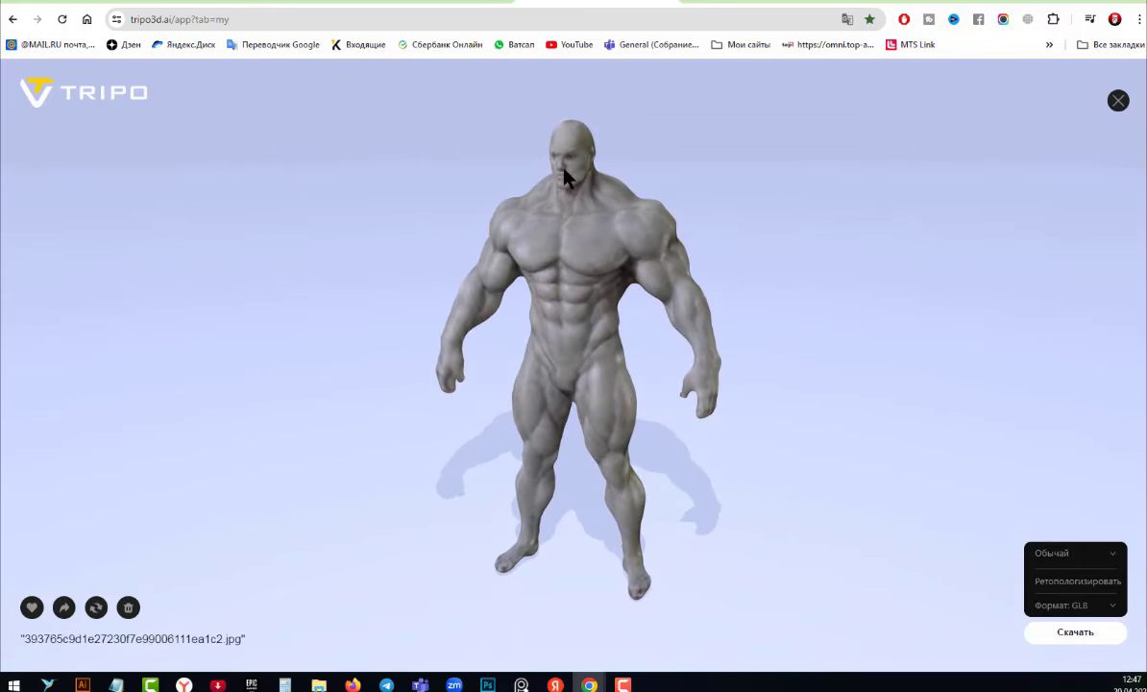
mouse_move(740, 267)
mouse_down()
mouse_move(724, 241)
mouse_move(701, 259)
mouse_up()
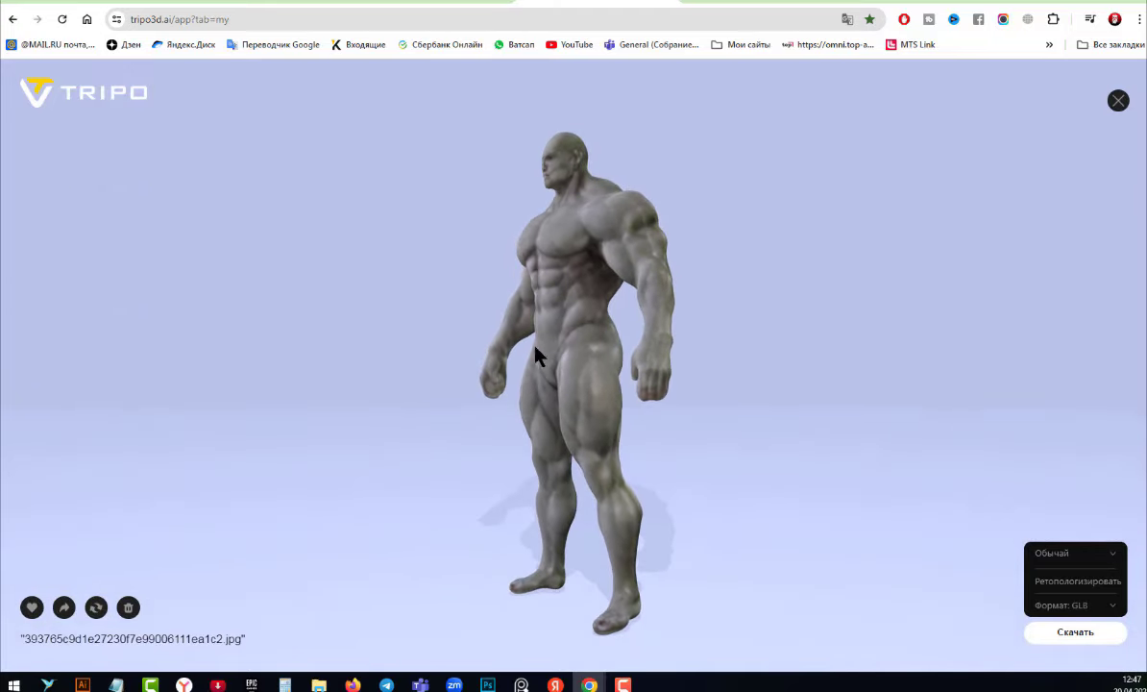
mouse_move(782, 420)
mouse_down()
mouse_move(708, 430)
mouse_move(890, 430)
mouse_move(755, 418)
mouse_move(821, 461)
mouse_up()
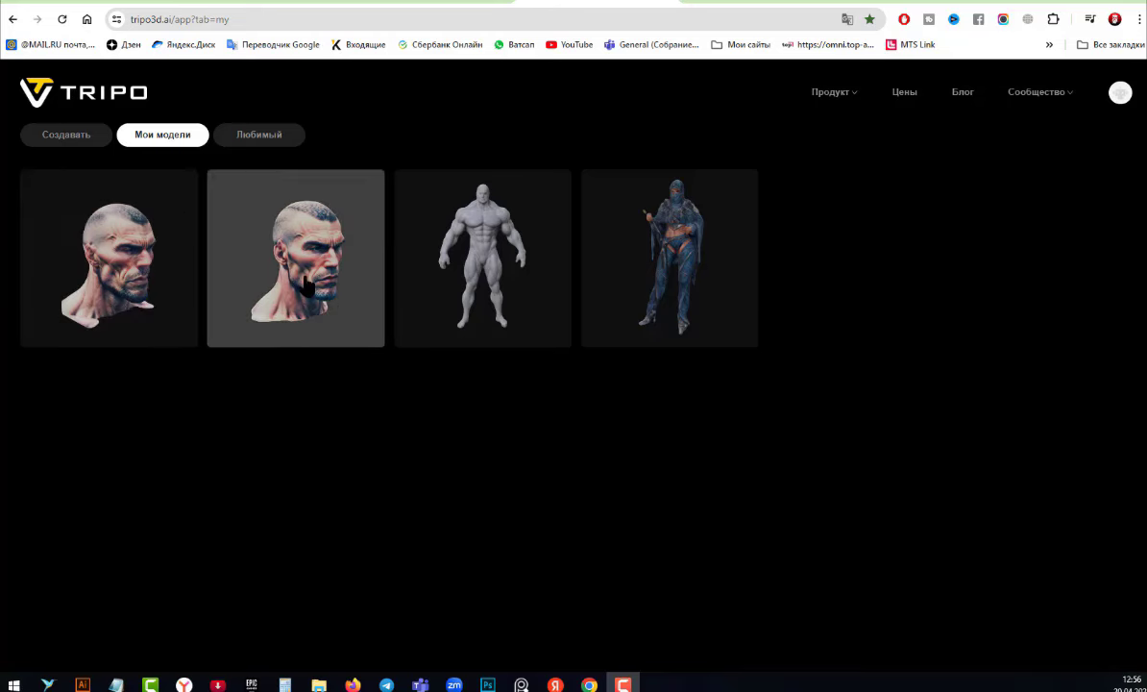
click(272, 279)
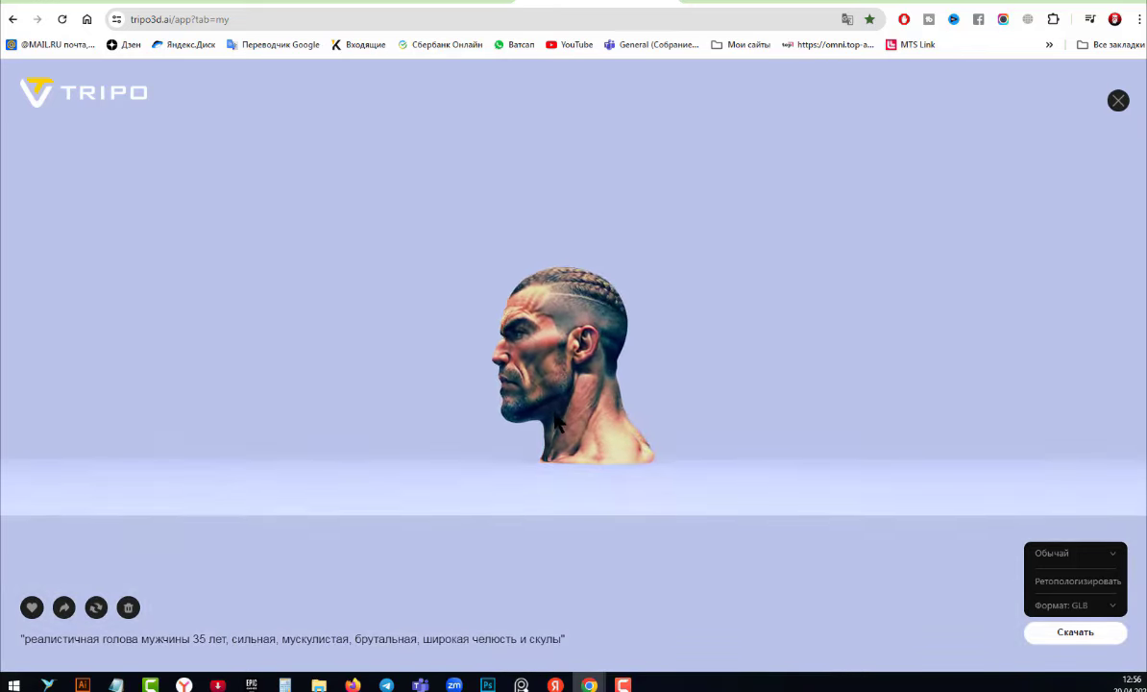
mouse_move(488, 434)
mouse_down()
mouse_move(451, 438)
mouse_move(516, 455)
mouse_move(592, 454)
mouse_move(653, 427)
mouse_move(669, 435)
mouse_move(557, 452)
mouse_up()
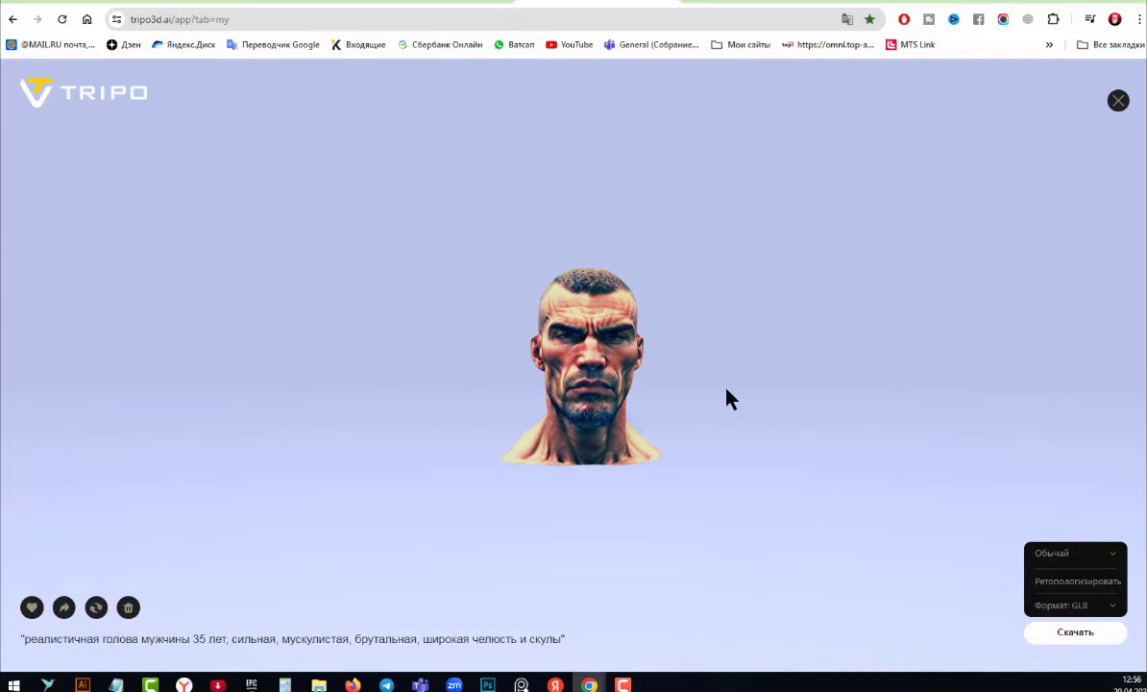
mouse_move(725, 400)
mouse_down()
mouse_move(596, 408)
mouse_move(555, 440)
mouse_move(530, 401)
mouse_move(443, 399)
mouse_up()
drag(652, 415, 566, 411)
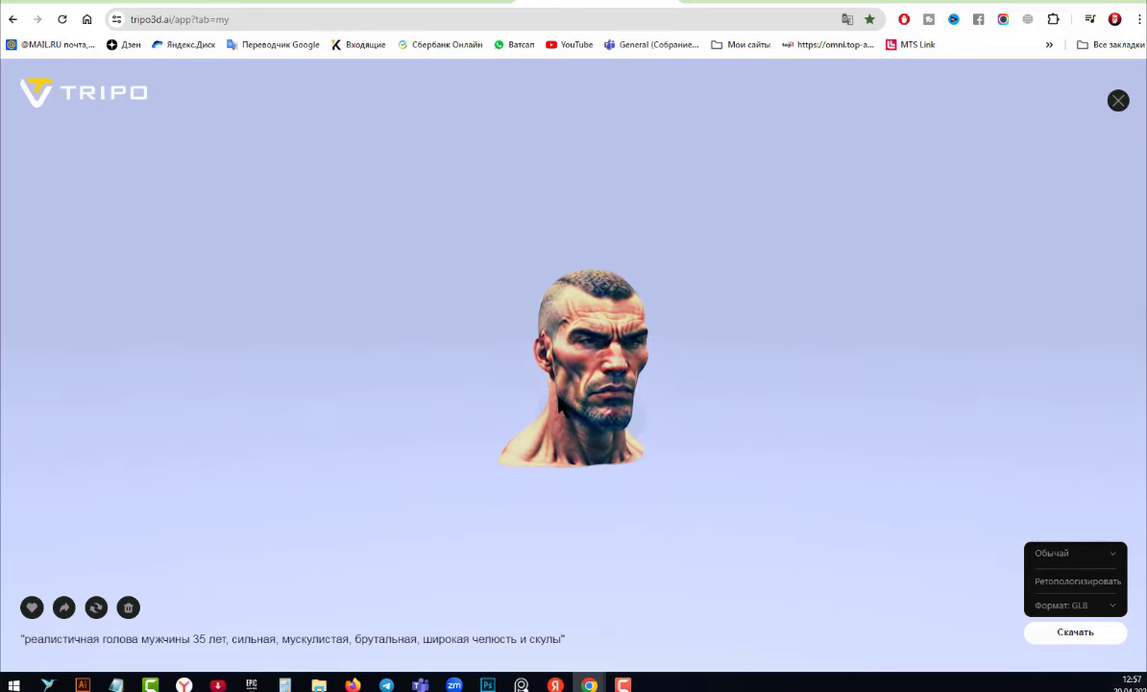
scroll(659, 449, up, 3)
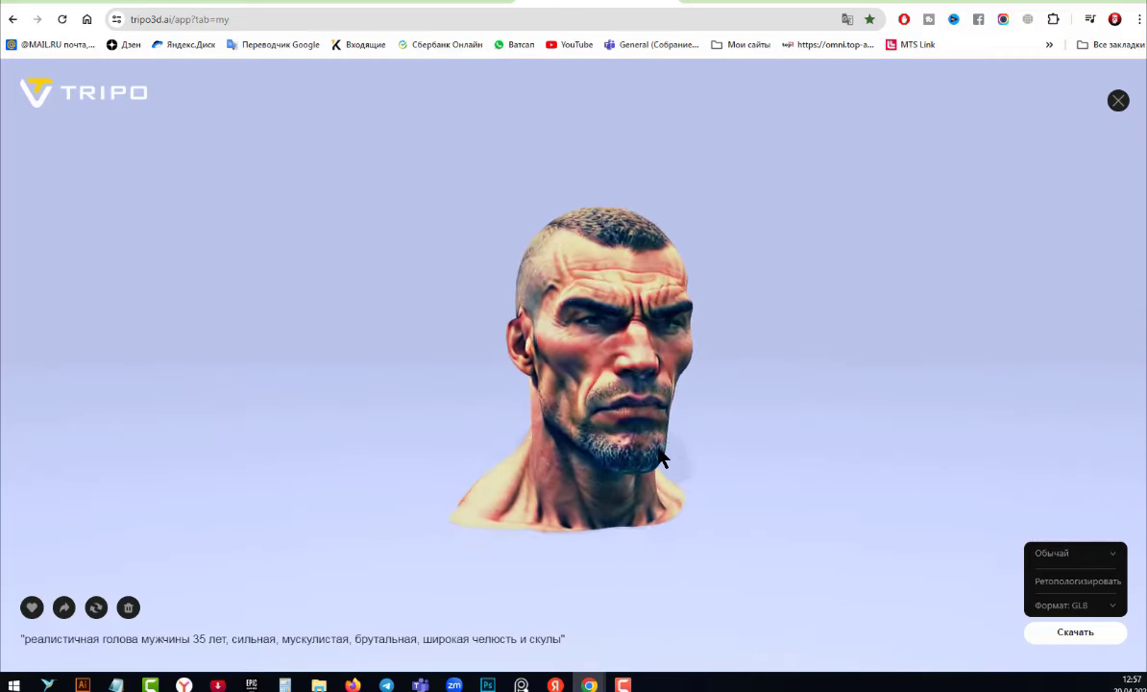
scroll(659, 451, up, 3)
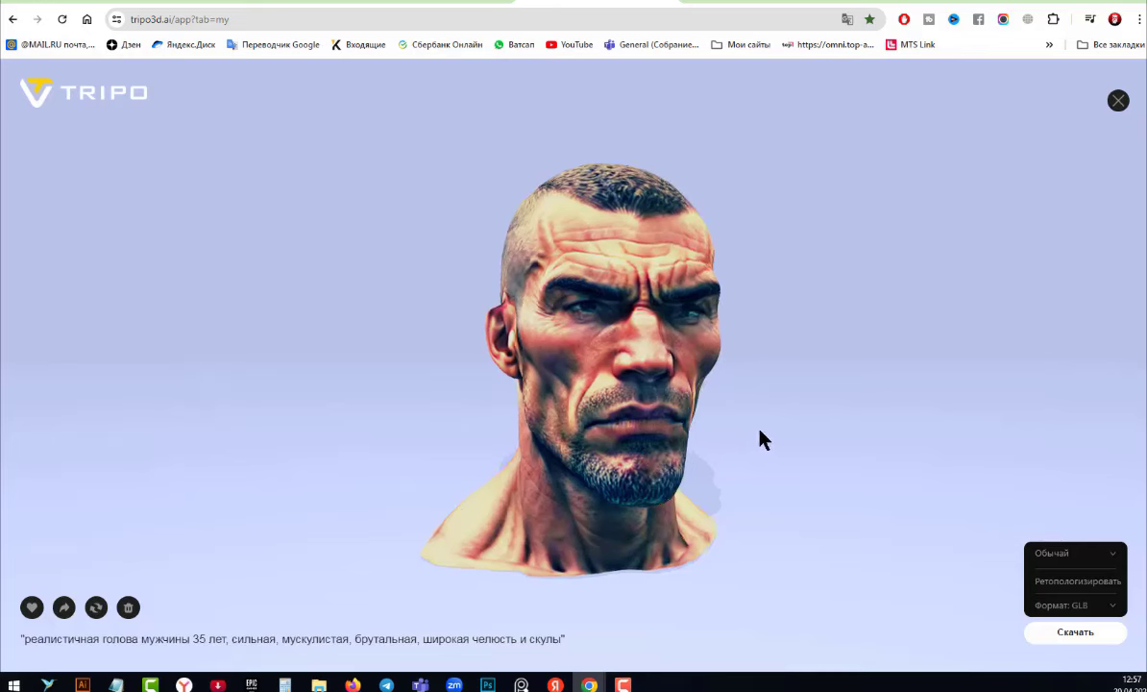
mouse_move(759, 438)
mouse_down()
mouse_move(588, 435)
mouse_move(765, 431)
mouse_move(763, 440)
mouse_move(768, 425)
mouse_move(804, 420)
mouse_up()
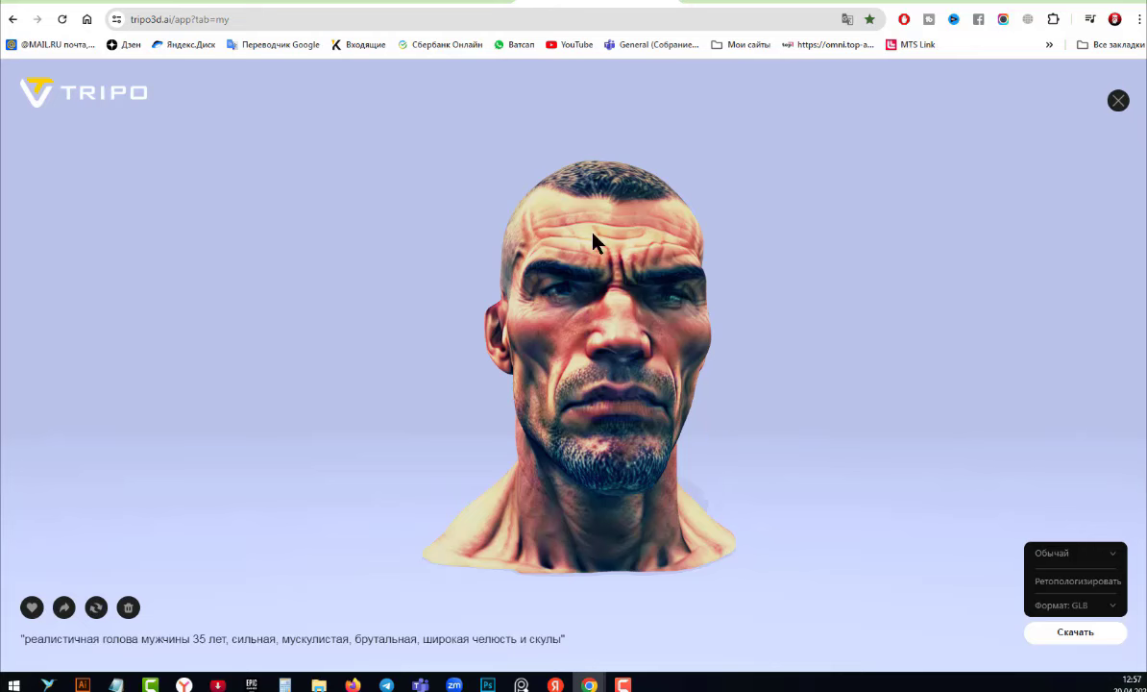
drag(850, 394, 753, 395)
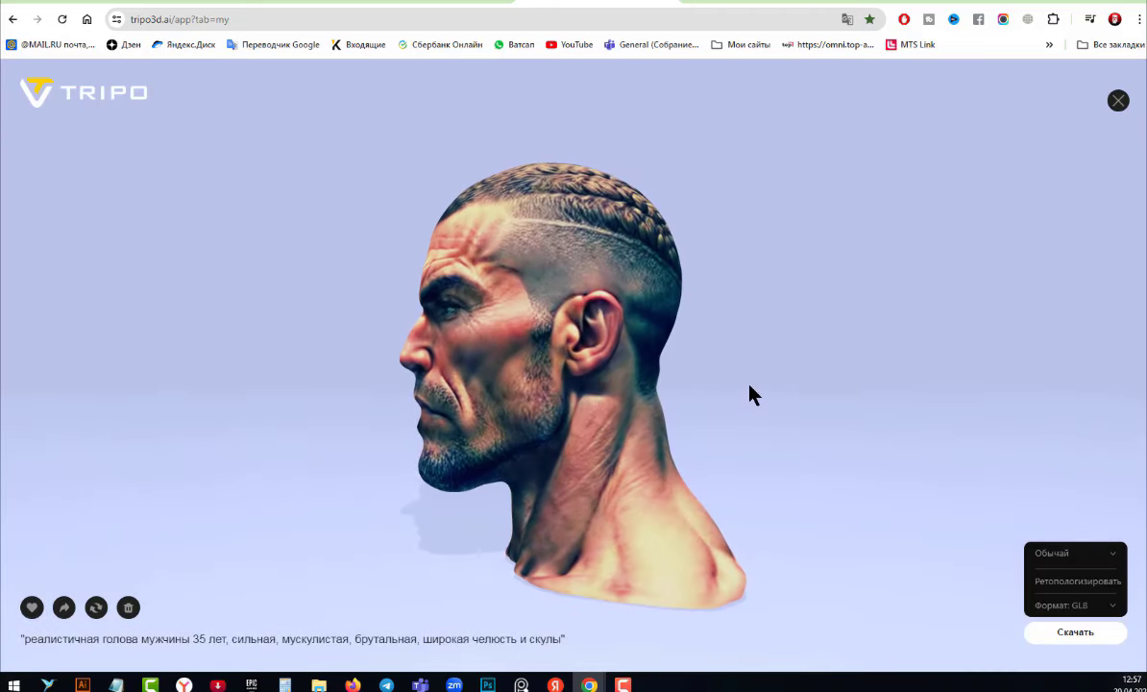
mouse_move(748, 397)
mouse_down()
mouse_move(682, 403)
mouse_move(807, 403)
mouse_move(789, 389)
mouse_up()
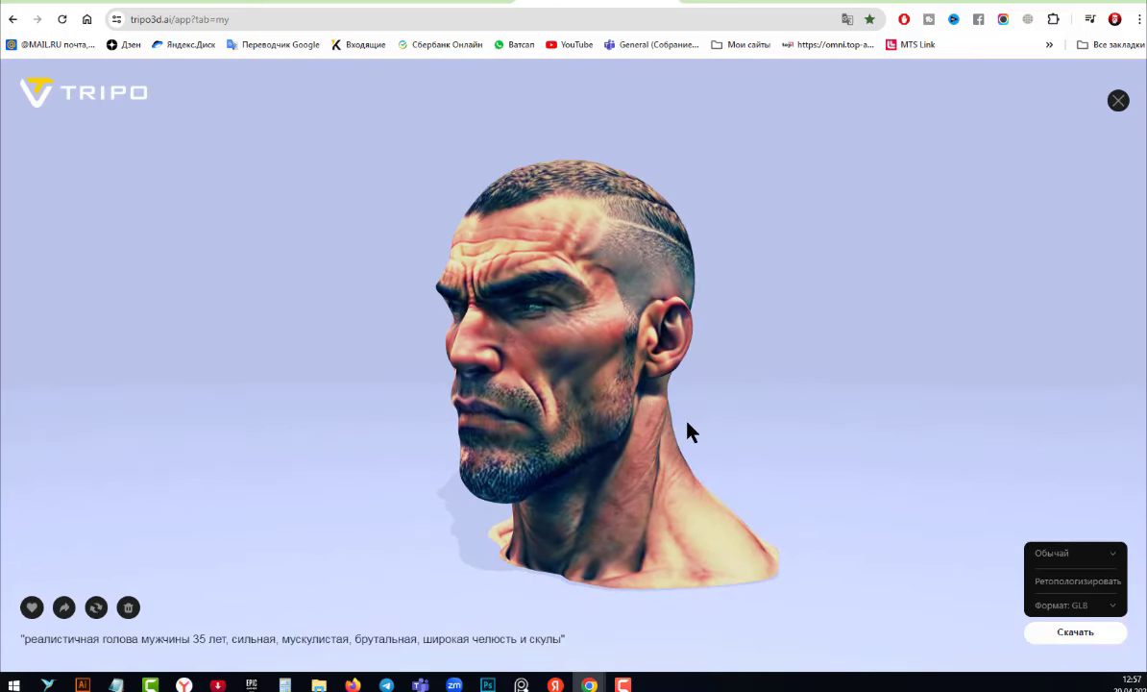
scroll(686, 429, down, 2)
scroll(687, 429, down, 2)
scroll(687, 431, up, 2)
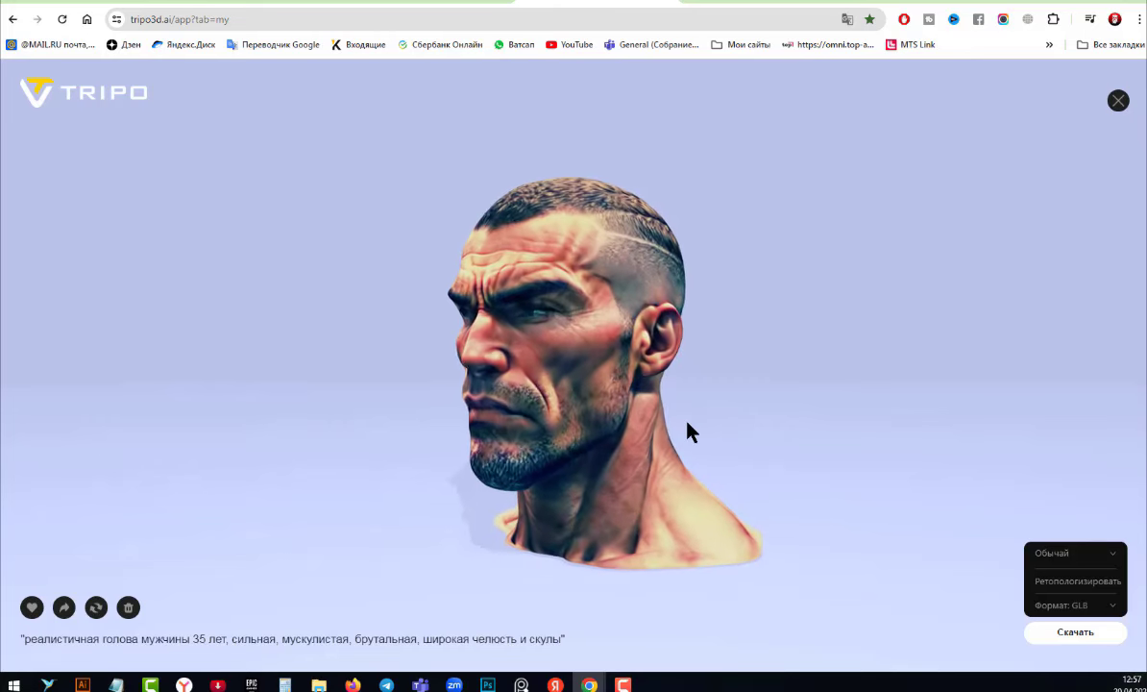
scroll(687, 432, up, 1)
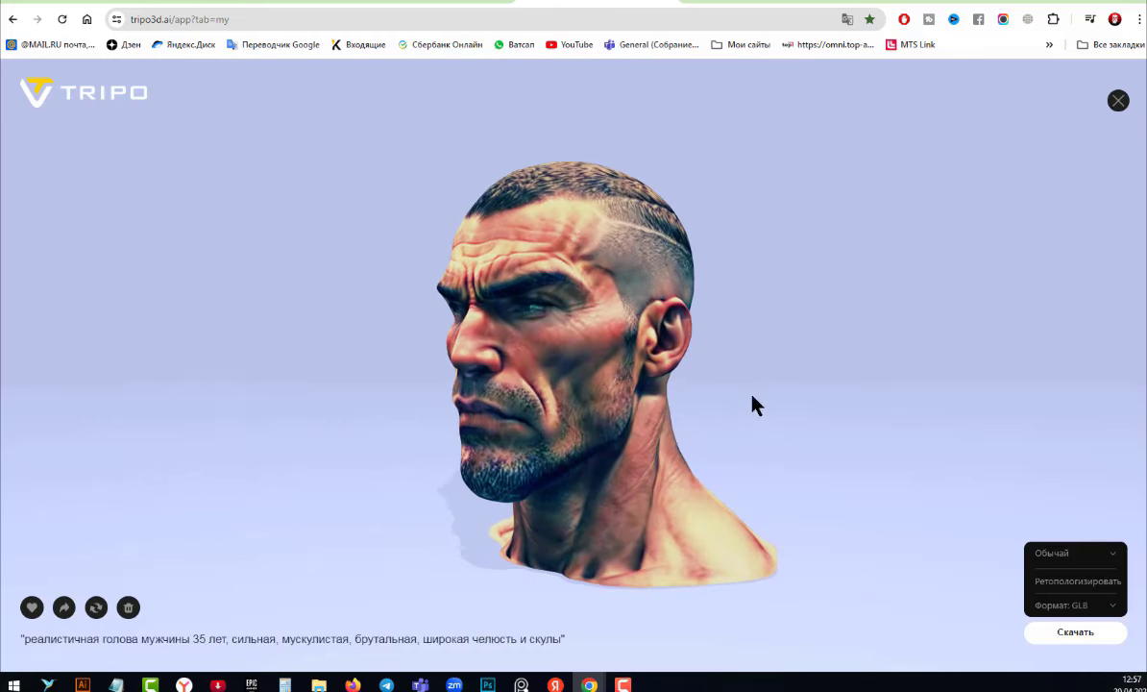
mouse_move(773, 395)
mouse_down()
mouse_move(722, 403)
mouse_move(730, 407)
mouse_up()
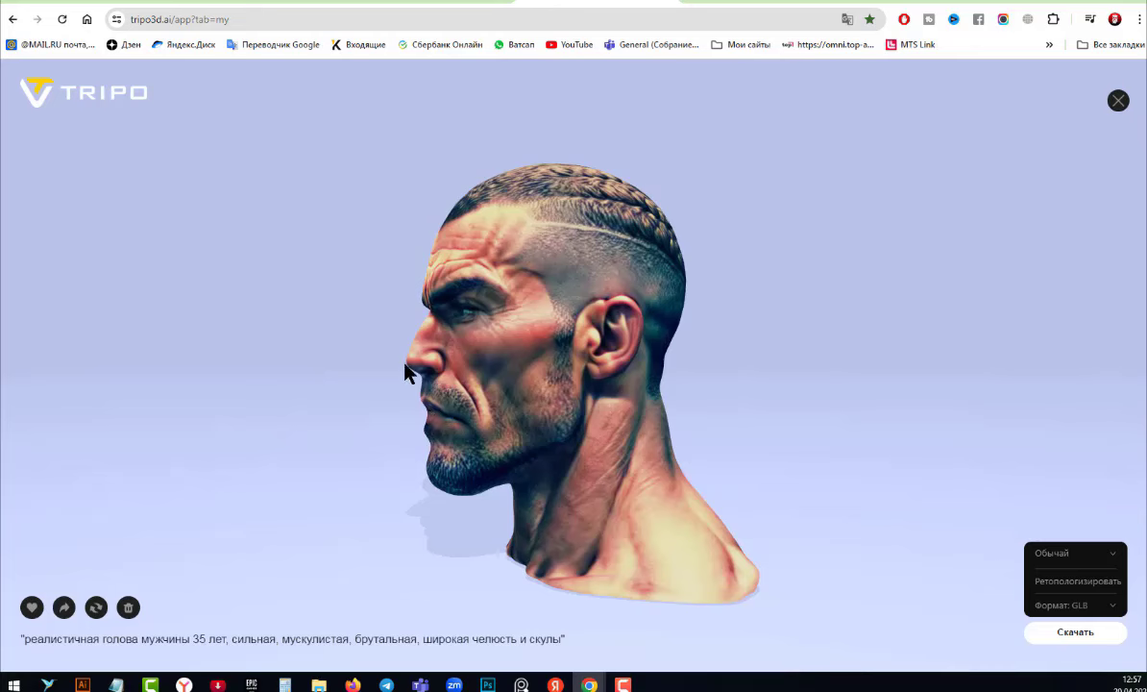
mouse_move(858, 397)
mouse_down()
mouse_move(1074, 392)
mouse_move(1001, 392)
mouse_up()
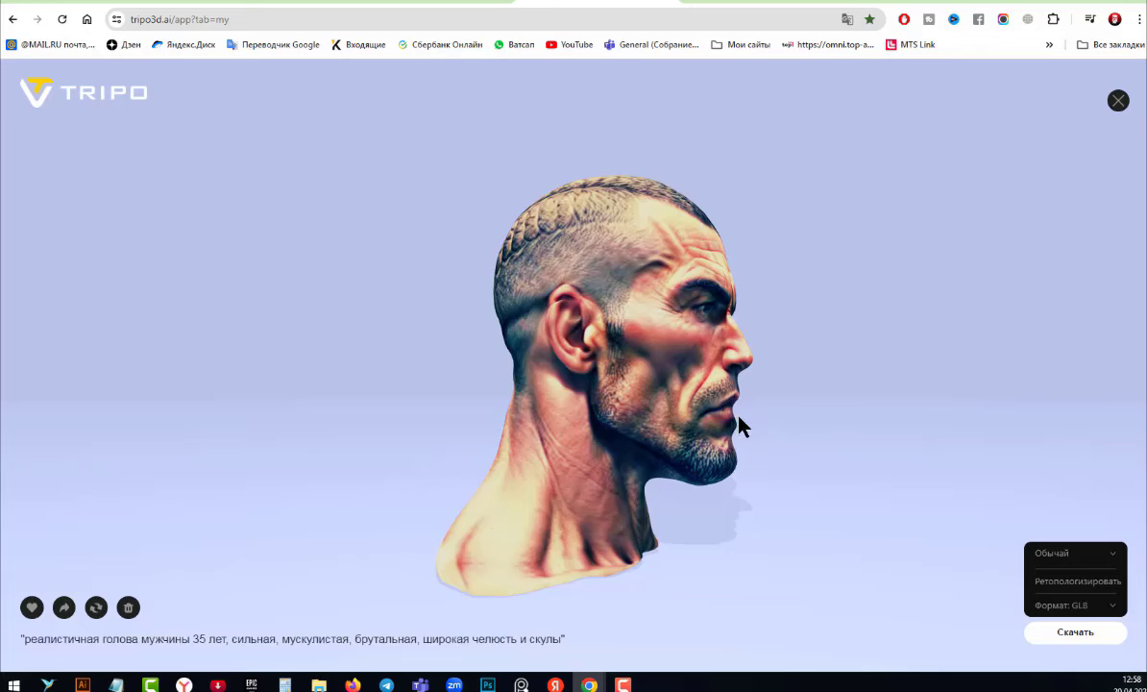
drag(743, 510, 700, 507)
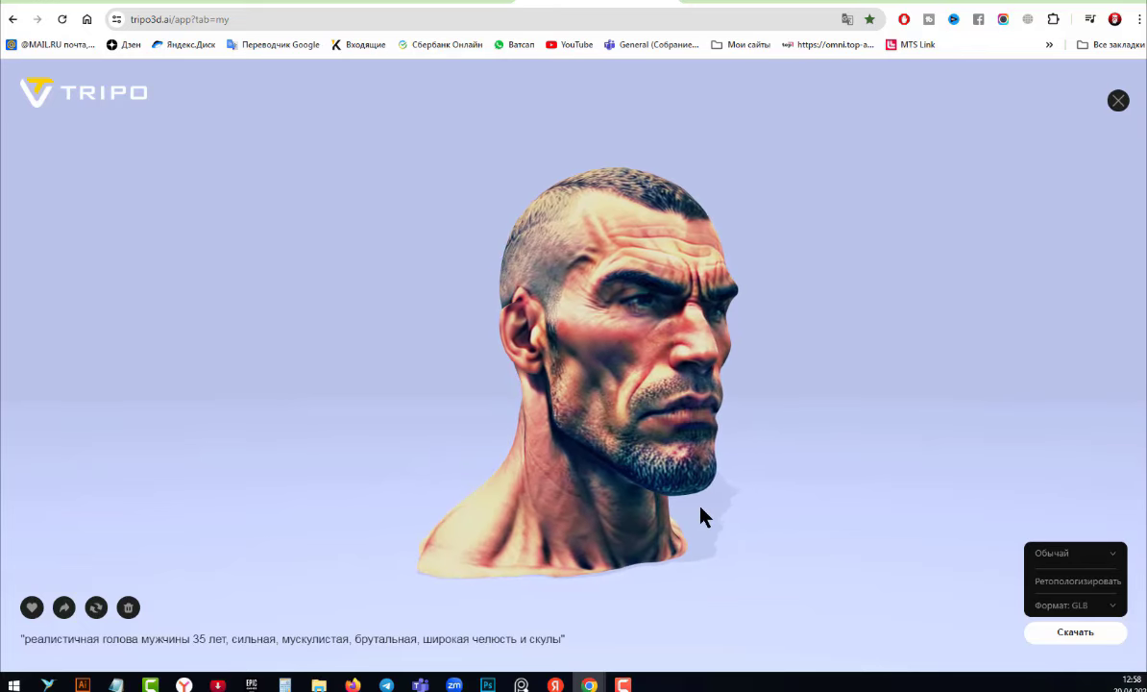
Show Tripo in English and download the head as a Cinema 4D-preset, low-retopology FBX.
click(1113, 554)
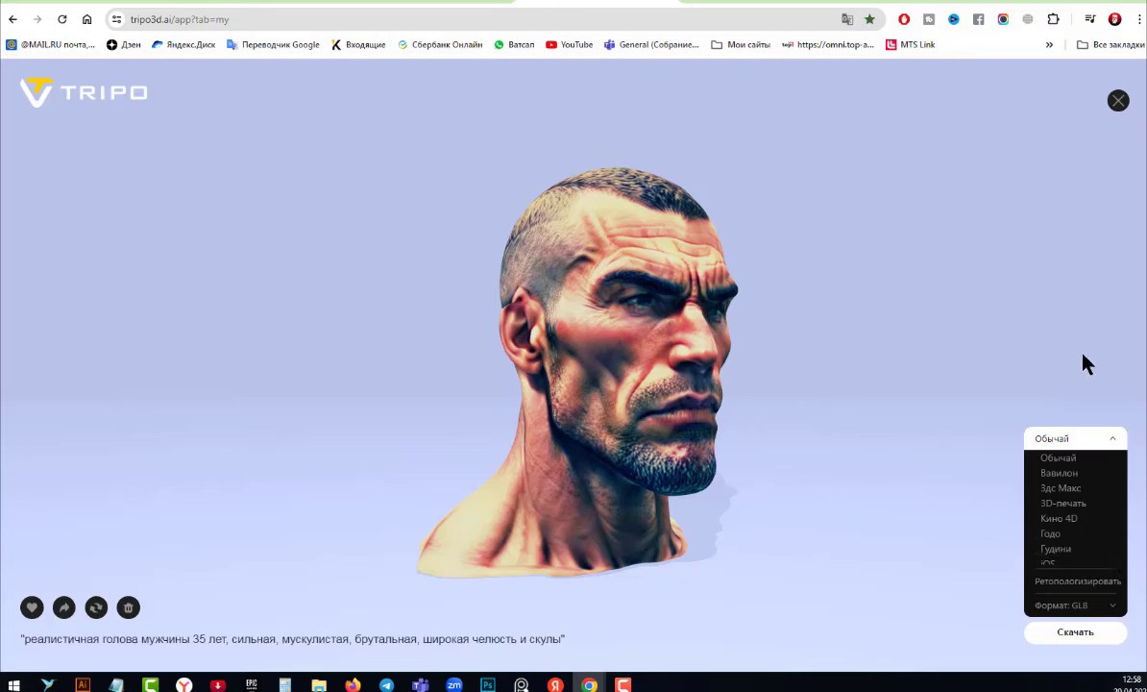
click(846, 21)
click(678, 47)
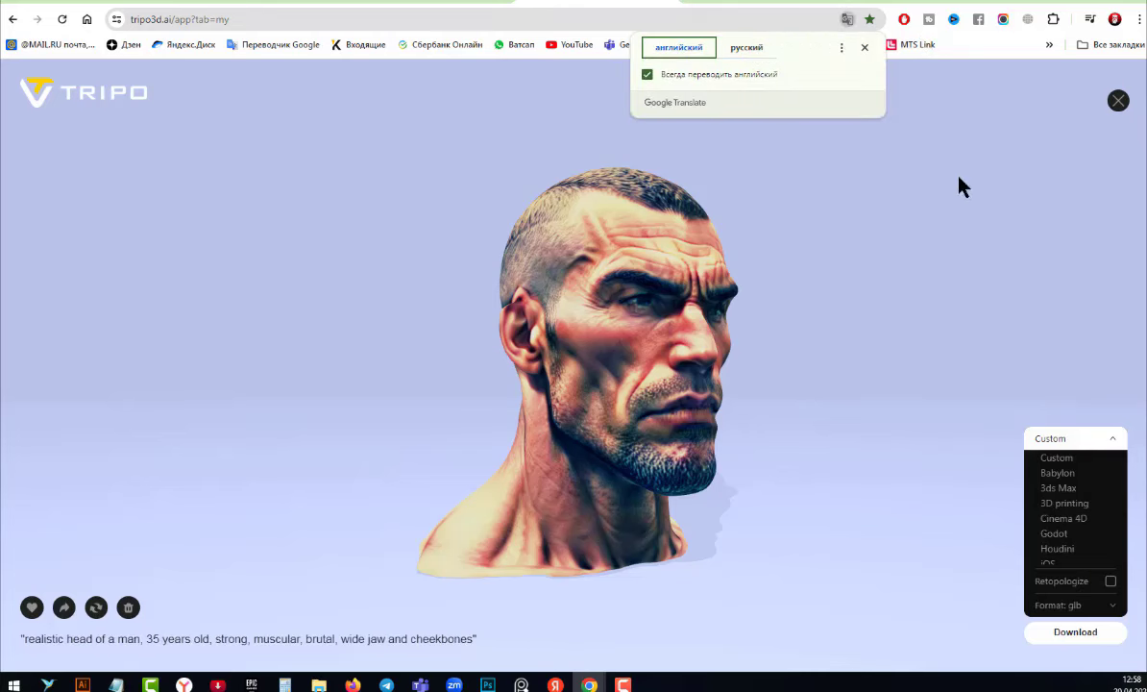
click(1084, 519)
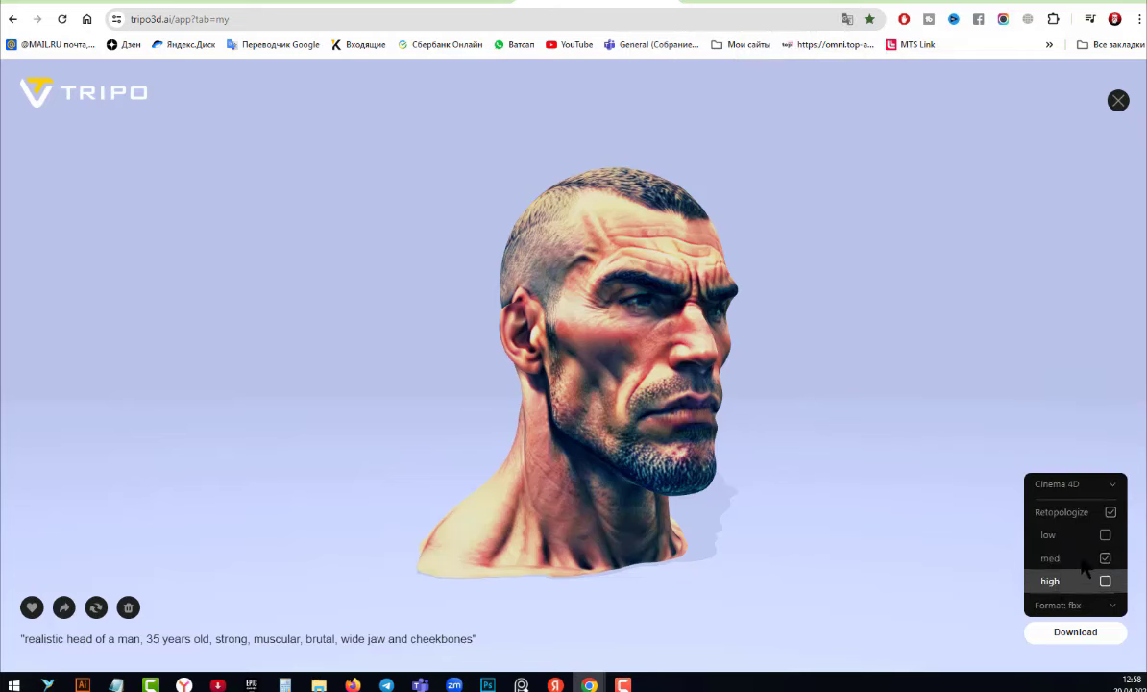
click(1105, 536)
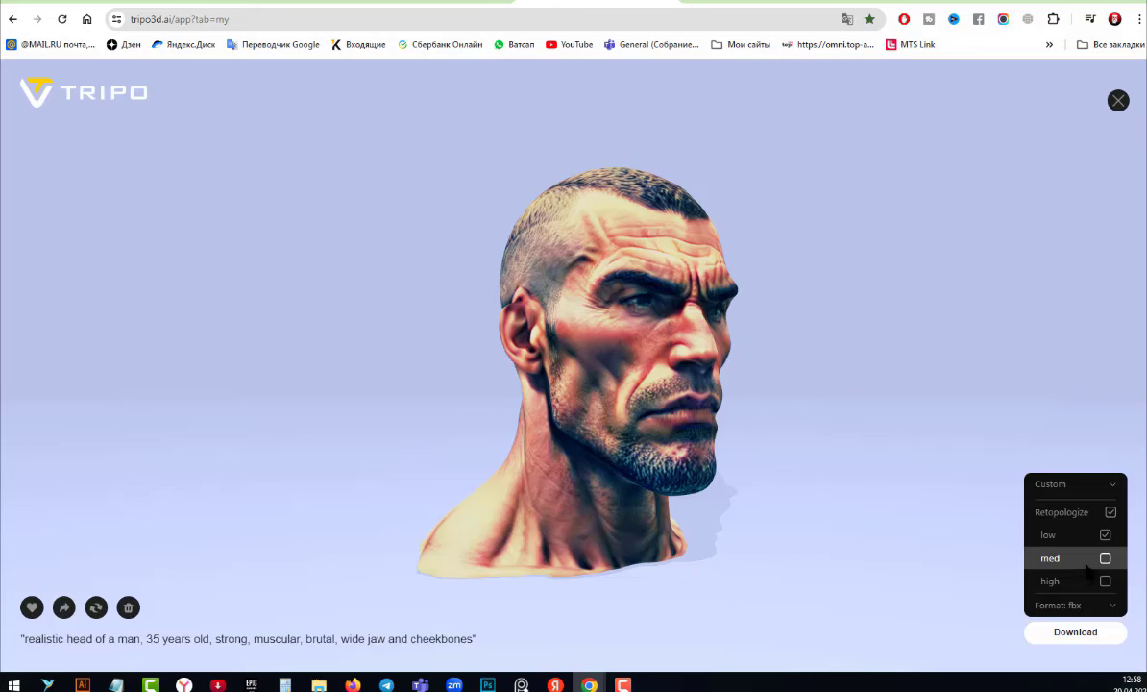
click(1109, 609)
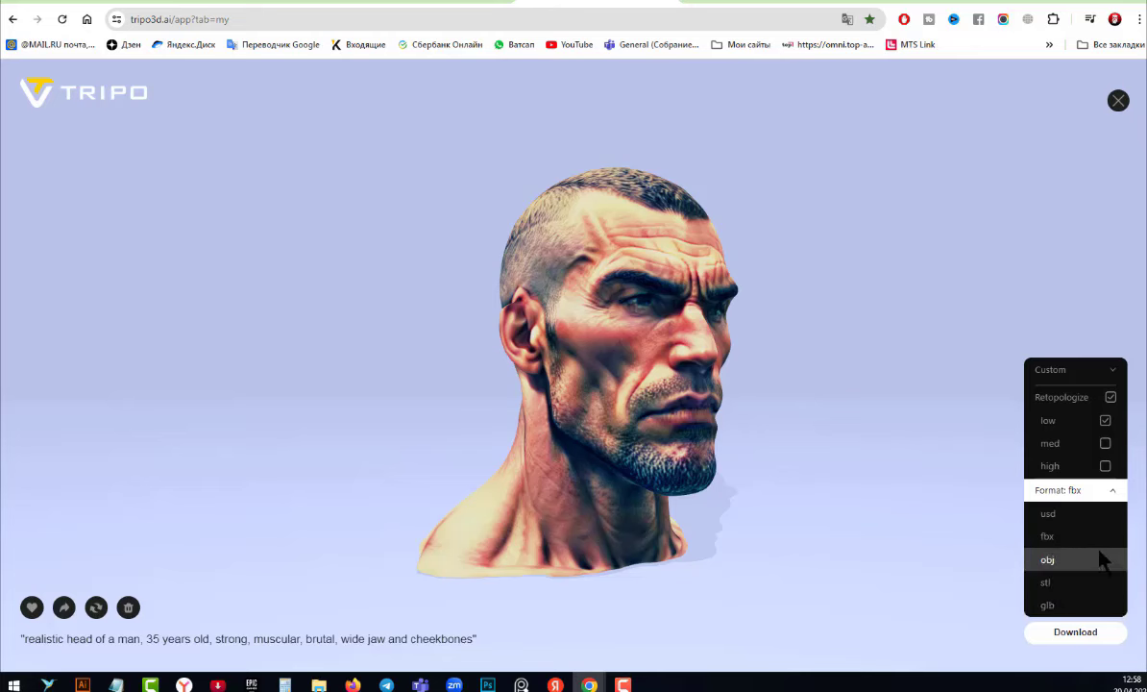
click(1082, 638)
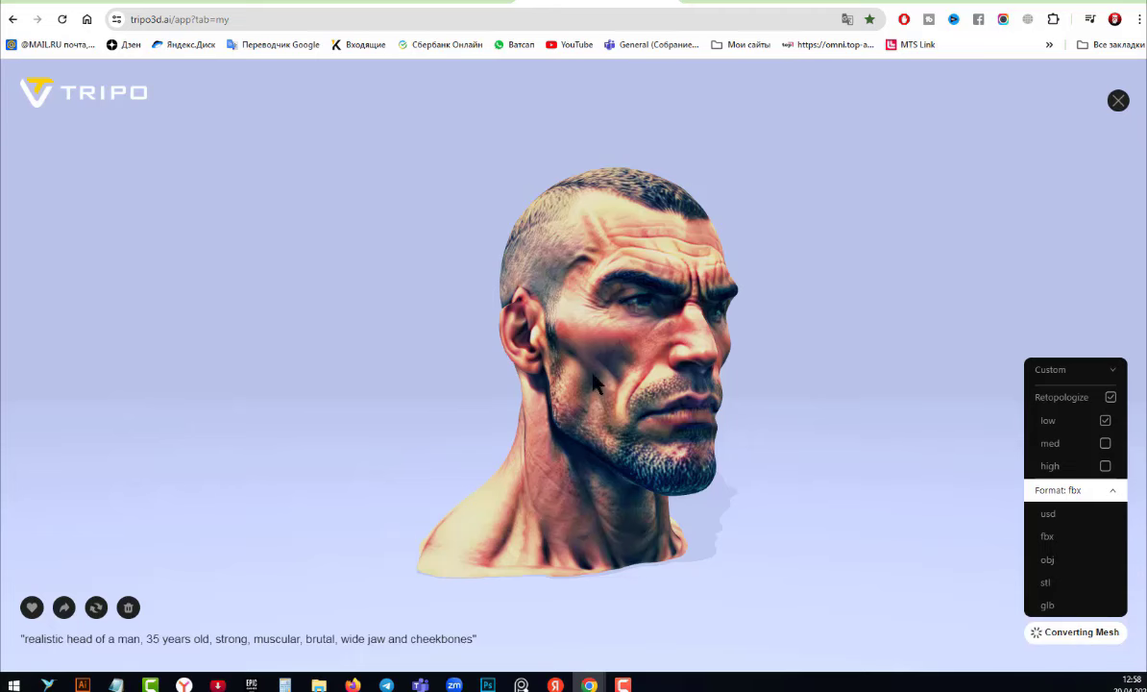
drag(814, 422, 727, 429)
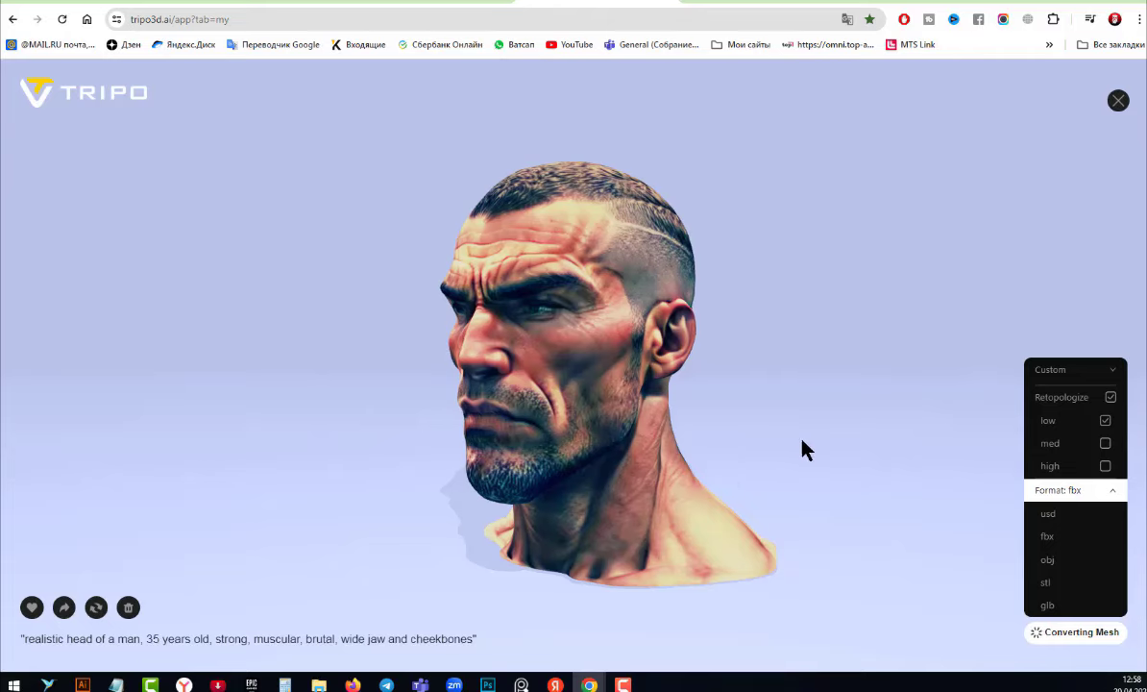
mouse_move(801, 451)
mouse_down()
mouse_move(871, 469)
mouse_move(1146, 461)
mouse_up()
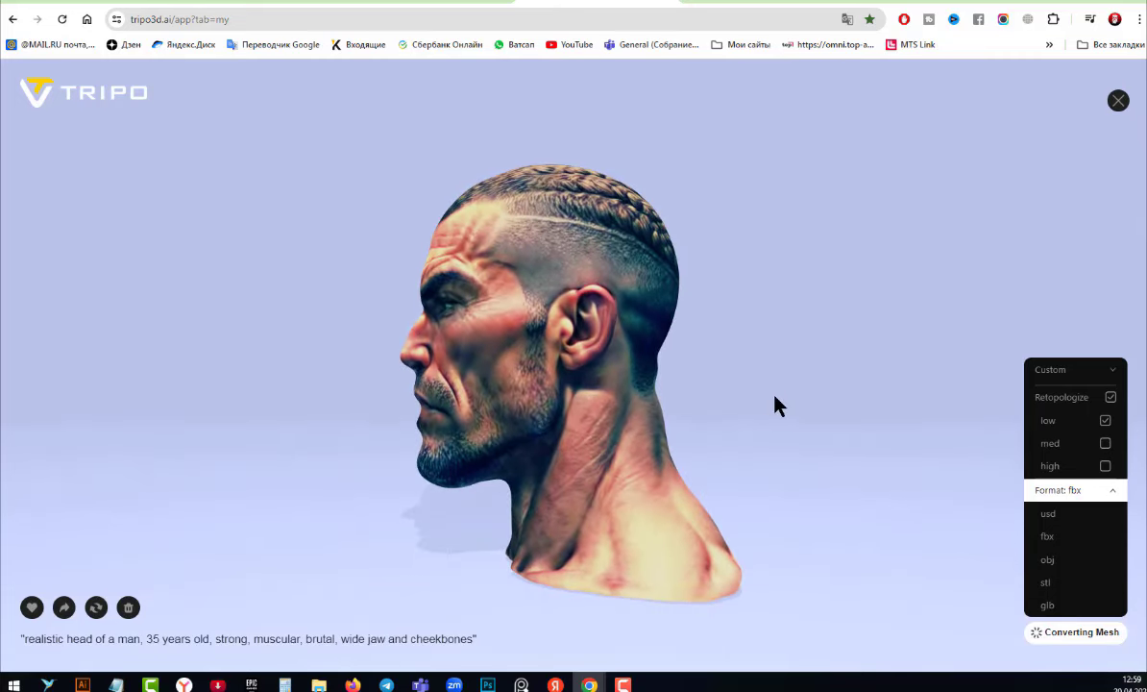
mouse_move(773, 404)
mouse_down()
mouse_move(881, 405)
mouse_move(821, 405)
mouse_move(828, 420)
mouse_move(873, 409)
mouse_up()
mouse_move(780, 407)
mouse_down()
mouse_move(820, 407)
mouse_move(804, 427)
mouse_move(786, 400)
mouse_move(742, 397)
mouse_move(715, 419)
mouse_move(674, 407)
mouse_move(332, 416)
mouse_up()
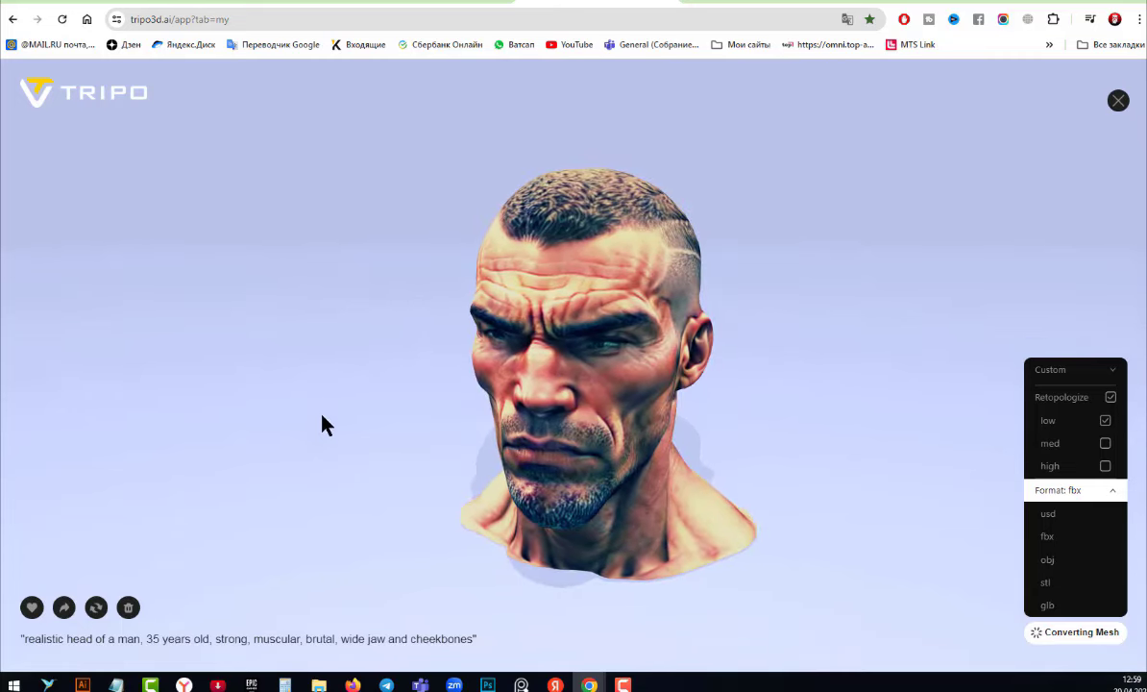
mouse_move(728, 449)
mouse_down()
mouse_move(724, 430)
mouse_move(688, 427)
mouse_move(758, 454)
mouse_move(640, 448)
mouse_move(688, 444)
mouse_move(701, 458)
mouse_move(875, 451)
mouse_move(627, 453)
mouse_move(730, 458)
mouse_move(717, 469)
mouse_move(707, 458)
mouse_move(727, 454)
mouse_move(712, 447)
mouse_move(676, 454)
mouse_move(767, 461)
mouse_move(526, 466)
mouse_move(799, 464)
mouse_move(496, 473)
mouse_move(775, 474)
mouse_move(730, 474)
mouse_up()
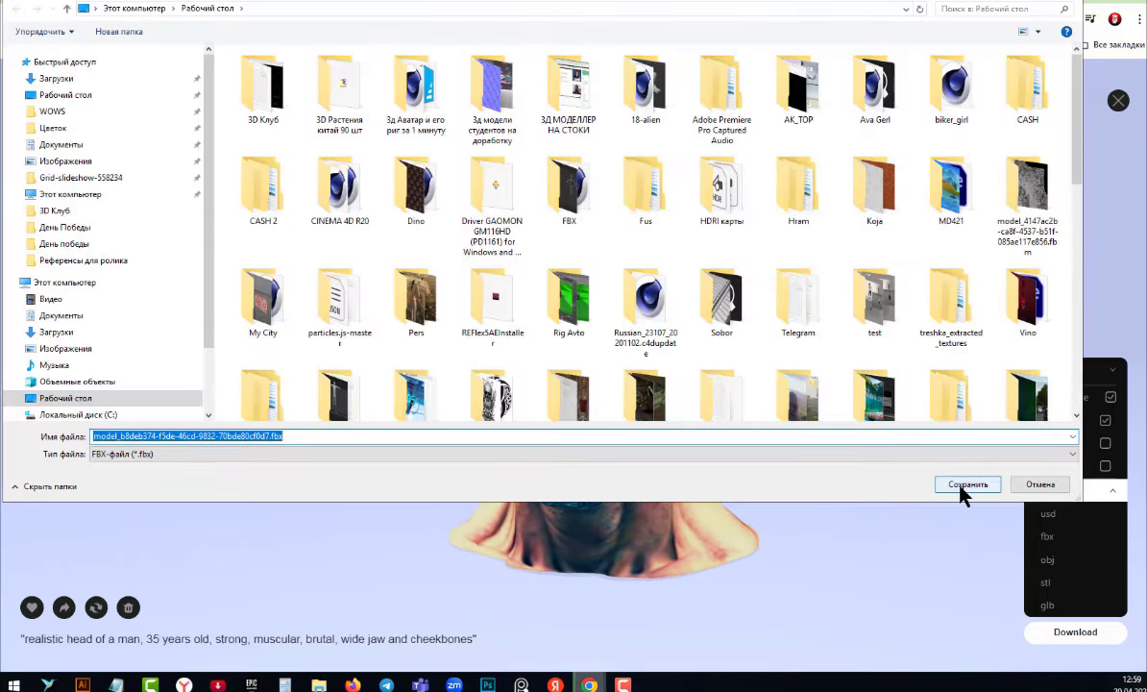
Save the converted head as an .fbx file on the Desktop.
click(962, 486)
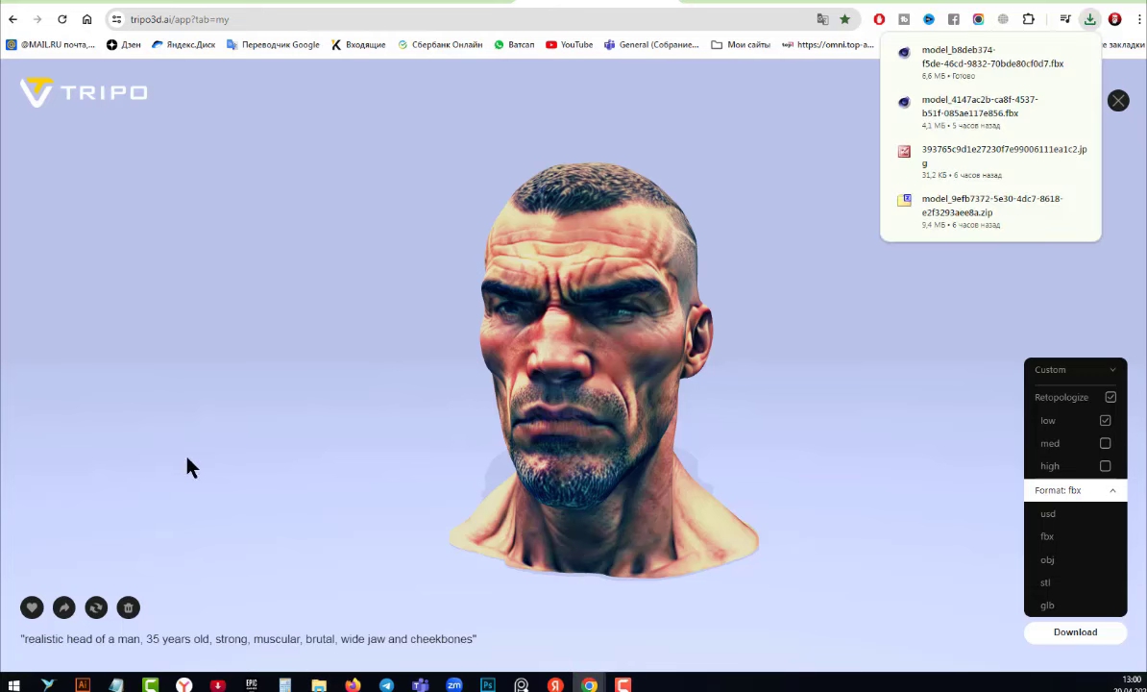
Import the head FBX with default settings, view its face, and open the Material Manager.
mouse_move(989, 62)
click(1051, 55)
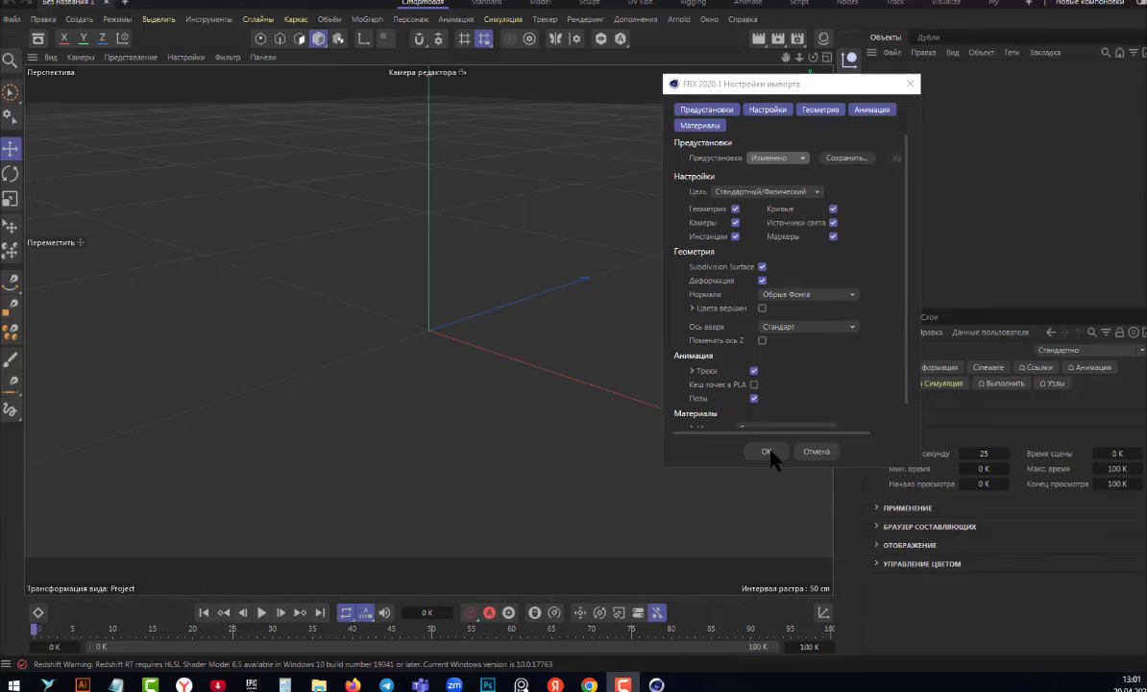
click(764, 452)
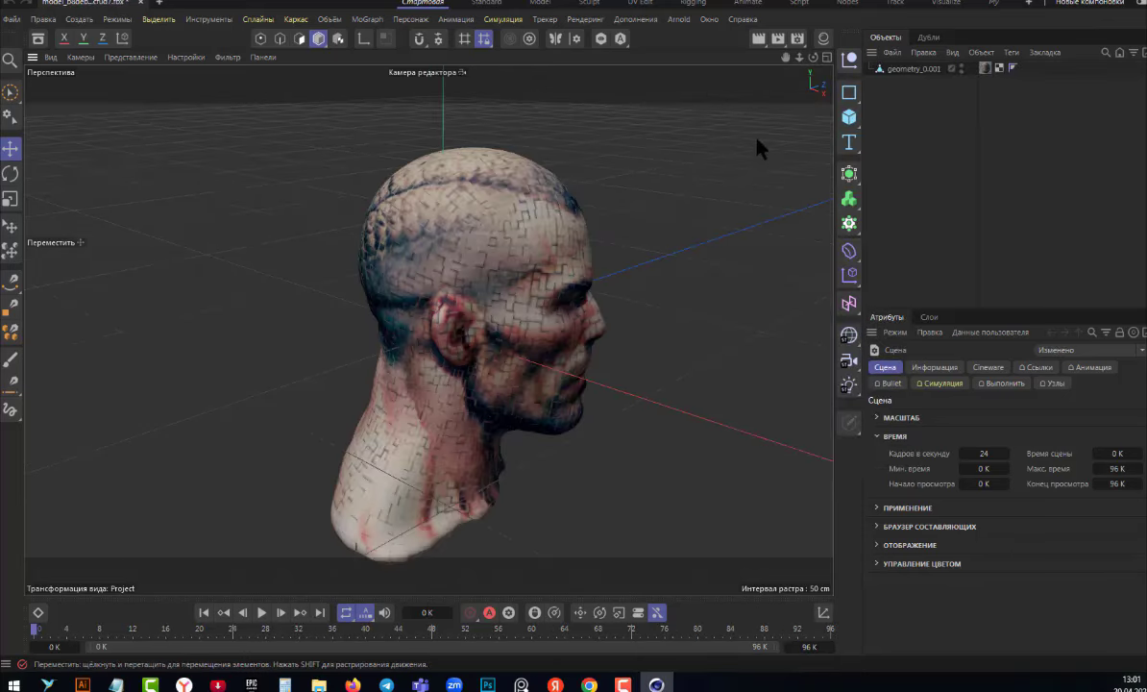
mouse_move(813, 56)
mouse_down()
mouse_move(428, 329)
mouse_move(499, 375)
mouse_up()
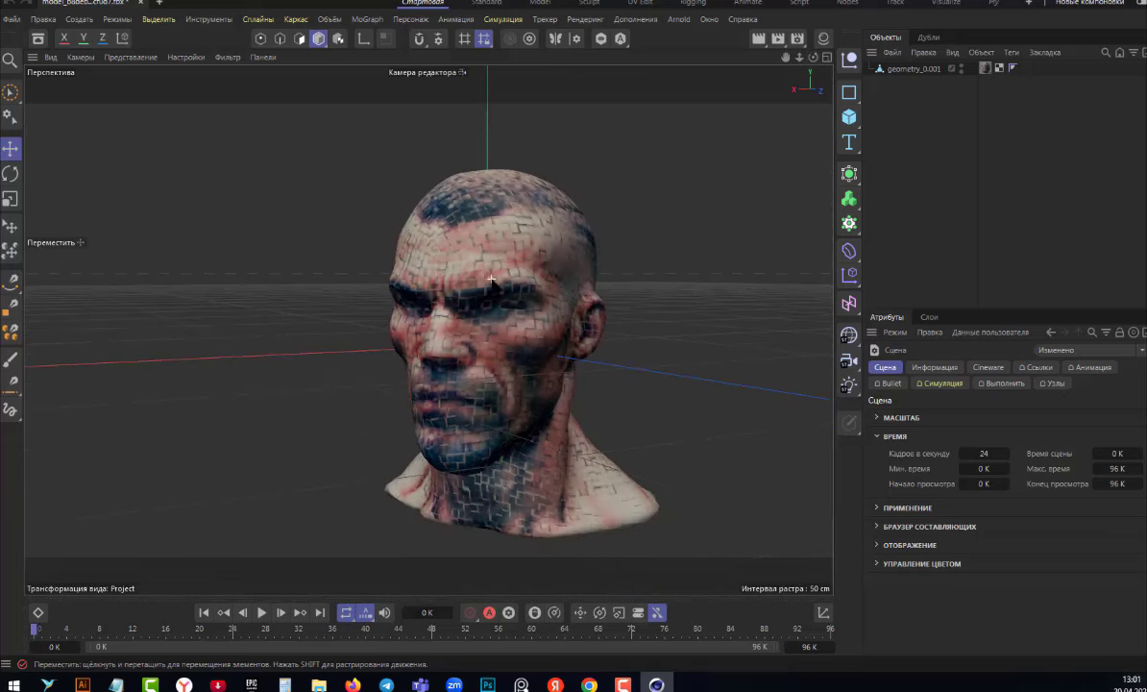
scroll(500, 371, up, 2)
scroll(469, 183, up, 3)
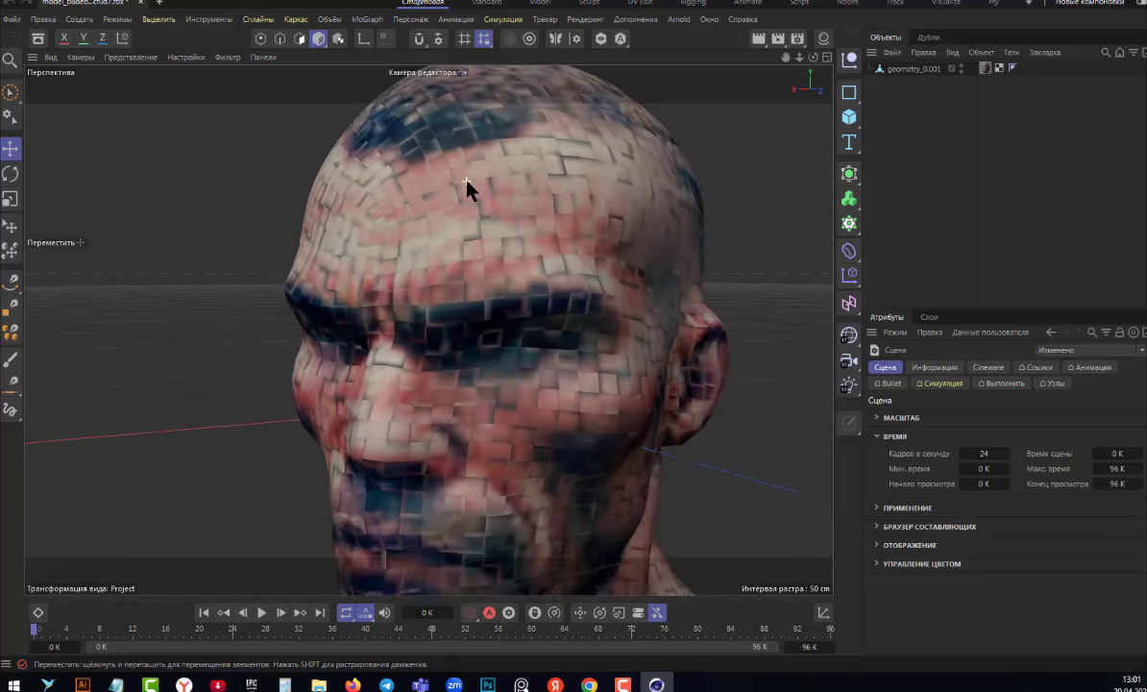
scroll(467, 184, up, 3)
scroll(465, 192, down, 1)
scroll(461, 197, down, 2)
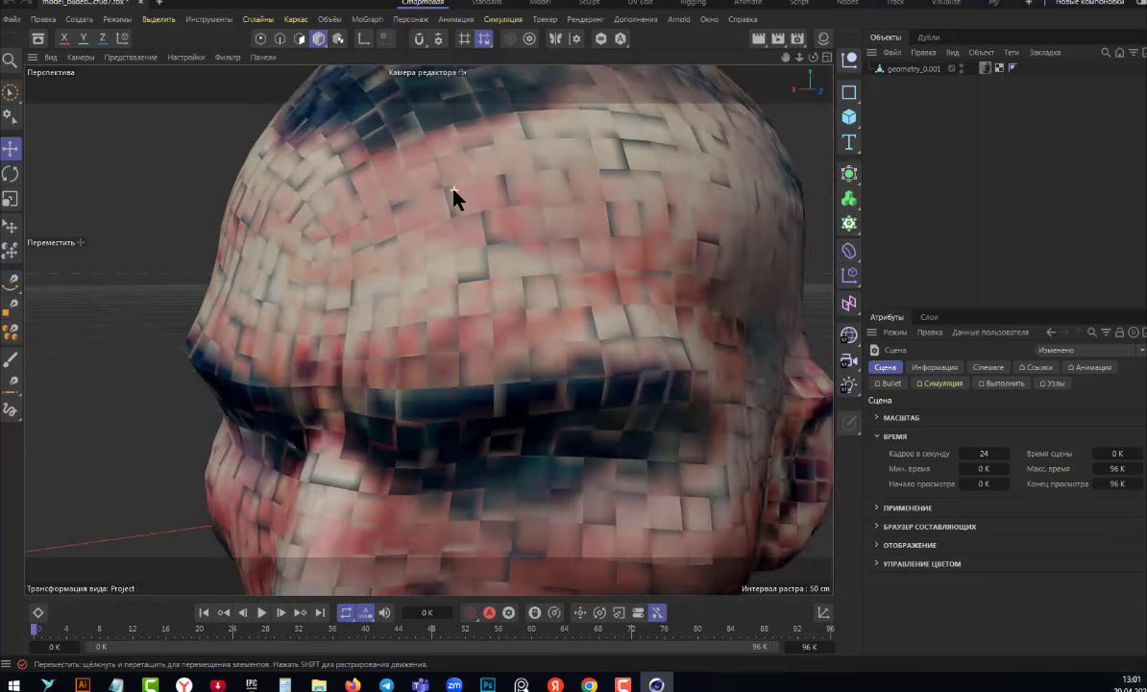
scroll(456, 200, down, 2)
scroll(442, 204, down, 1)
scroll(438, 200, down, 2)
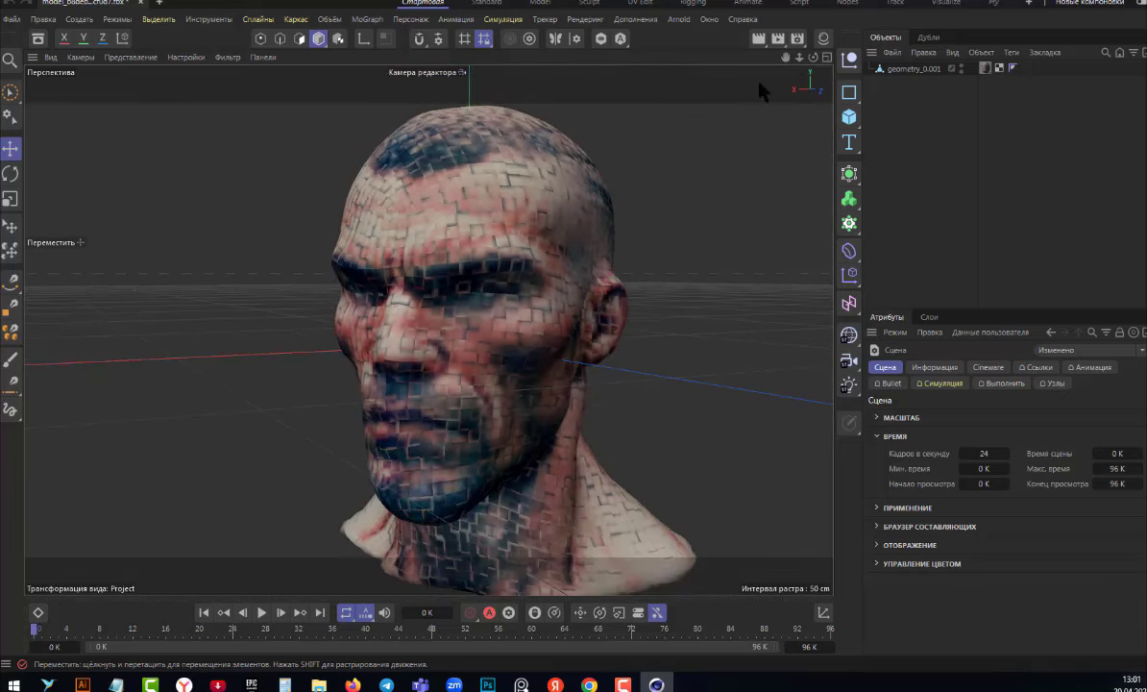
click(823, 38)
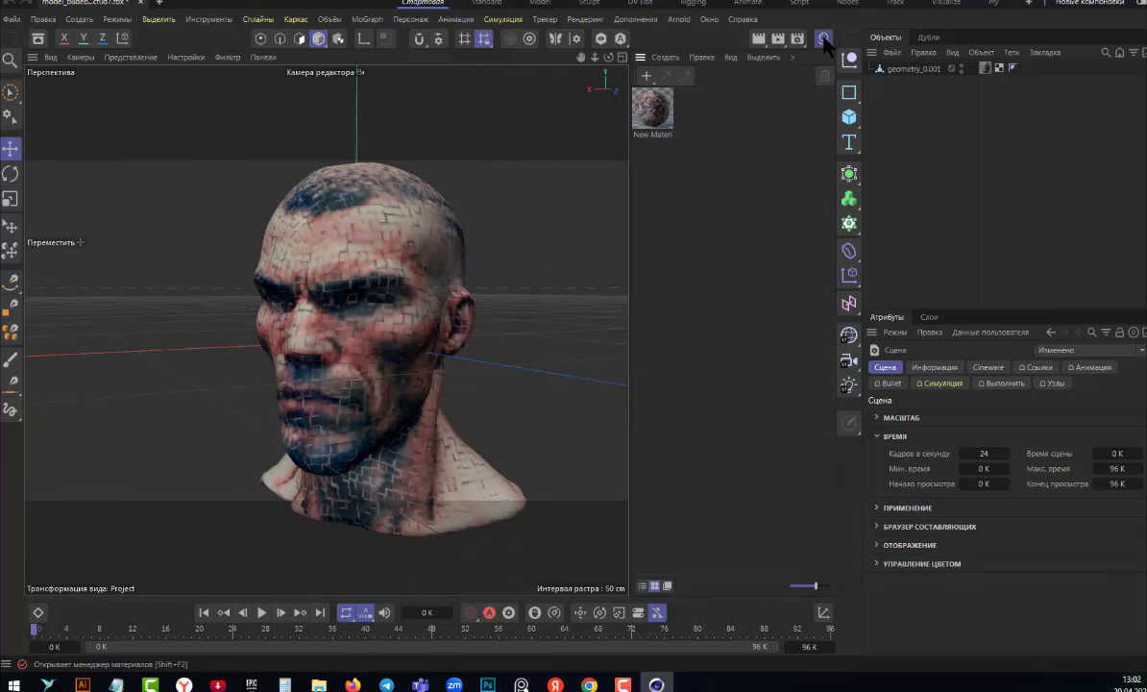
Set the head material's viewport Texture Preview Size to No Scaling, then close the Material Editor.
click(653, 113)
double_click(654, 114)
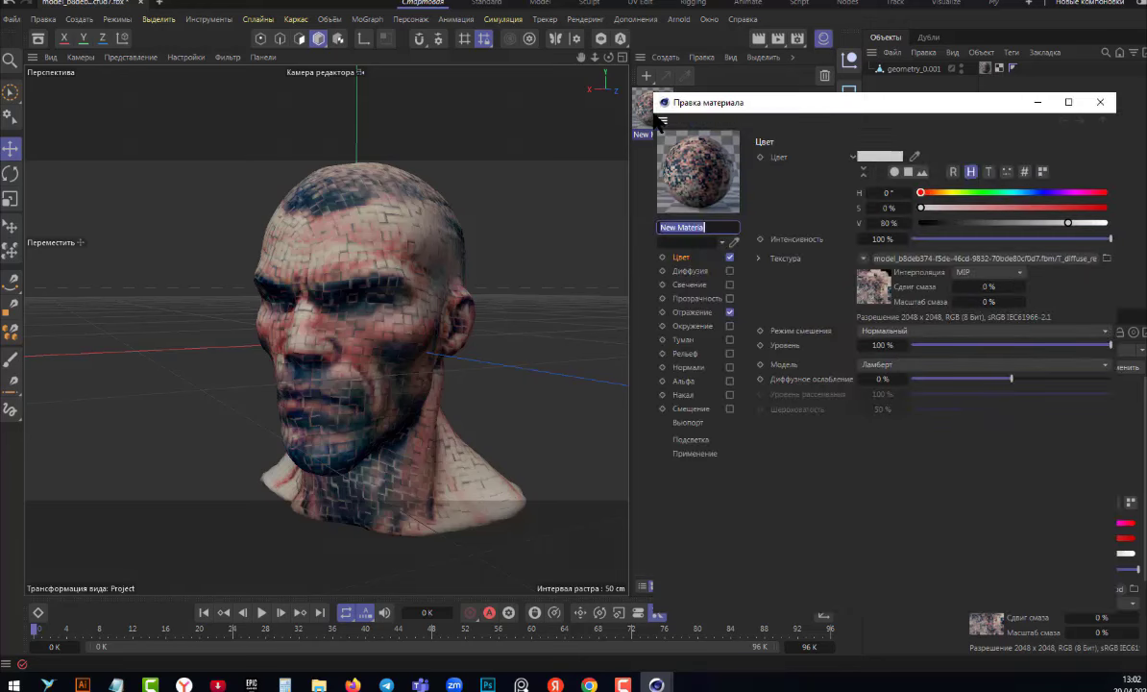
click(686, 421)
click(965, 171)
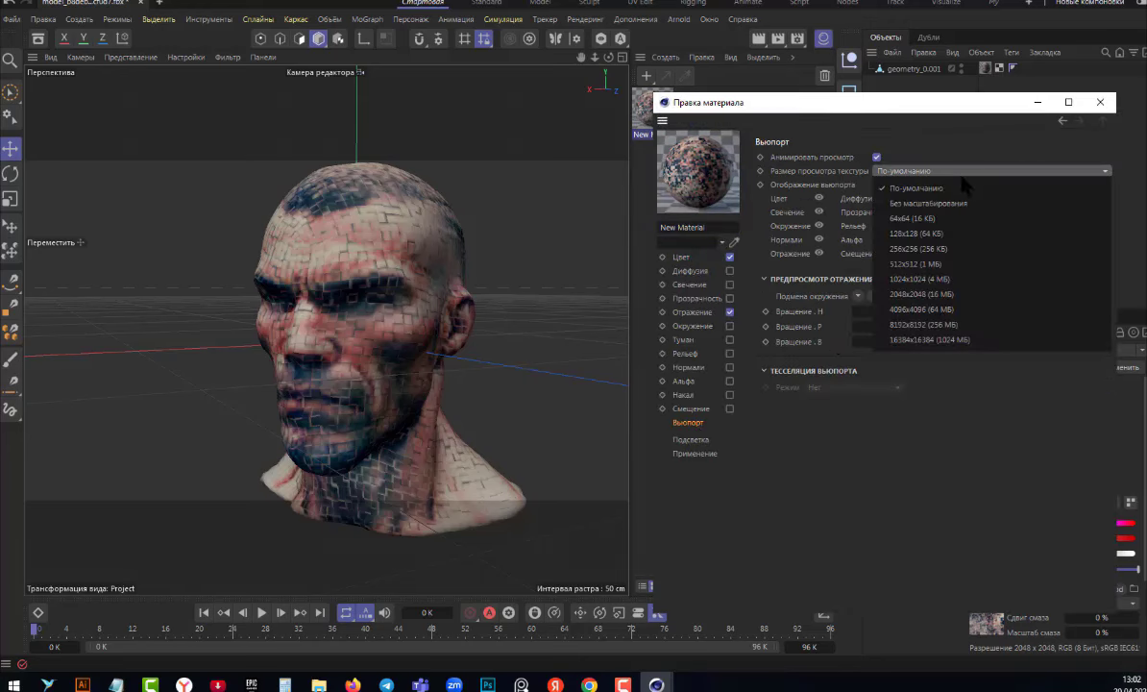
click(951, 202)
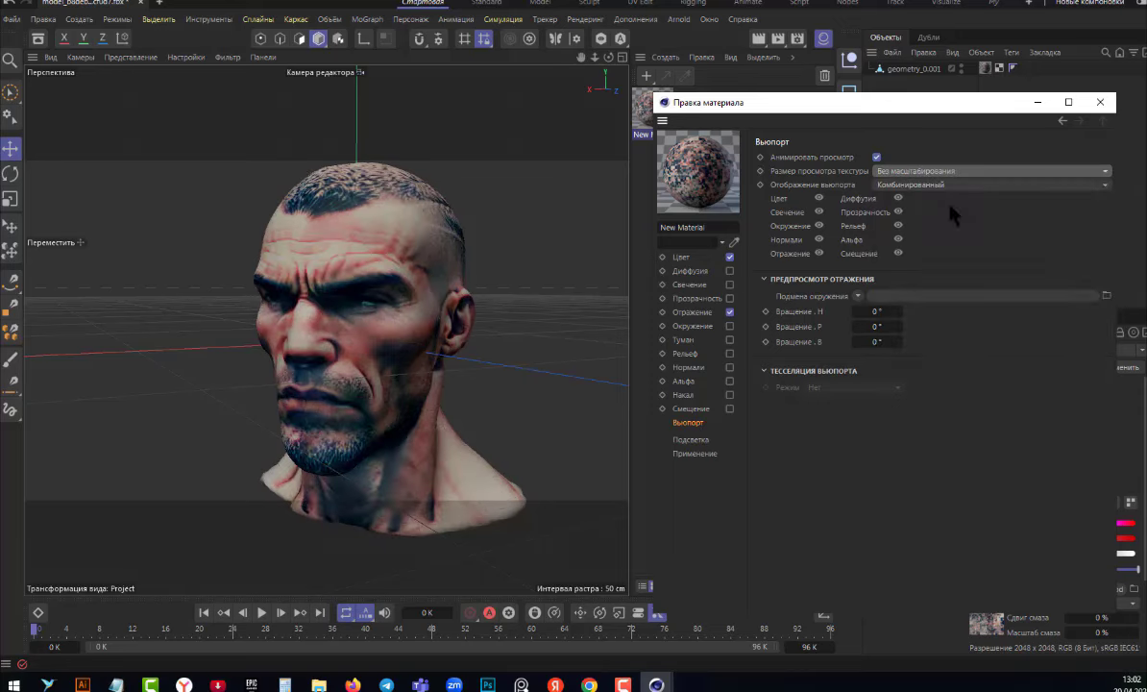
click(1100, 101)
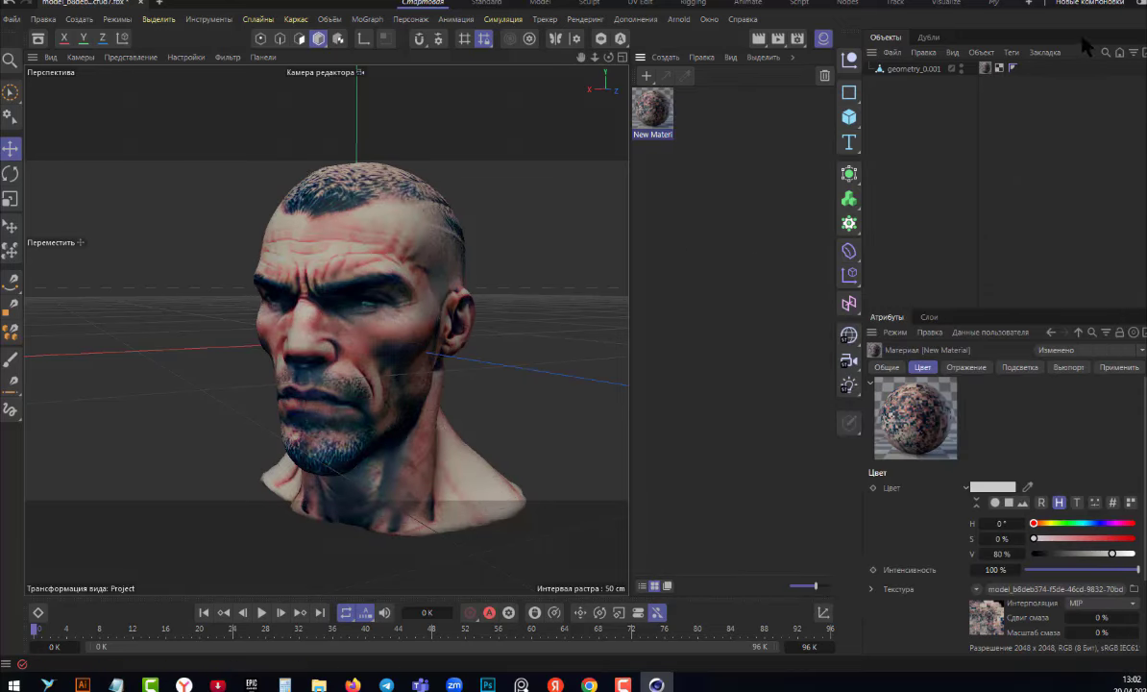
scroll(338, 384, up, 3)
scroll(378, 410, down, 3)
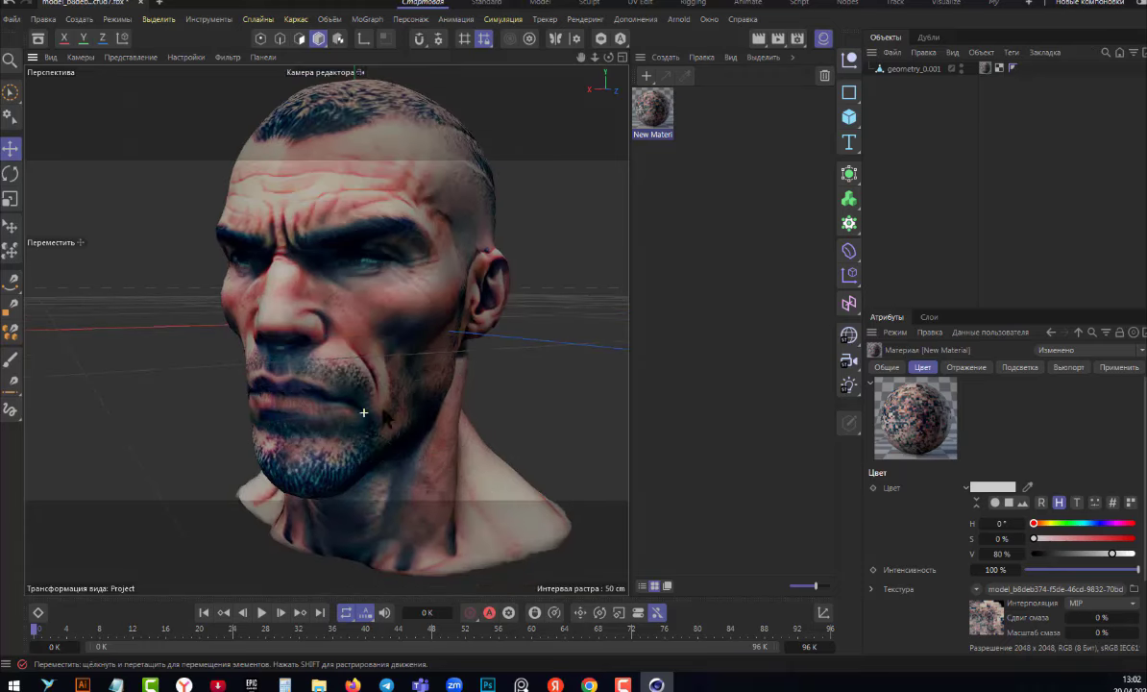
drag(612, 59, 538, 63)
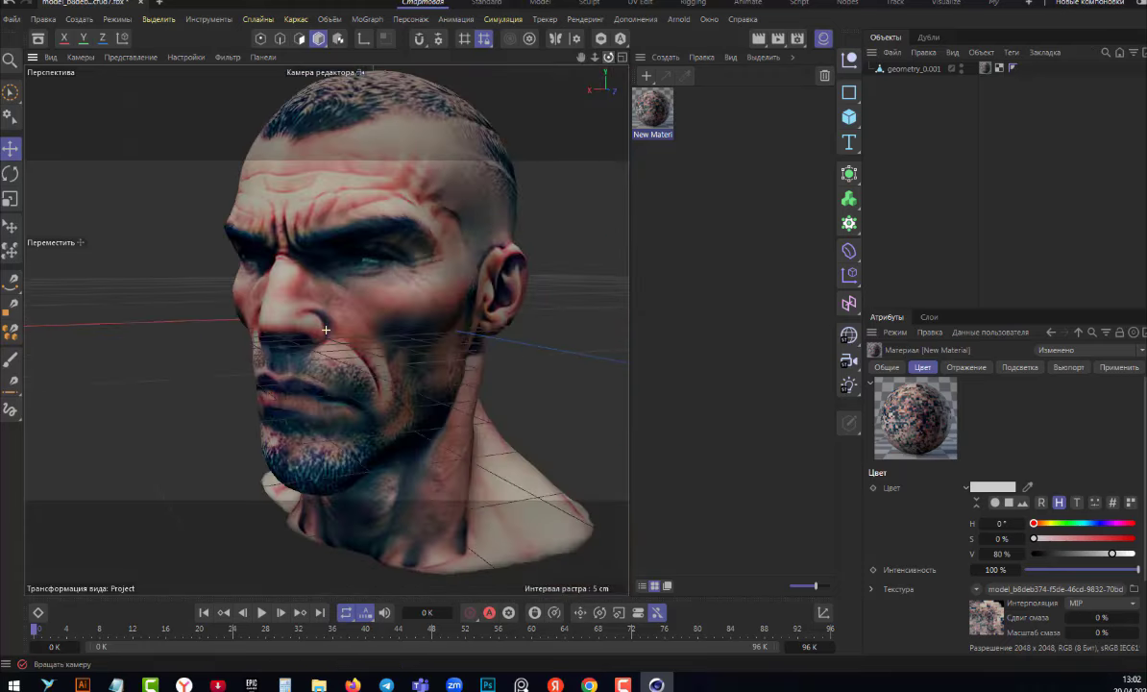
drag(538, 63, 463, 190)
scroll(463, 190, down, 3)
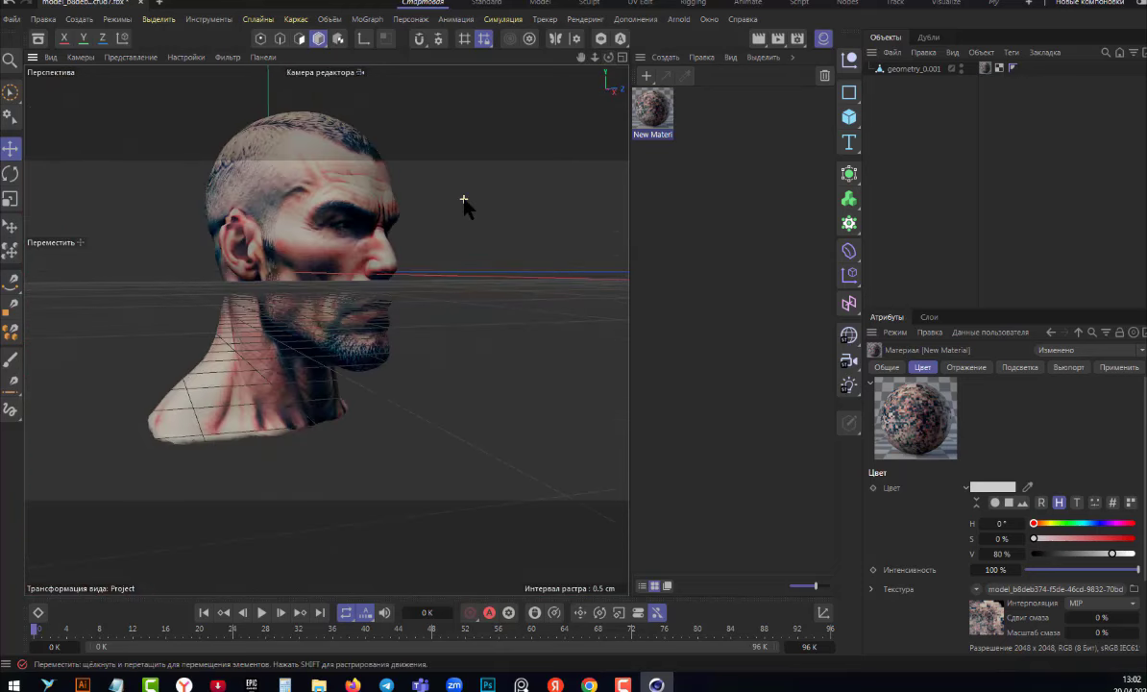
scroll(276, 104, up, 2)
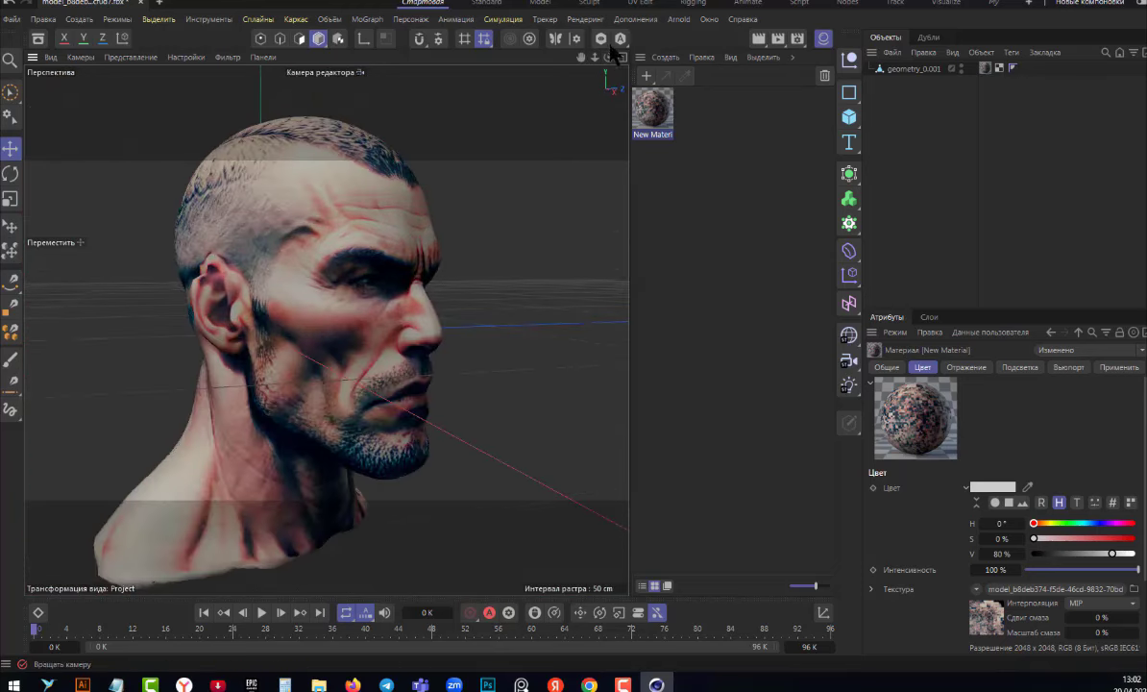
drag(608, 57, 598, 60)
alt+drag(326, 329, 202, 257)
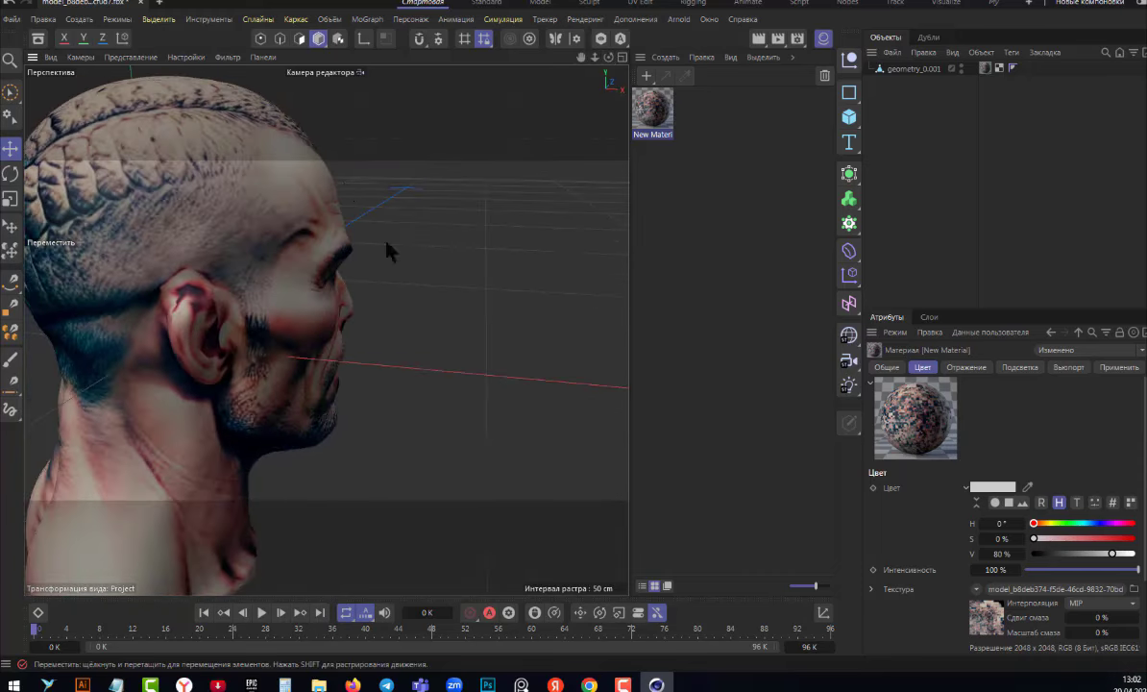
drag(608, 57, 518, 67)
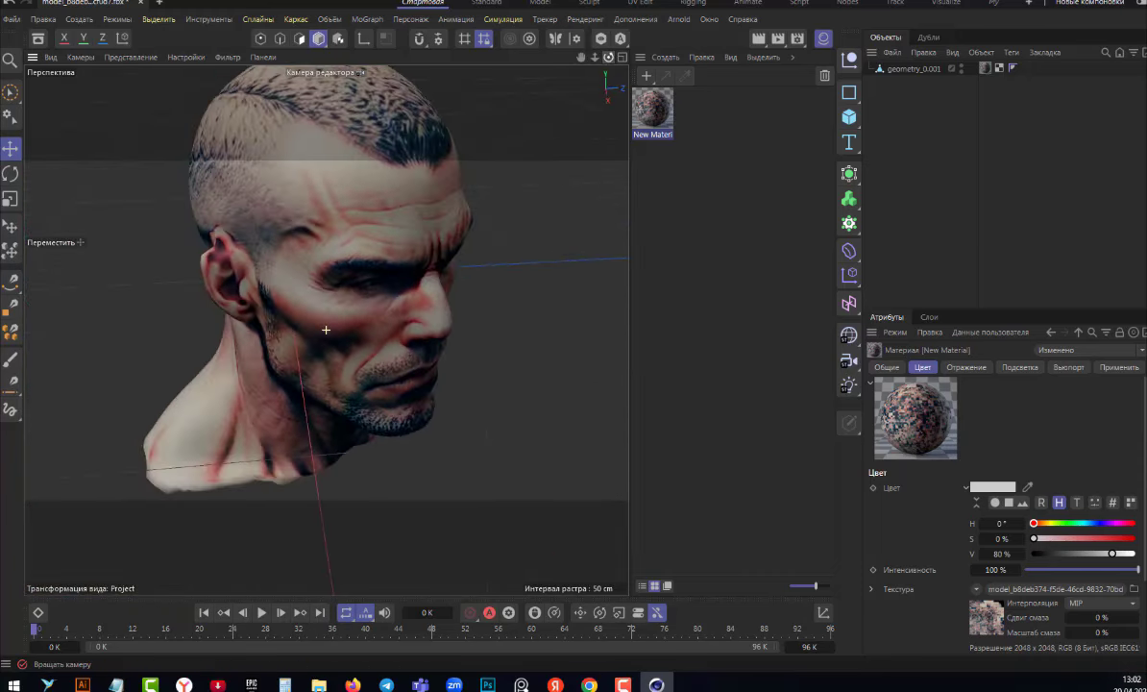
drag(326, 329, 133, 168)
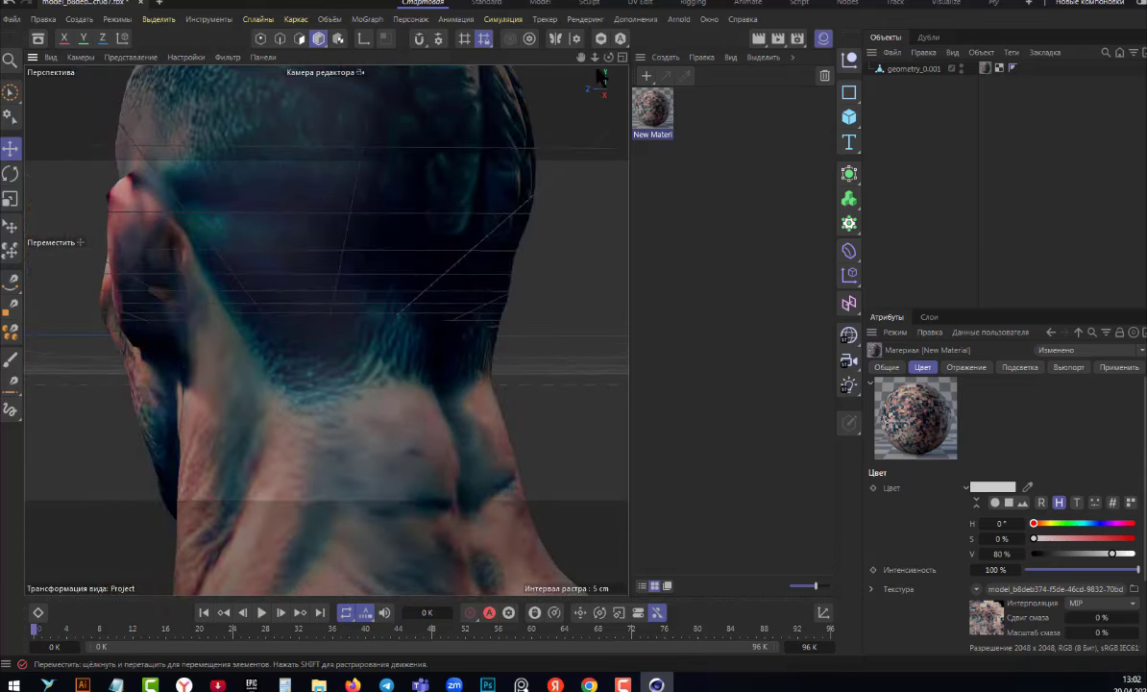
drag(608, 57, 493, 166)
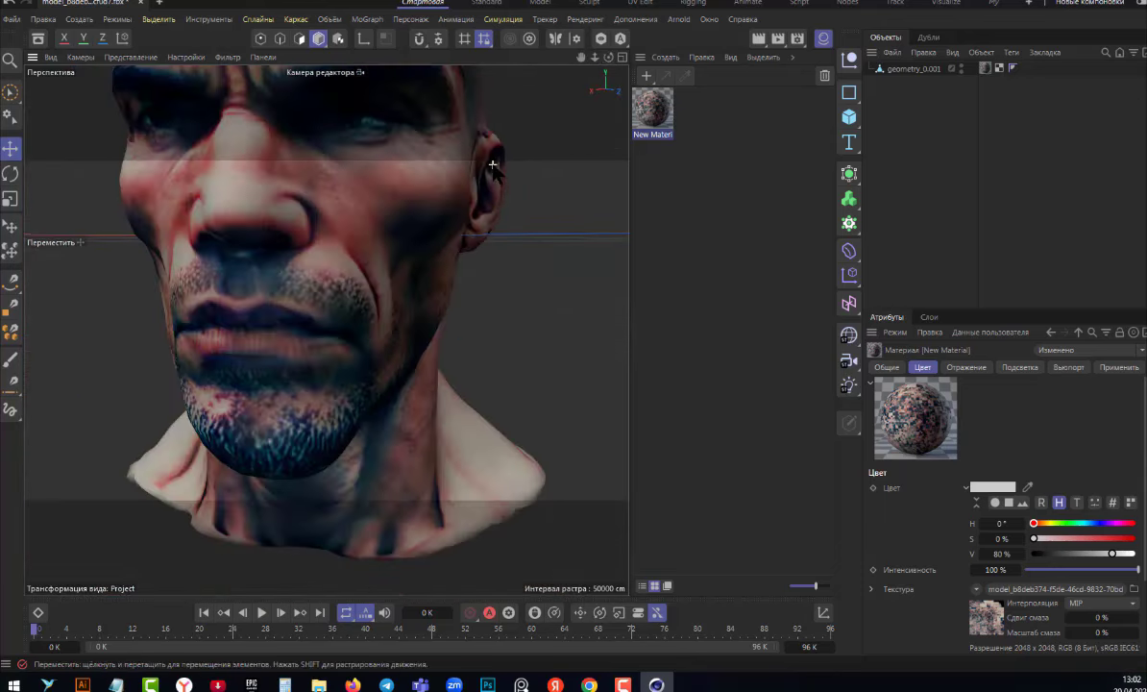
scroll(493, 165, down, 3)
drag(581, 57, 398, 142)
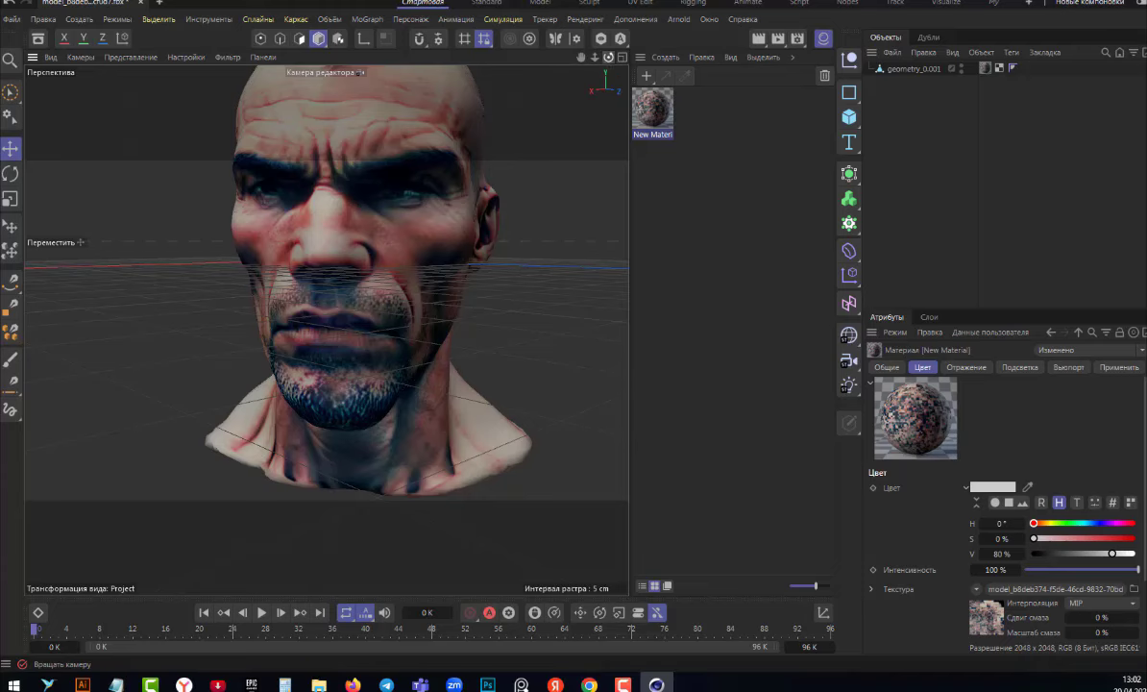
drag(609, 57, 326, 330)
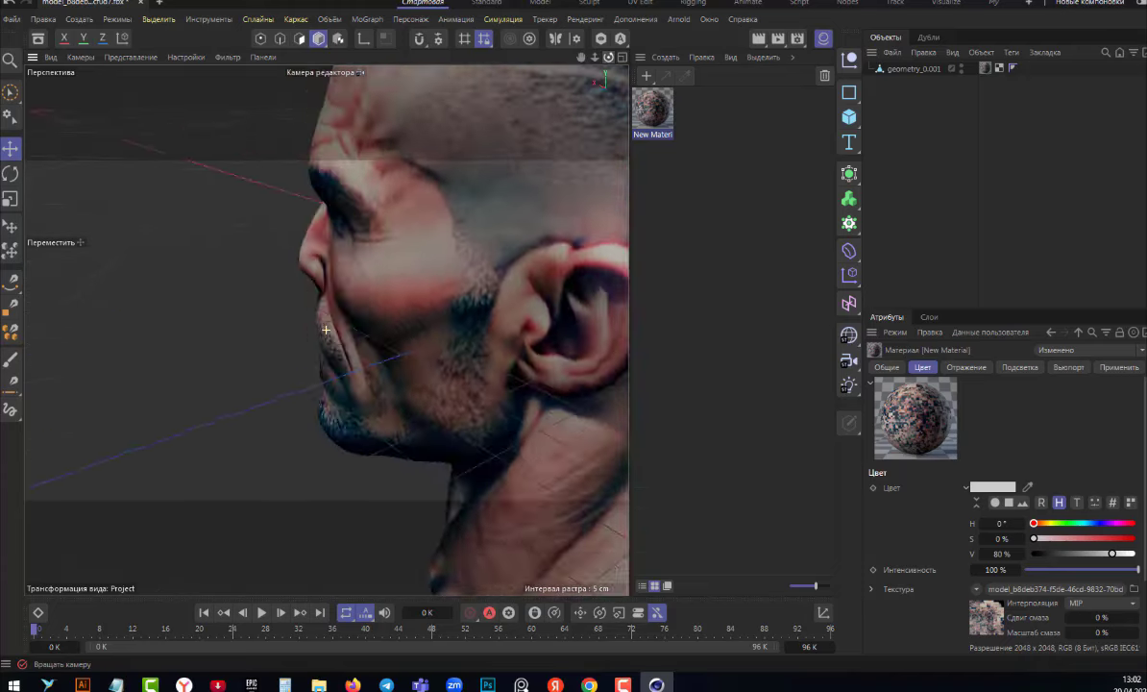
mouse_move(325, 329)
mouse_down()
mouse_move(615, 59)
mouse_move(326, 330)
mouse_up()
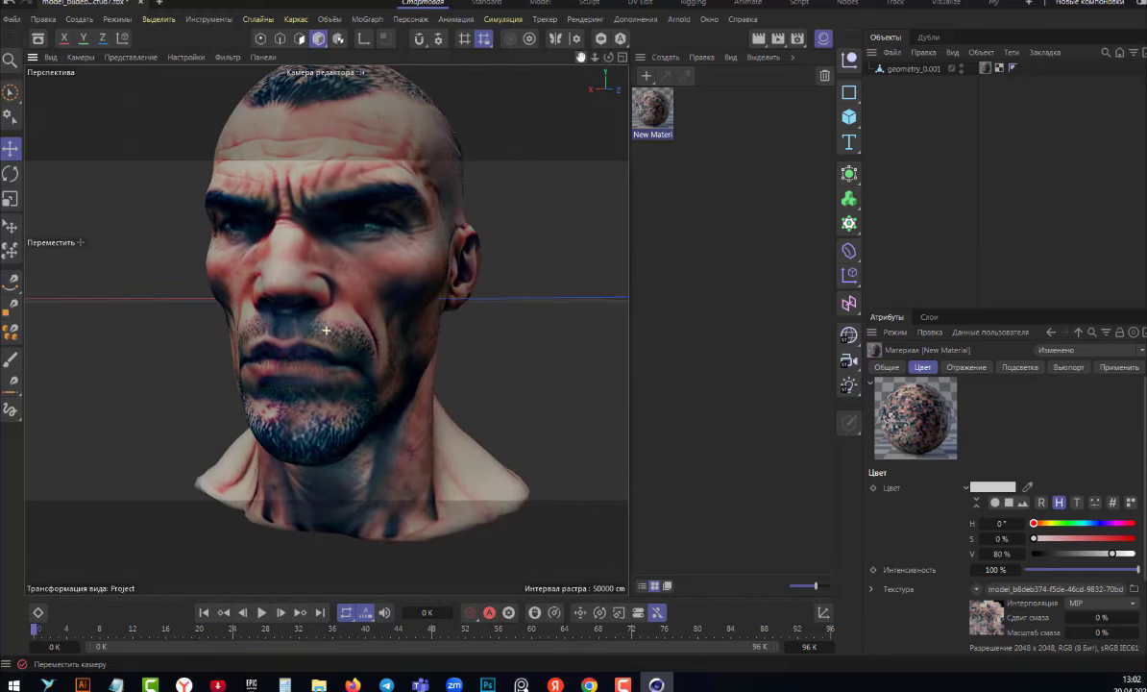
drag(607, 60, 524, 168)
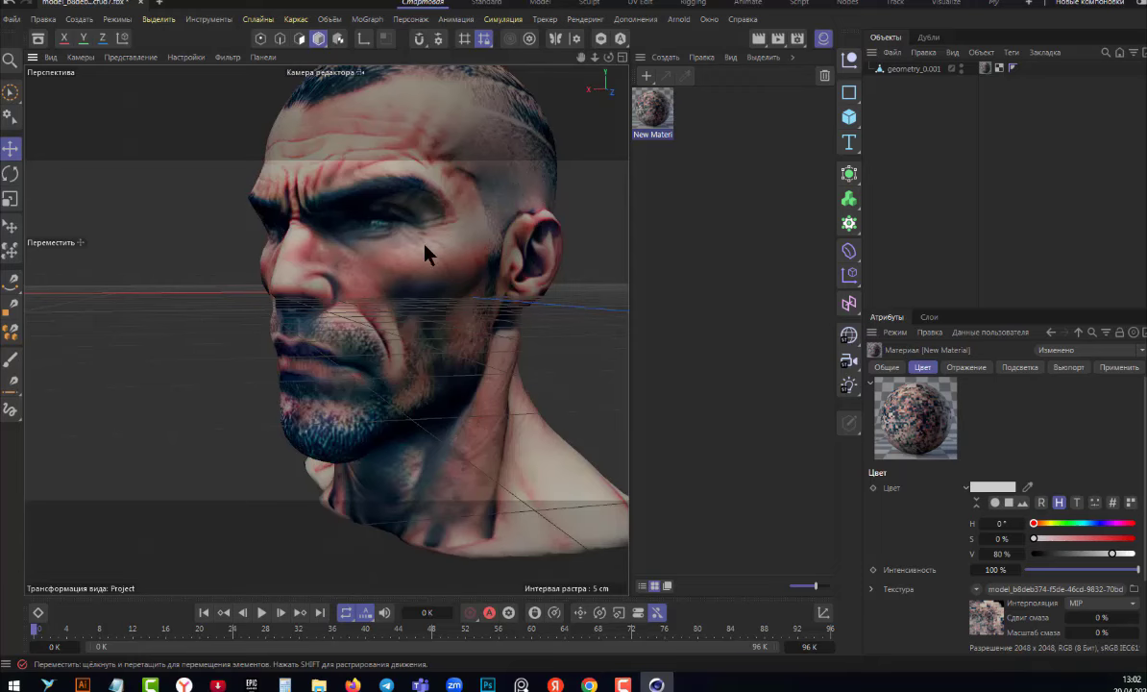
Turn on the Lines wireframe overlay and inspect the head mesh from front and profile.
click(130, 60)
click(131, 110)
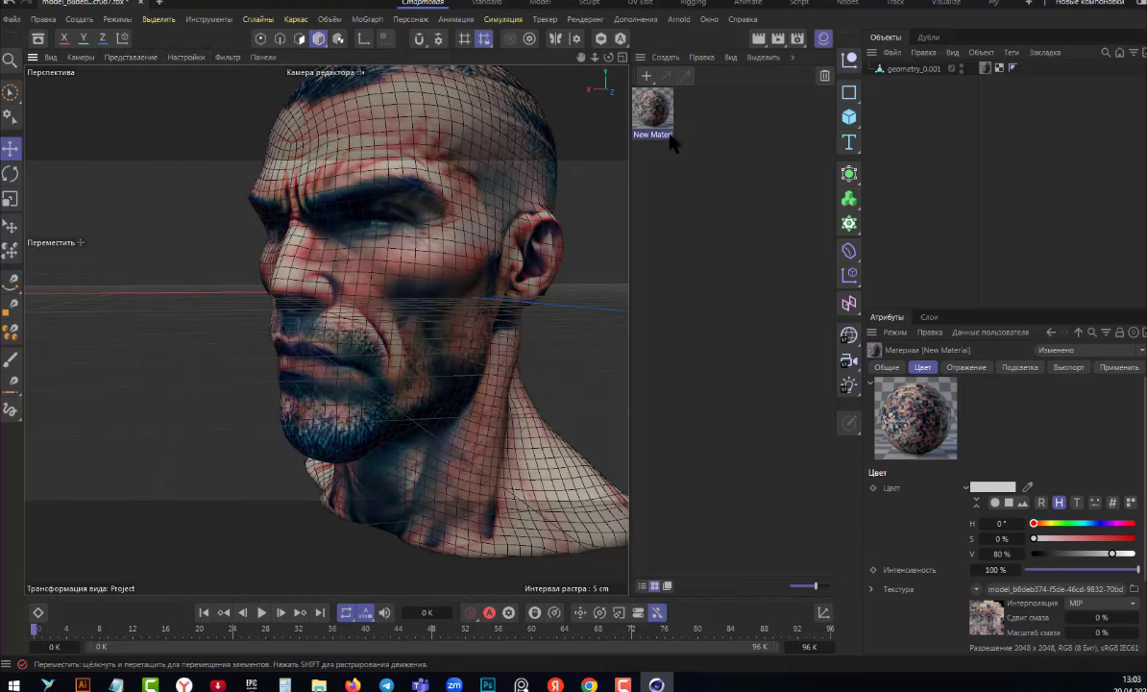
mouse_move(608, 57)
mouse_down()
mouse_move(481, 69)
mouse_move(485, 43)
mouse_up()
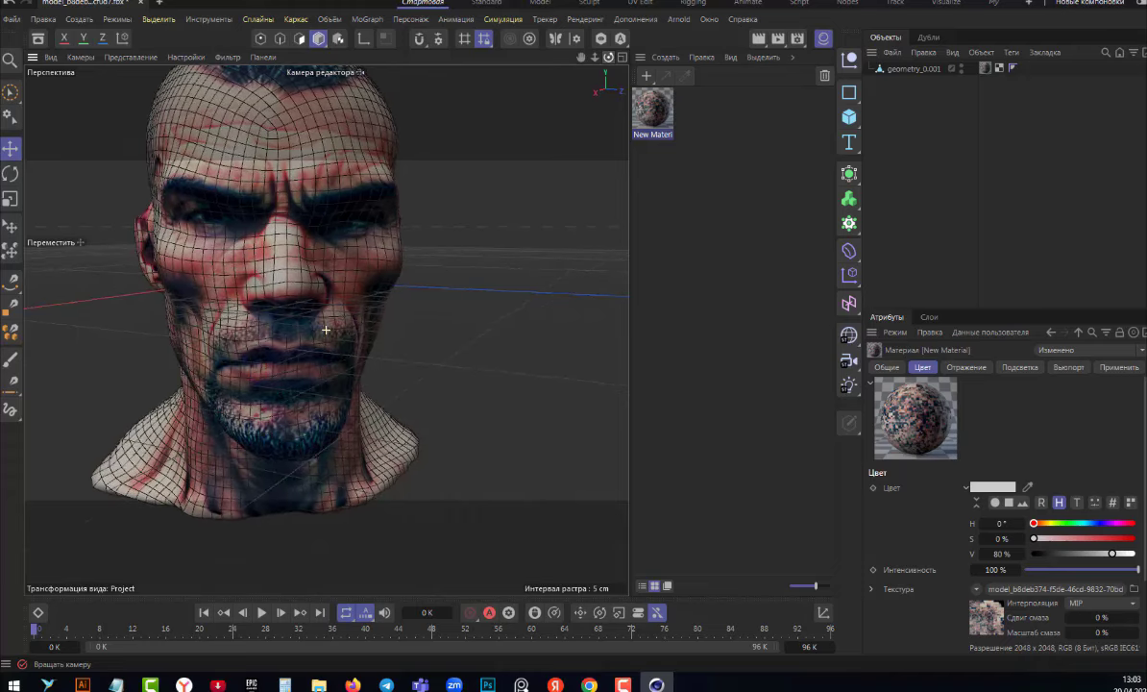
drag(325, 329, 543, 154)
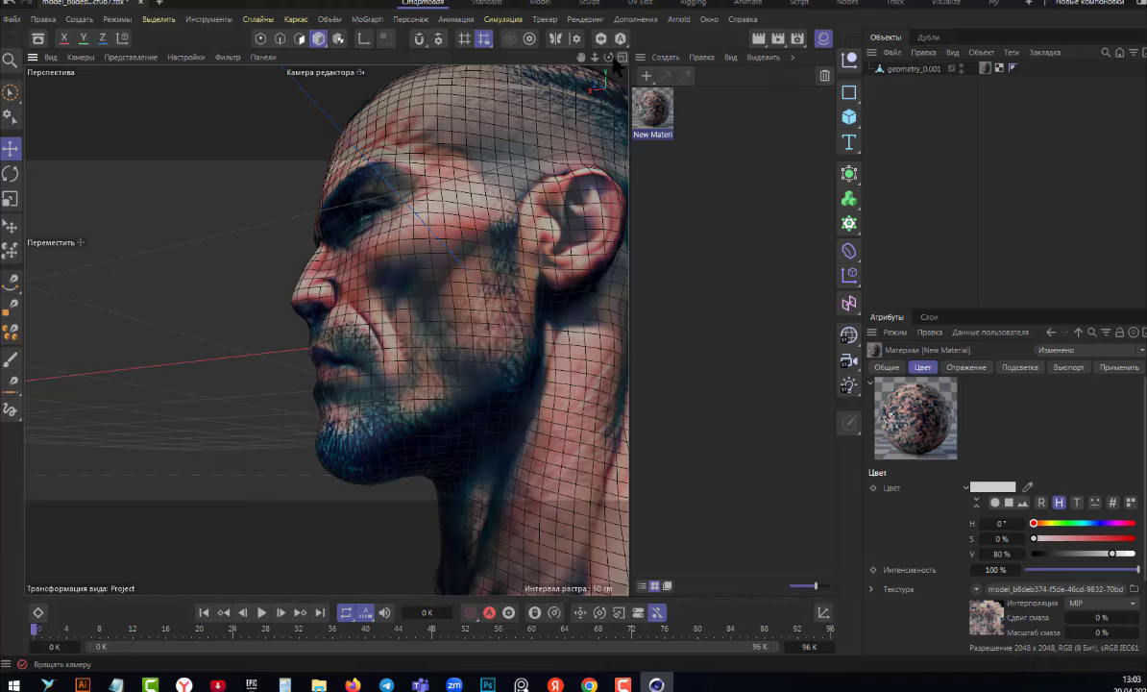
drag(608, 58, 326, 329)
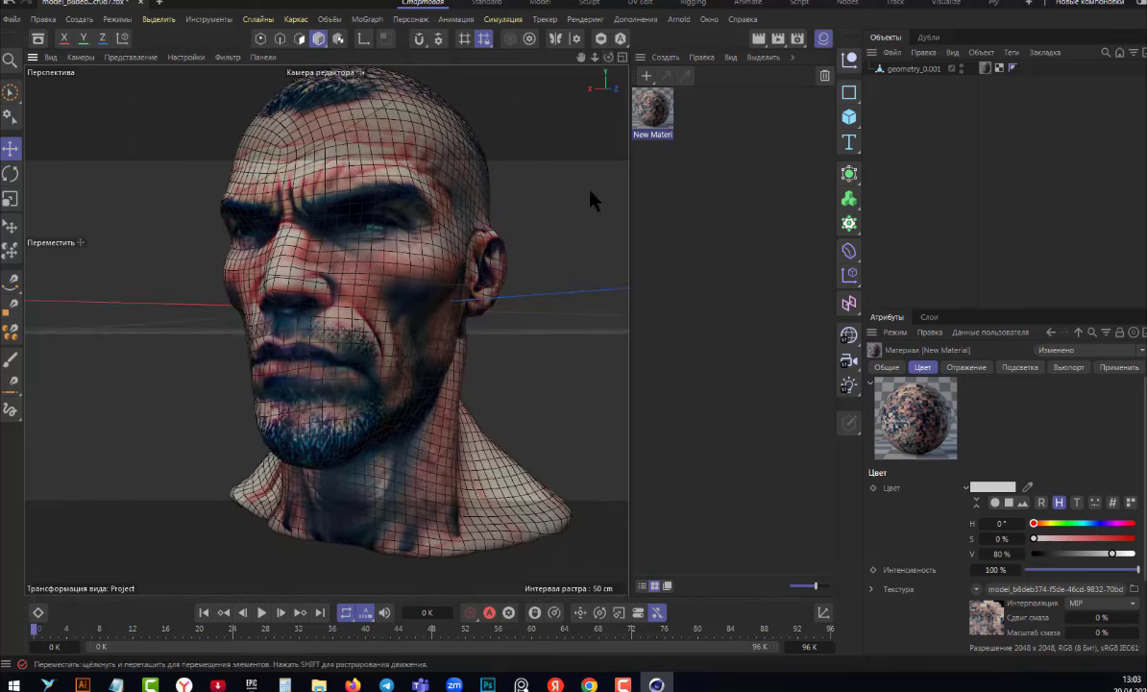
Add a Remesh generator, nest geometry_0.001 under it, and bring up its settings.
click(849, 175)
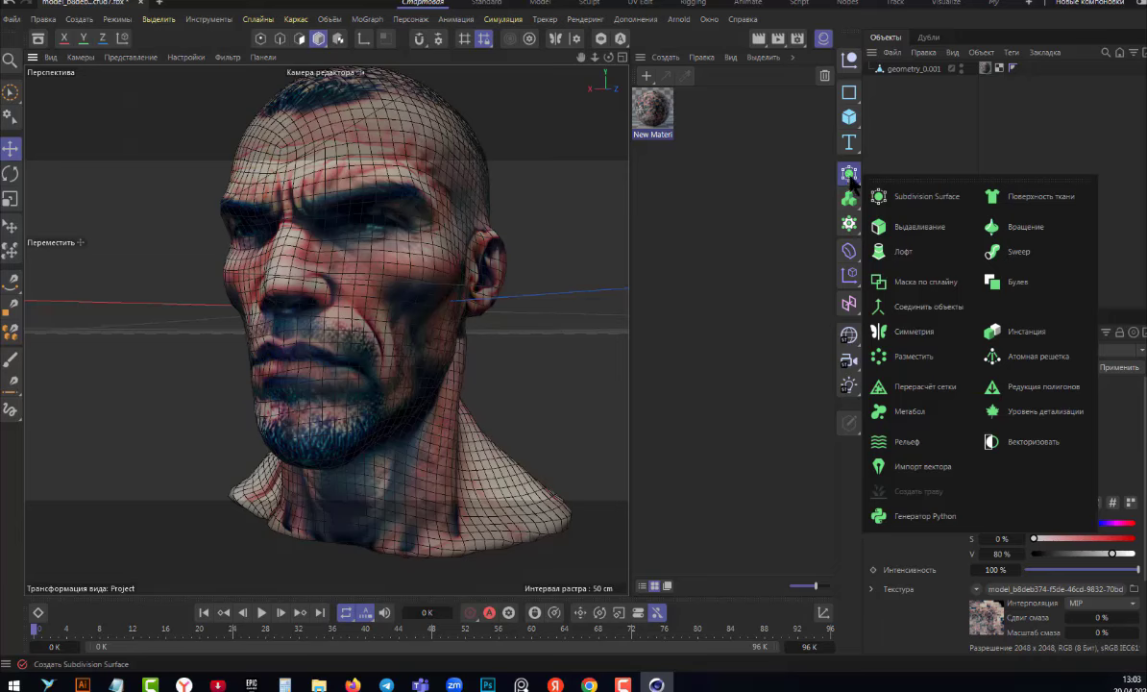
click(908, 385)
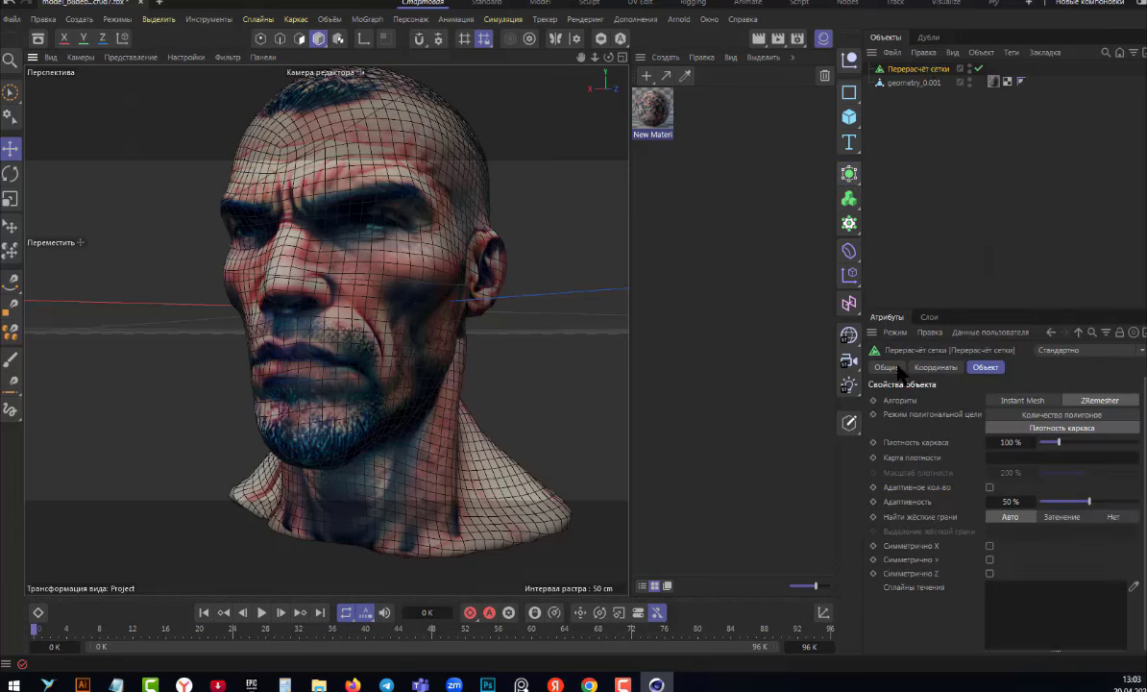
drag(920, 83, 911, 71)
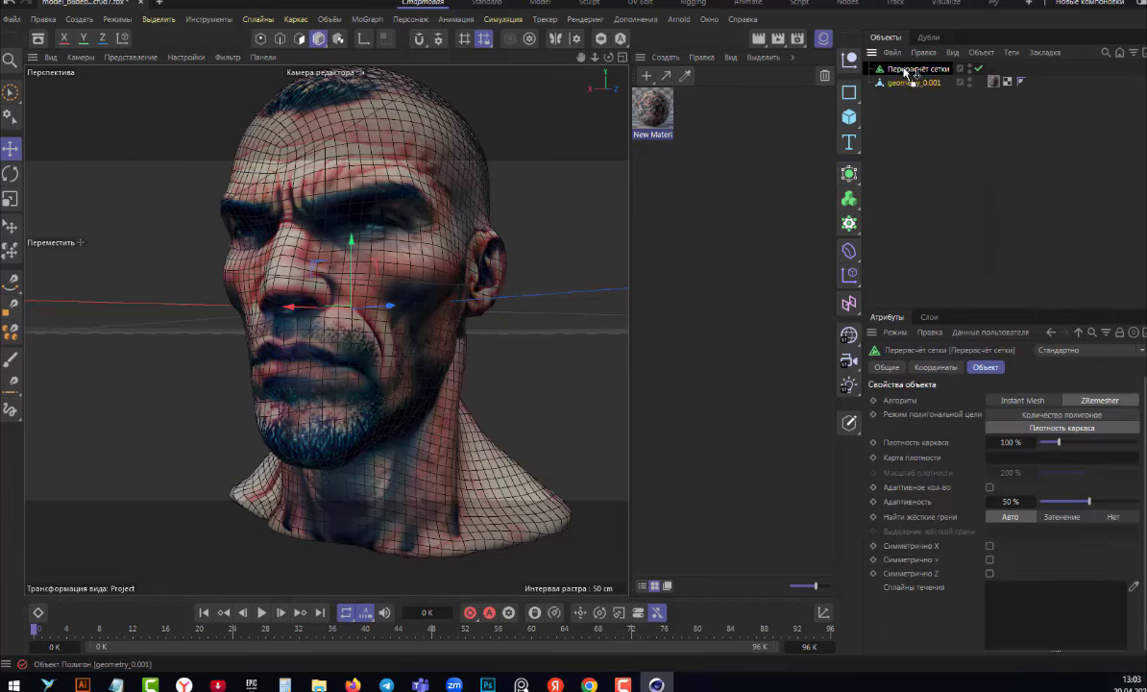
click(914, 71)
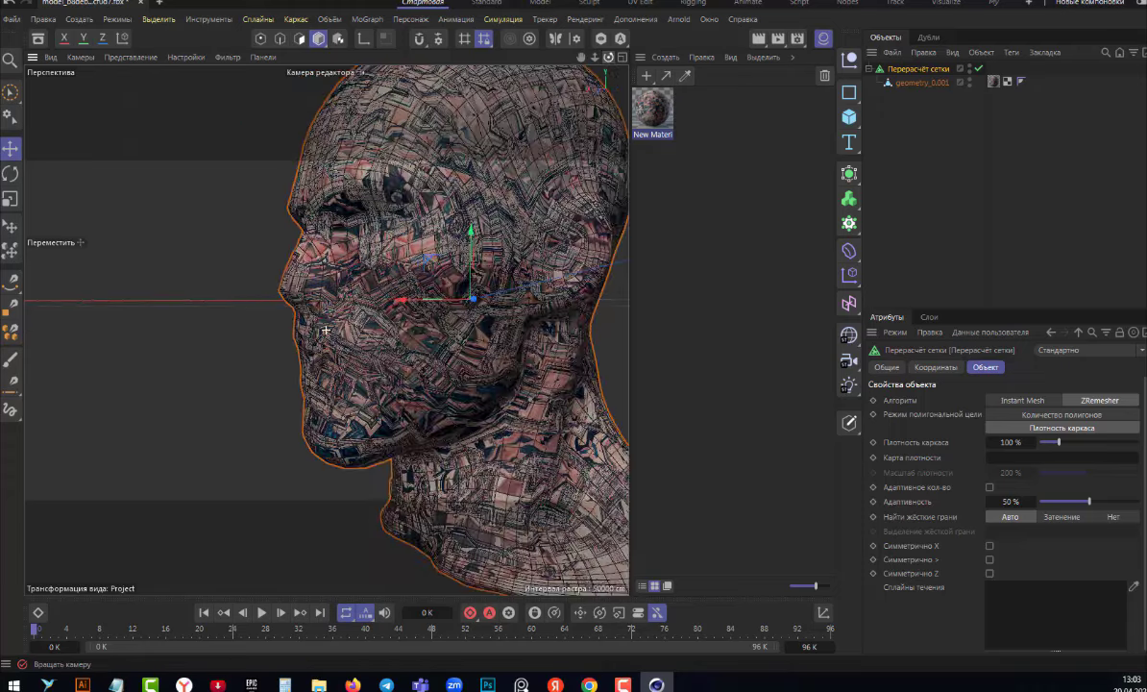
drag(608, 56, 325, 329)
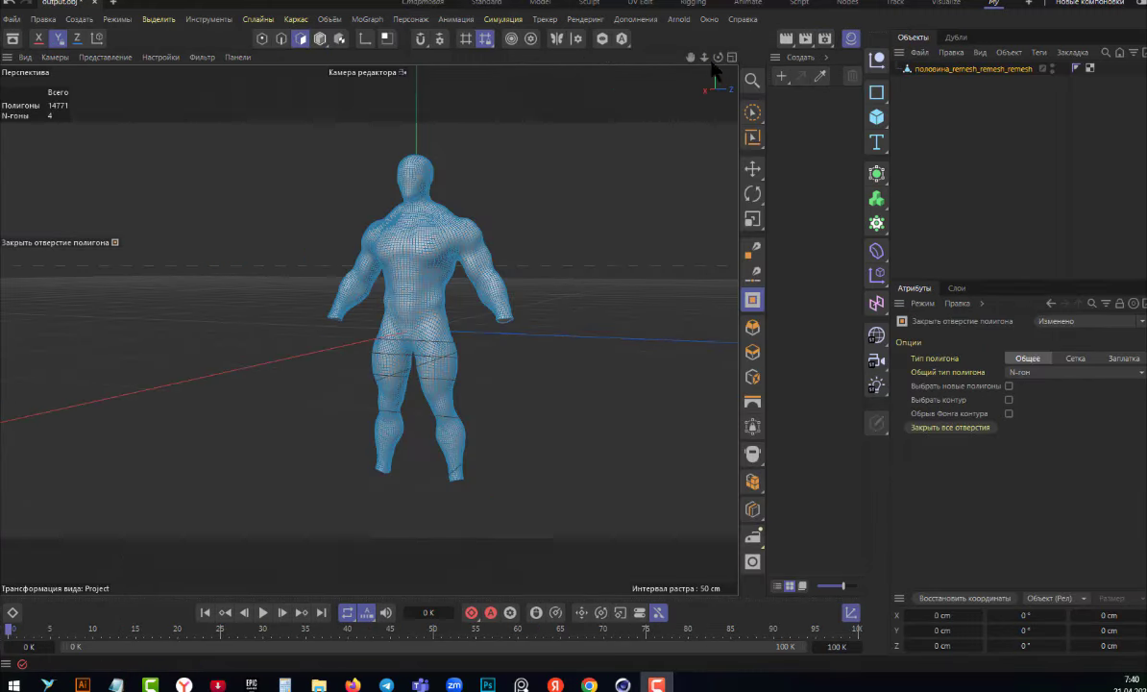
alt+drag(368, 329, 368, 330)
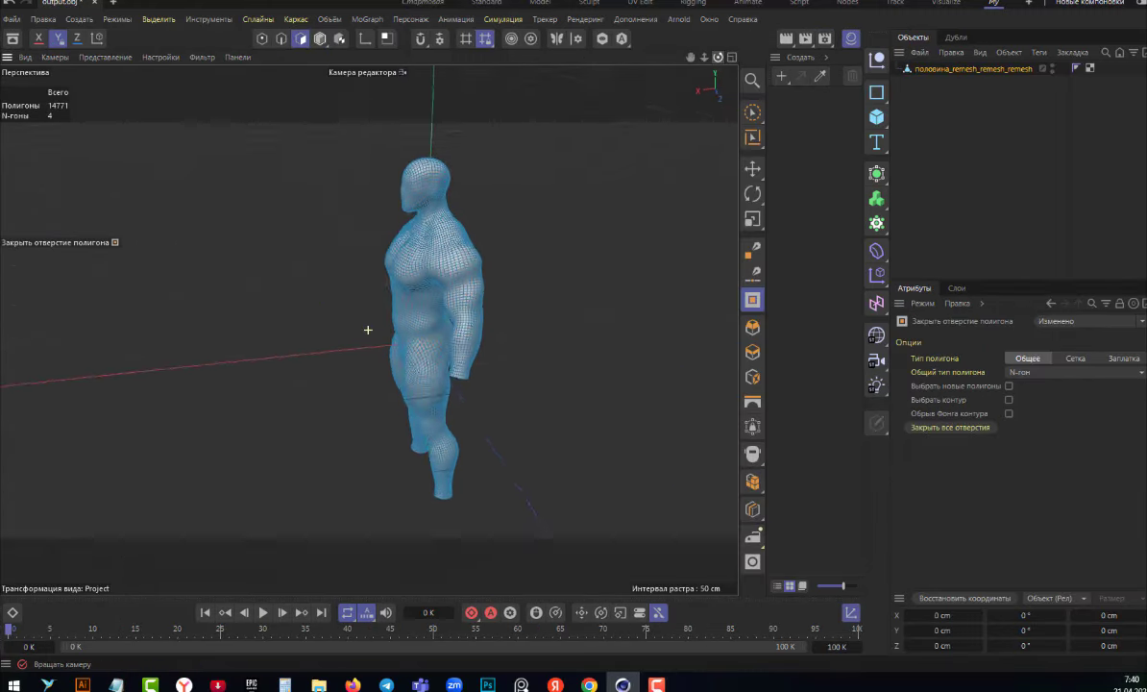
scroll(344, 205, up, 2)
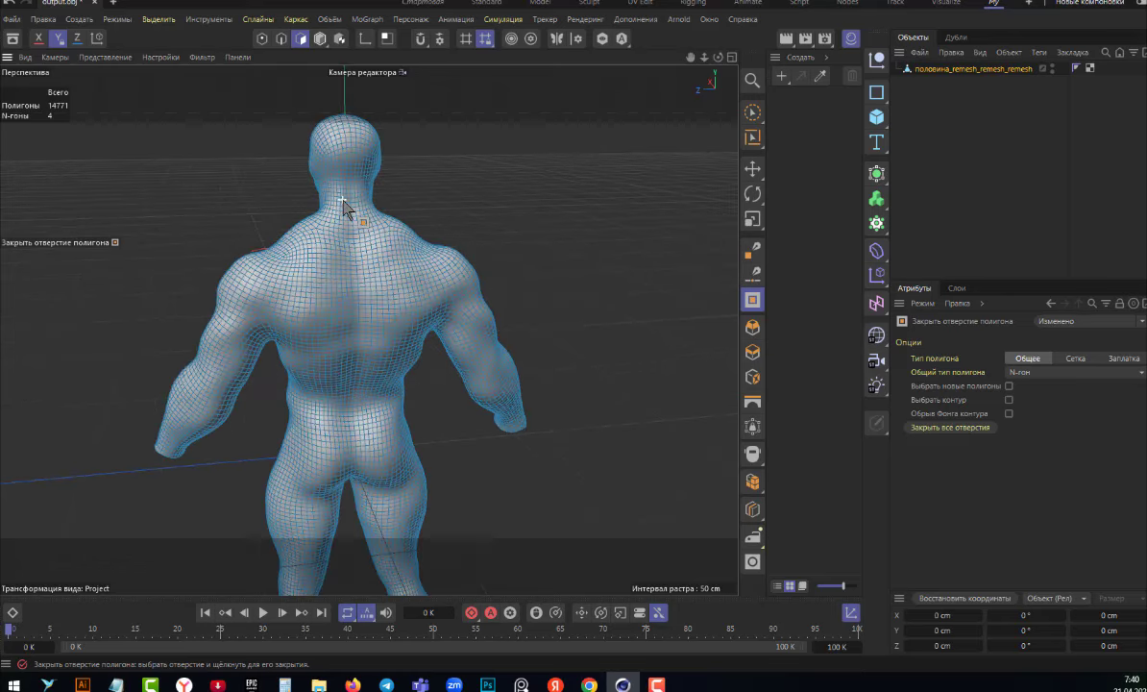
scroll(344, 205, up, 4)
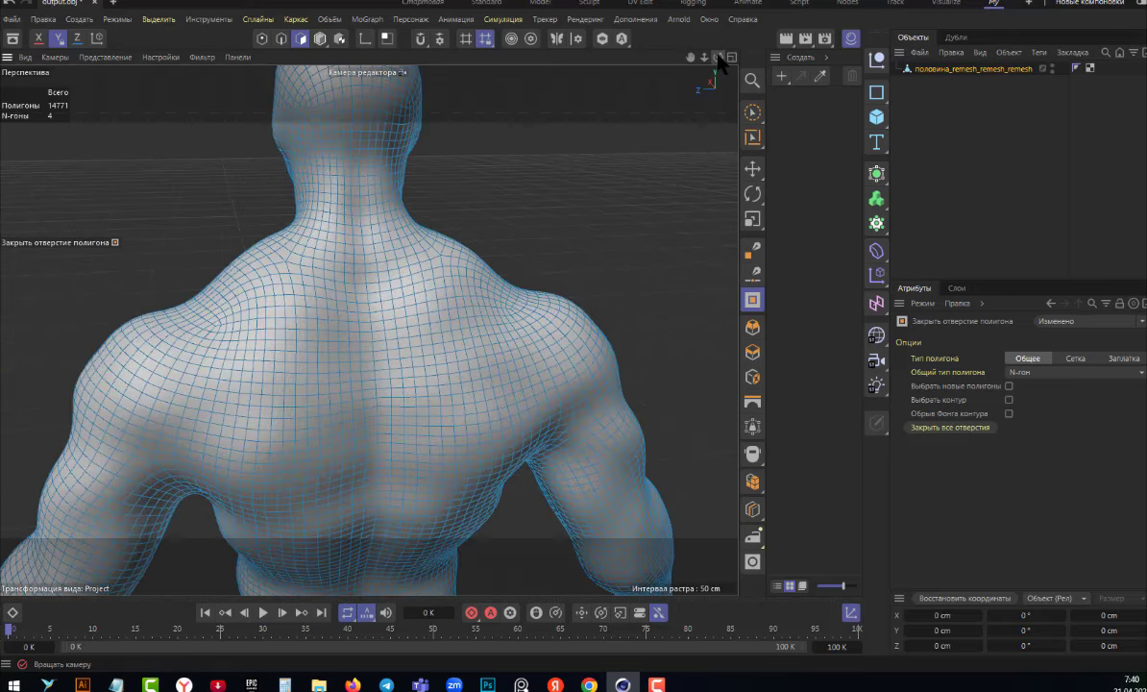
mouse_move(704, 57)
mouse_down()
mouse_move(672, 58)
mouse_move(400, 280)
mouse_move(374, 261)
mouse_up()
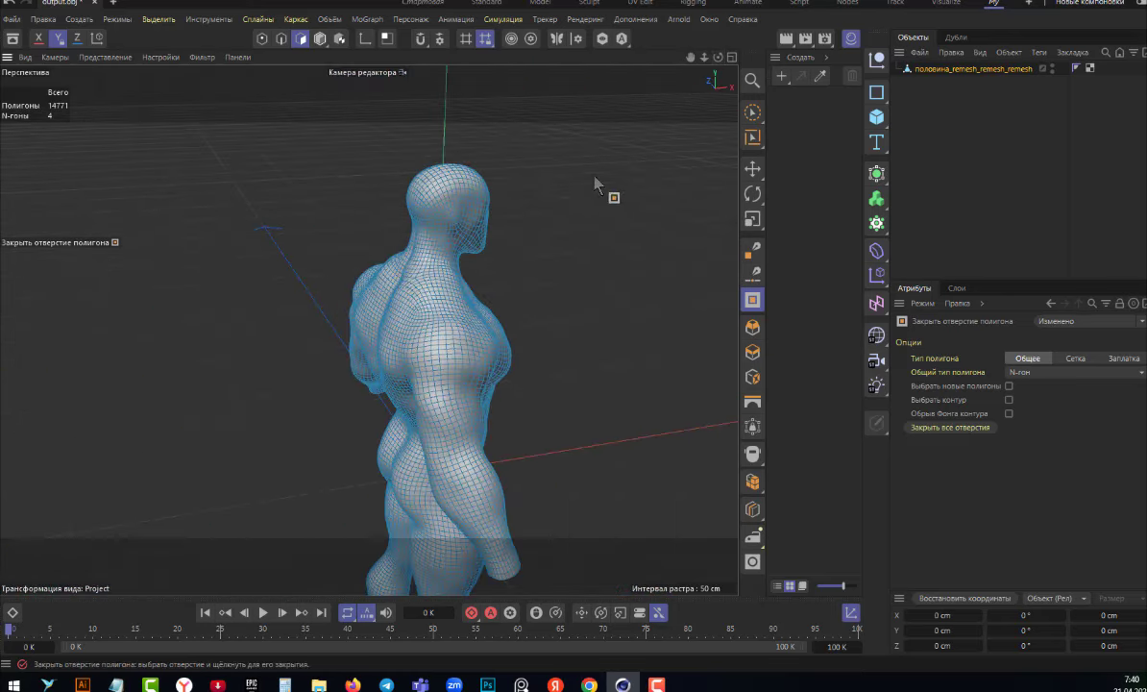
drag(717, 57, 499, 200)
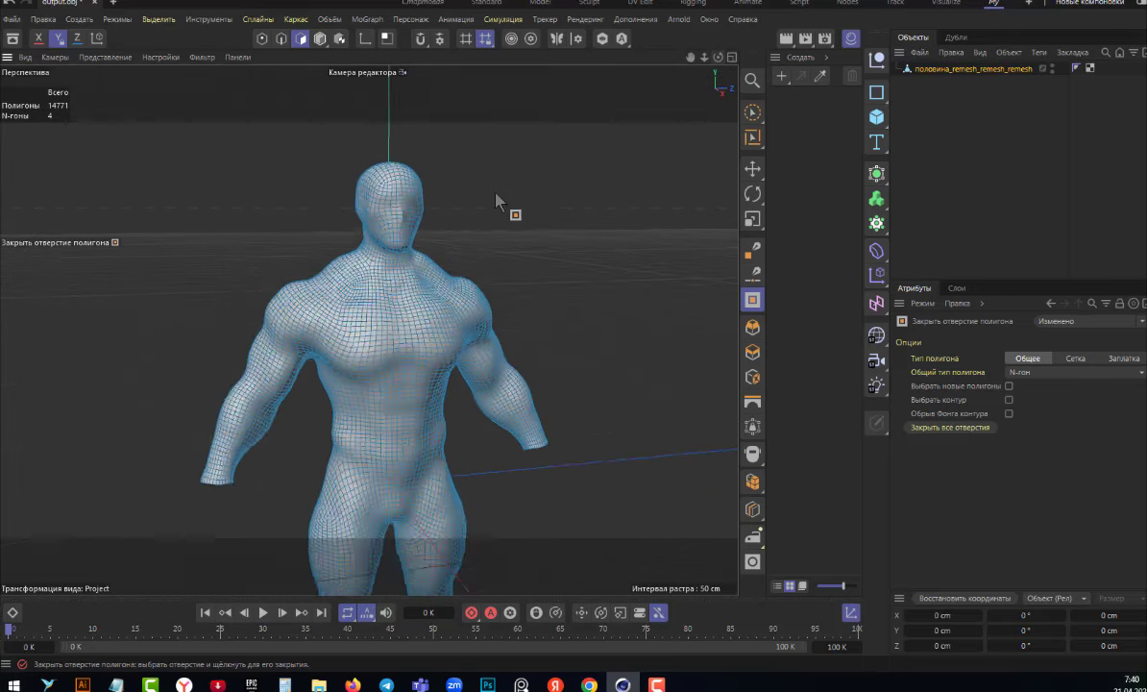
scroll(413, 415, up, 3)
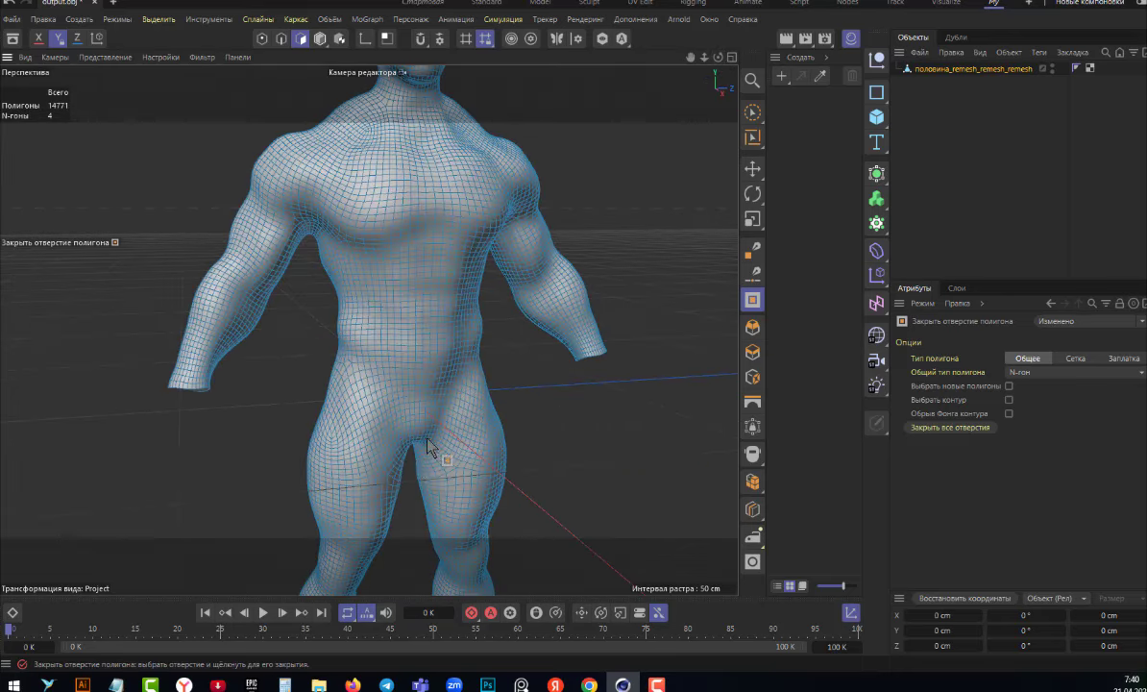
scroll(428, 447, down, 3)
mouse_move(717, 57)
mouse_down()
mouse_move(368, 330)
mouse_move(413, 279)
mouse_up()
scroll(423, 256, down, 3)
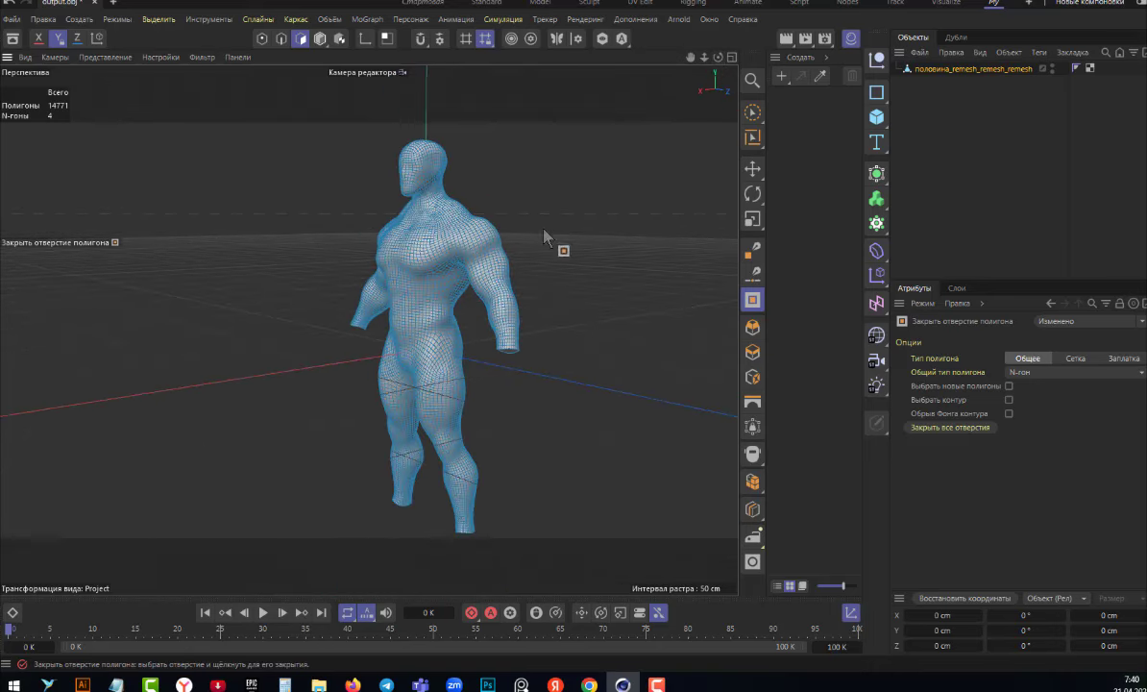
drag(718, 57, 367, 330)
scroll(480, 364, up, 2)
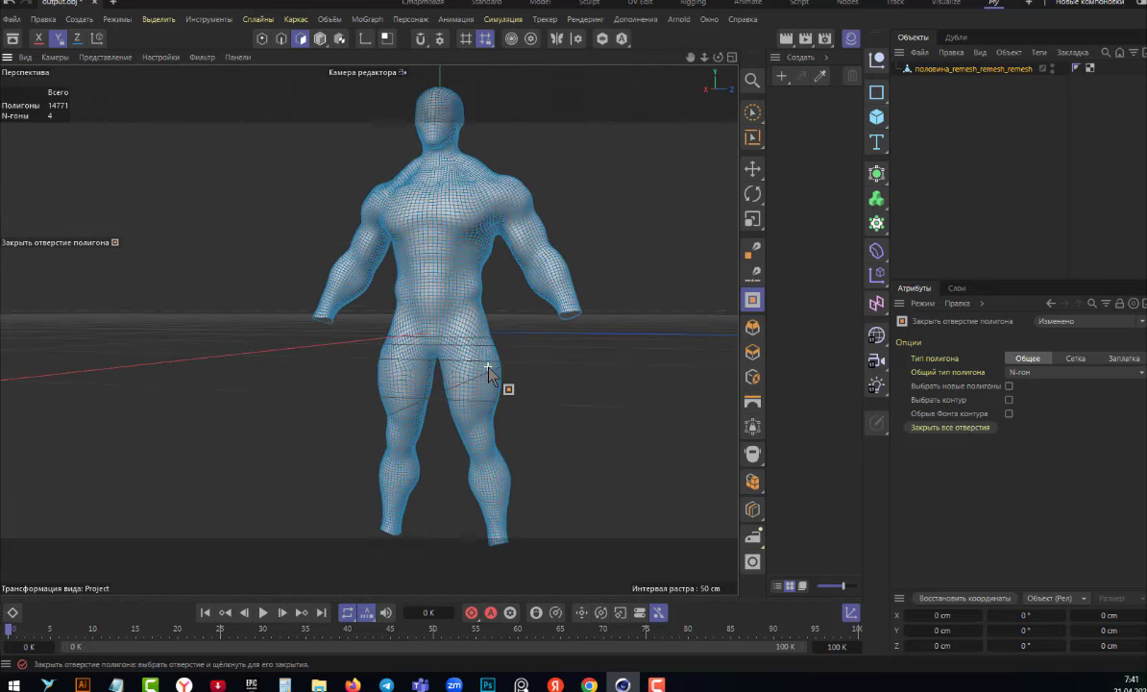
scroll(488, 368, down, 1)
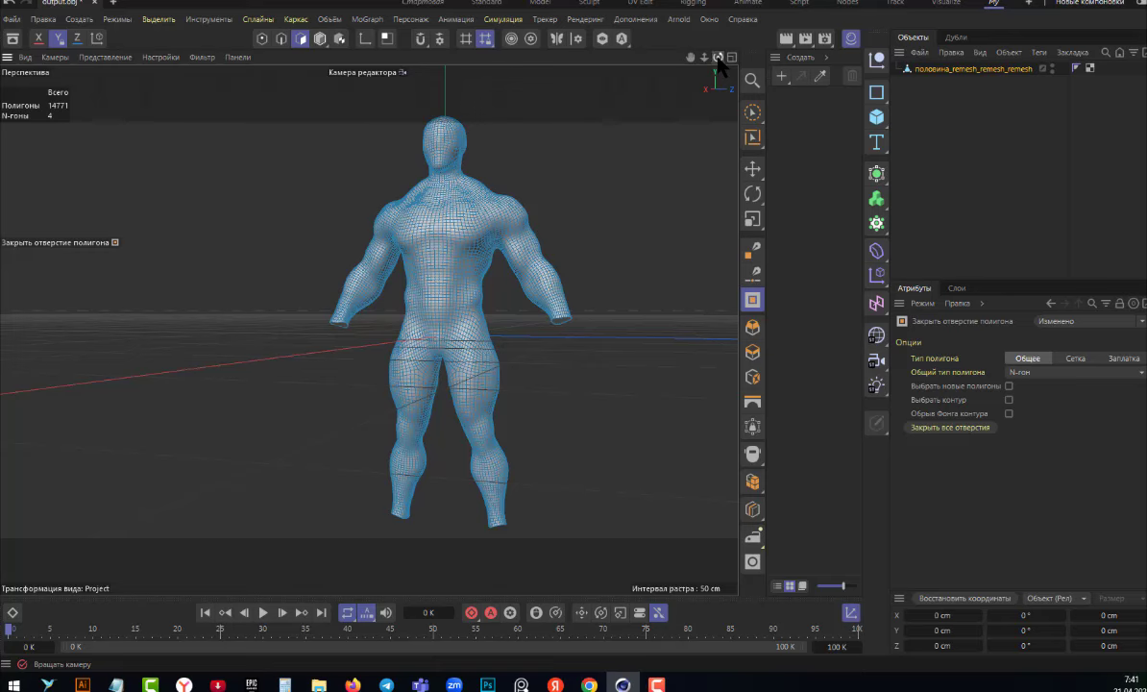
drag(718, 59, 368, 330)
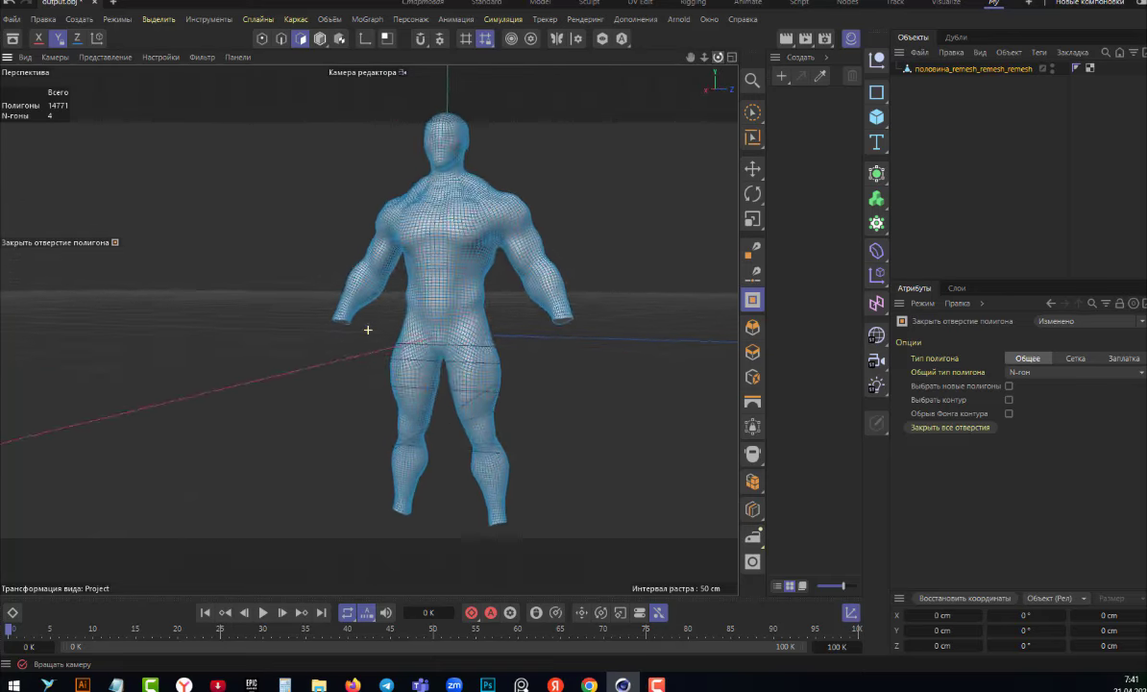
drag(368, 330, 567, 286)
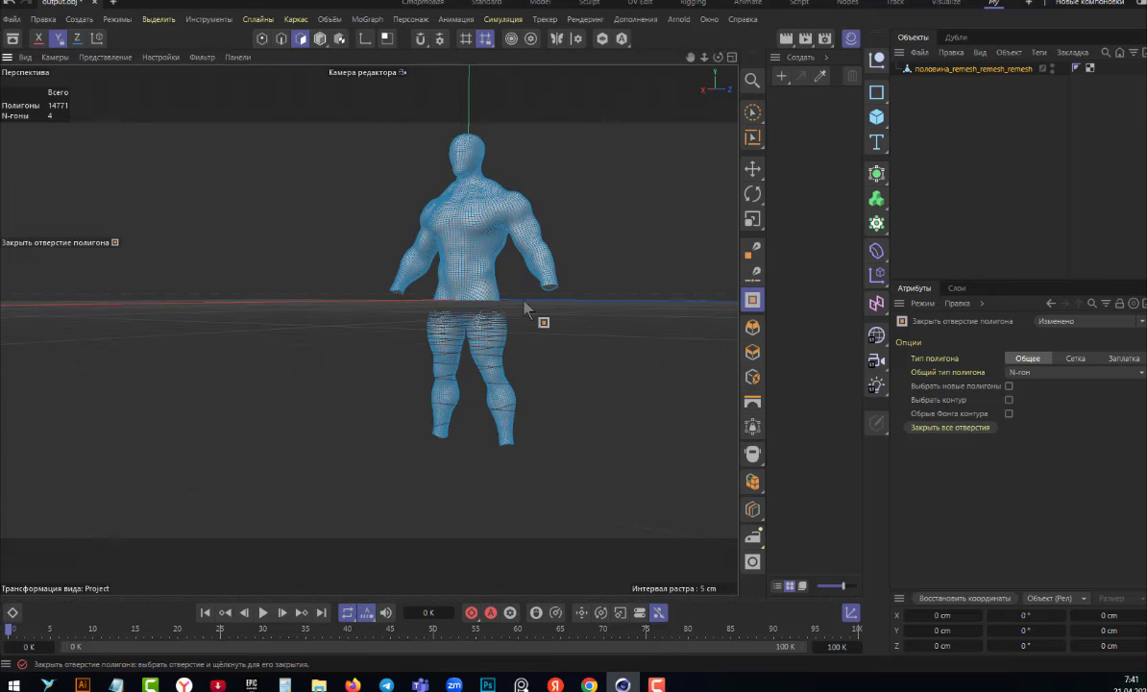
drag(718, 57, 368, 329)
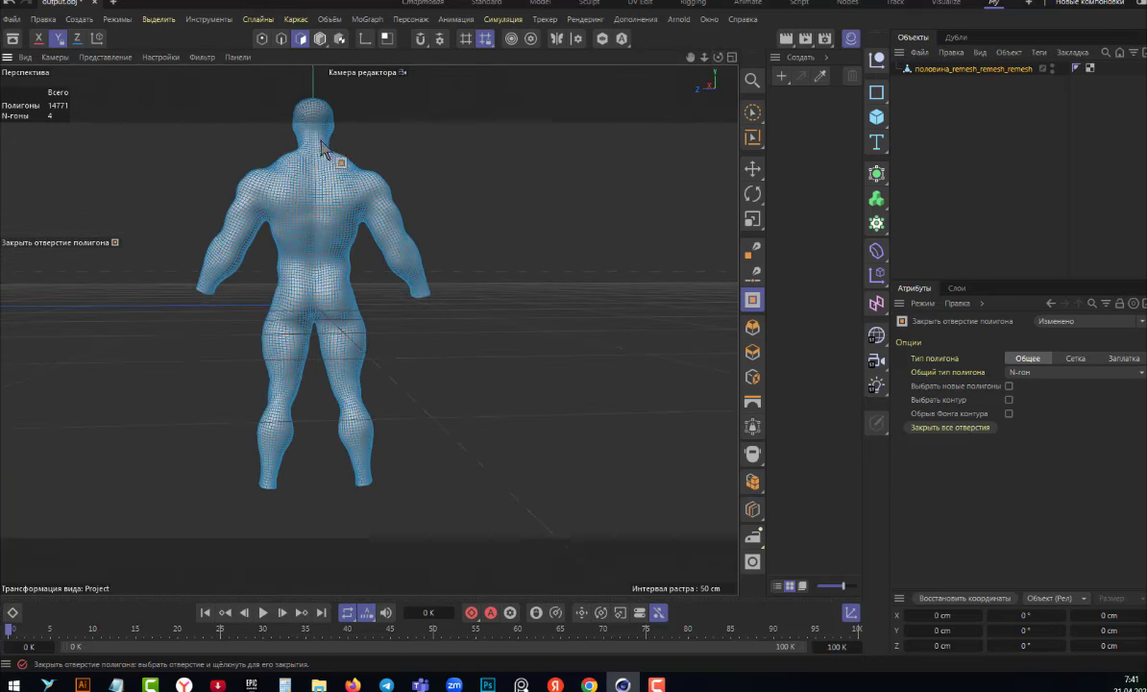
mouse_move(717, 57)
mouse_down()
mouse_move(368, 329)
mouse_move(399, 199)
mouse_up()
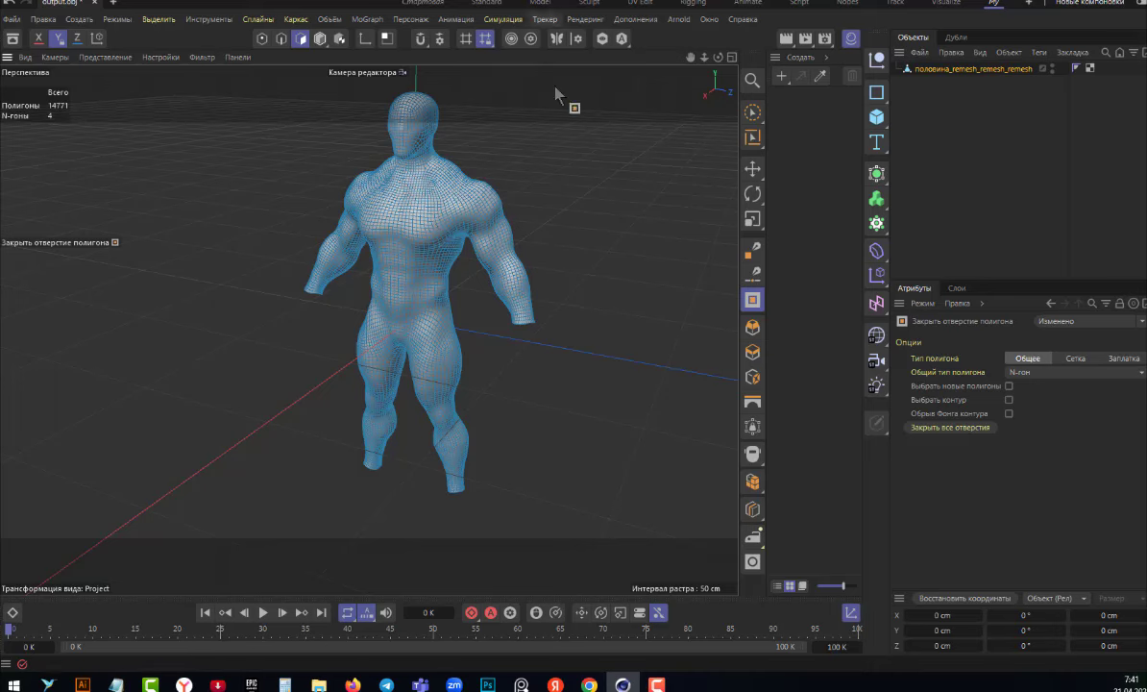
mouse_move(718, 56)
mouse_down()
mouse_move(368, 330)
mouse_move(409, 276)
mouse_up()
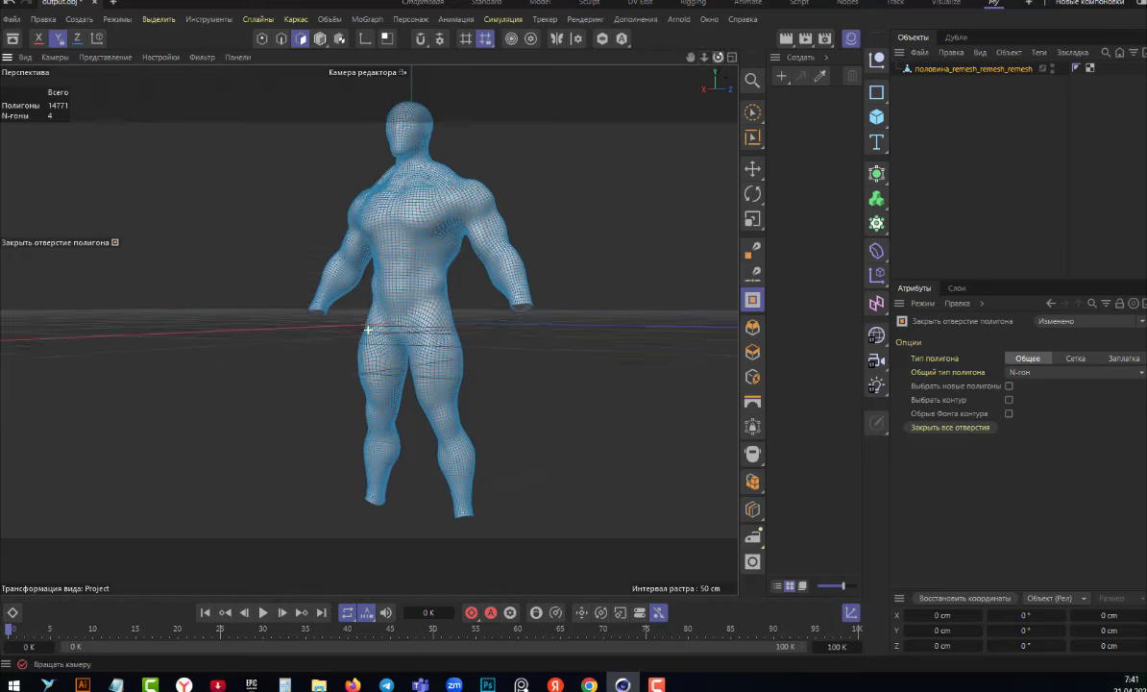
drag(687, 77, 532, 234)
scroll(404, 262, up, 2)
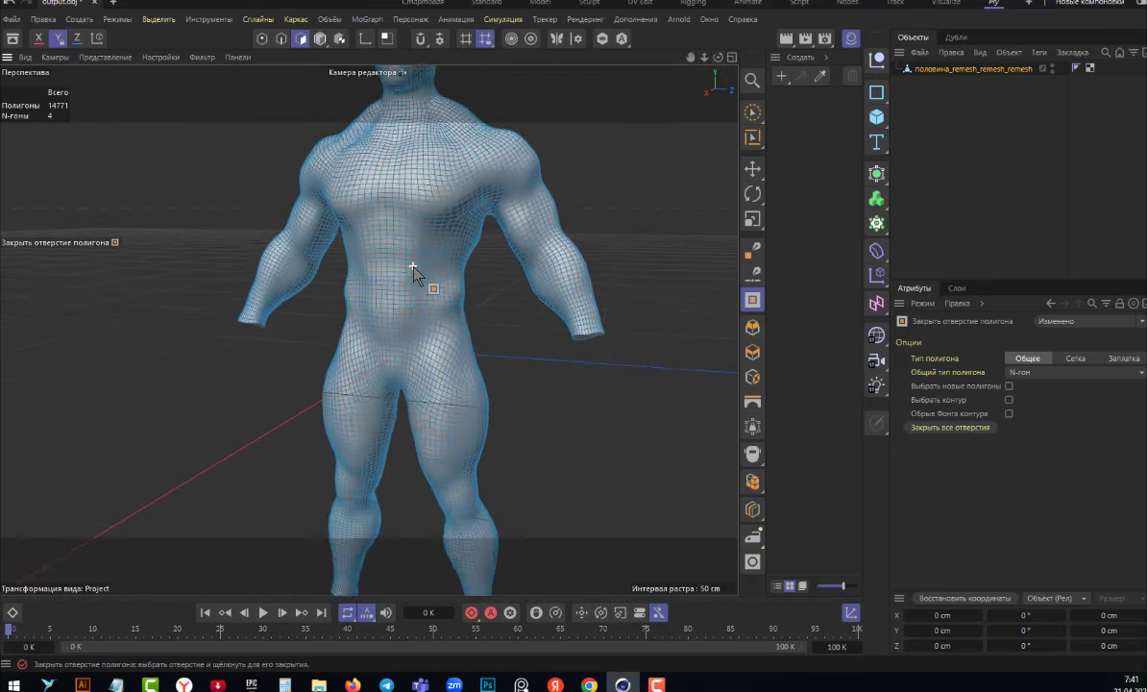
scroll(403, 261, up, 1)
Float the Mesh > Brush palette left of the figure and pick the Inflate (Вздутие) brush.
right_click(653, 165)
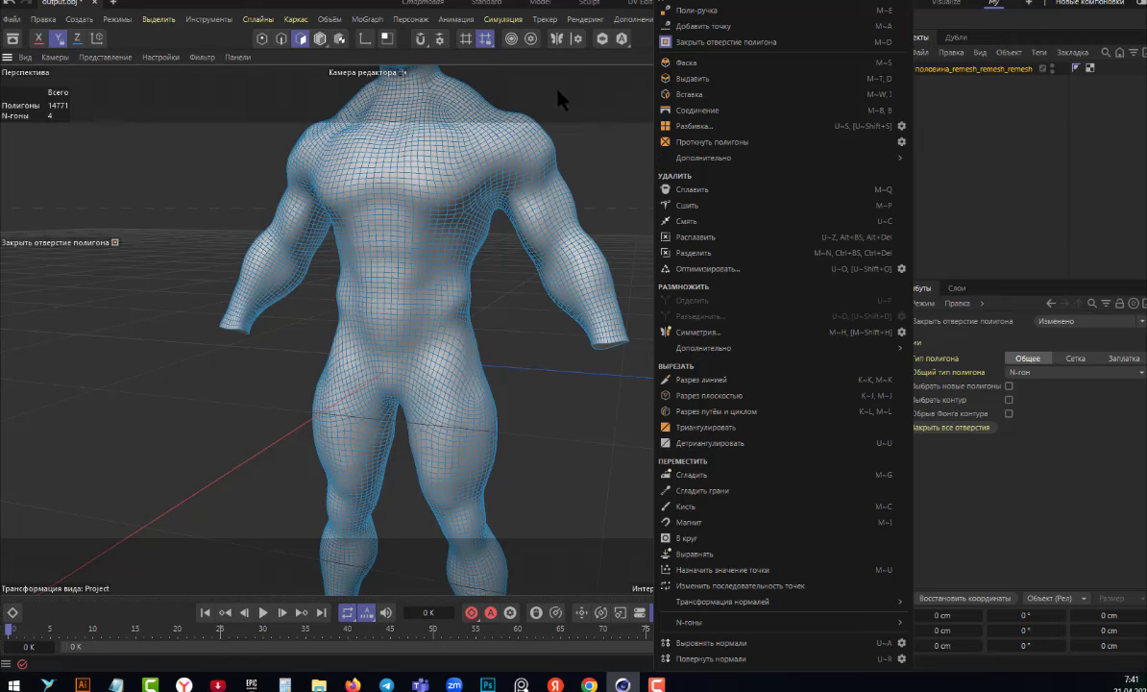
click(297, 31)
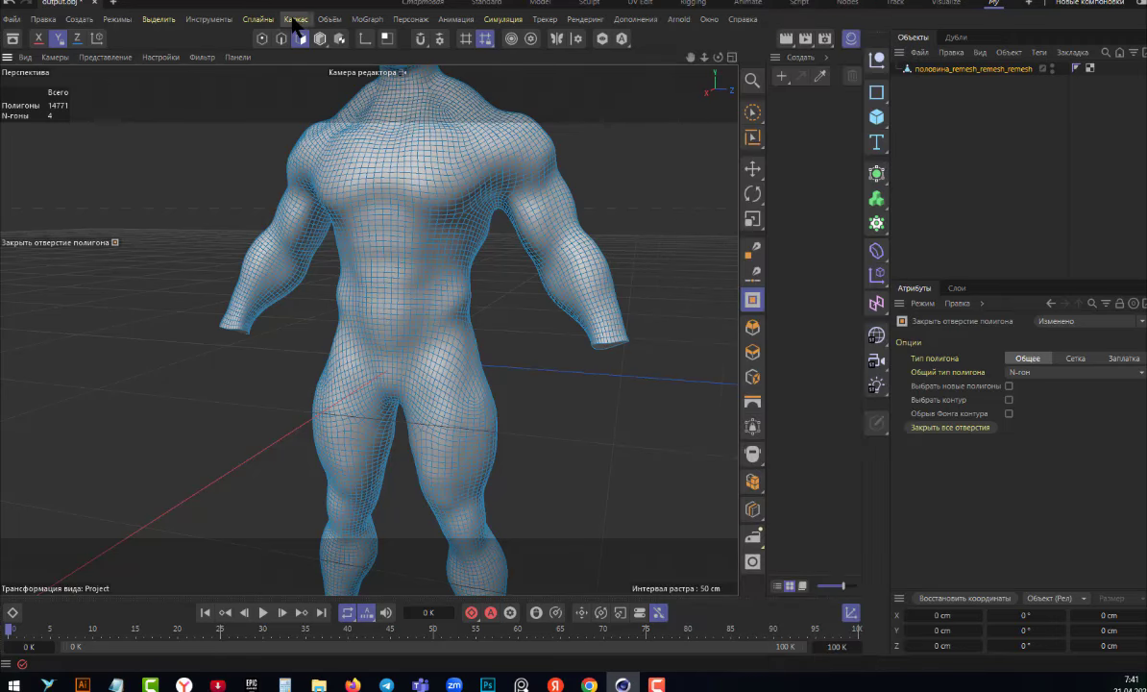
click(295, 20)
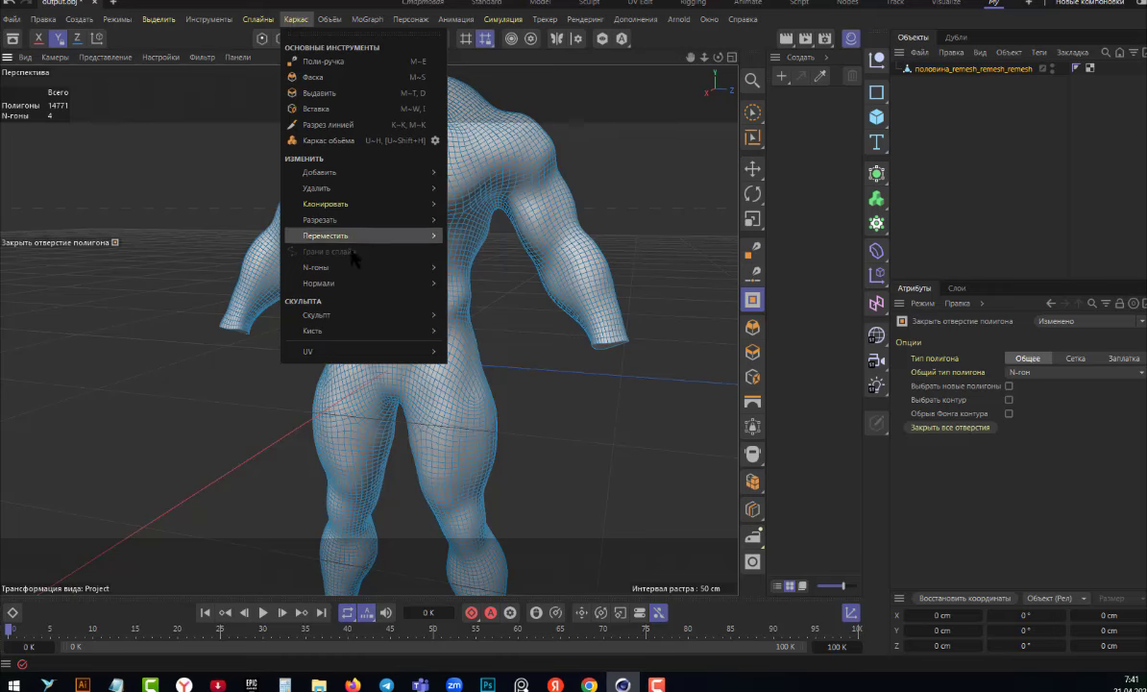
mouse_move(312, 331)
click(460, 330)
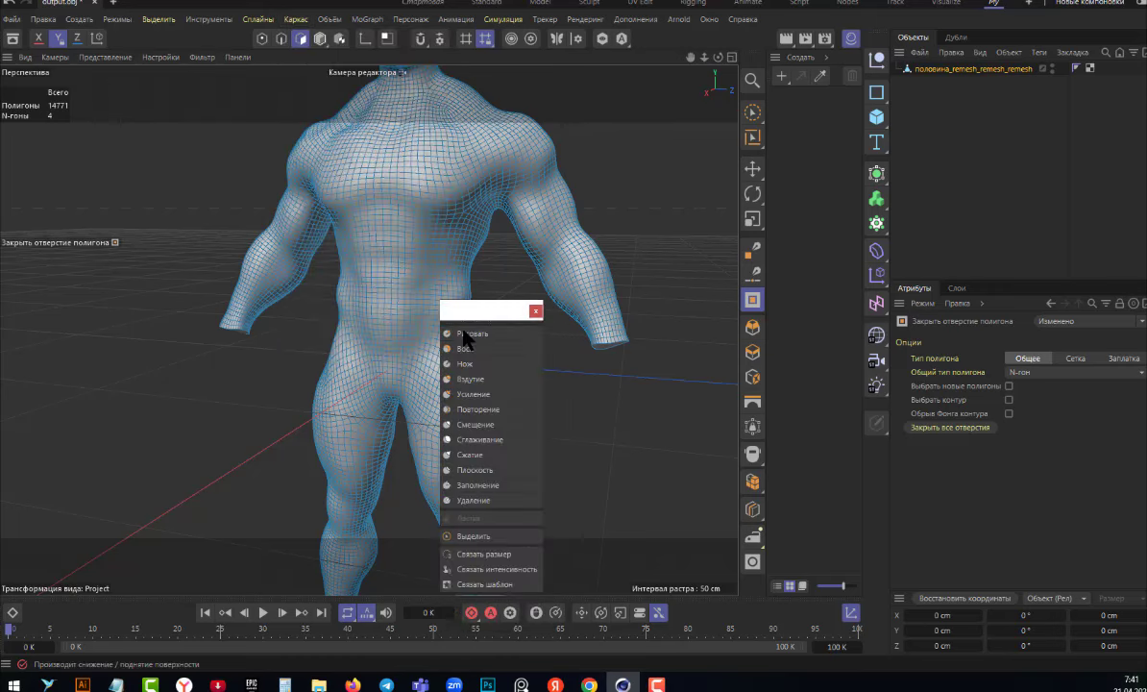
drag(451, 307, 137, 197)
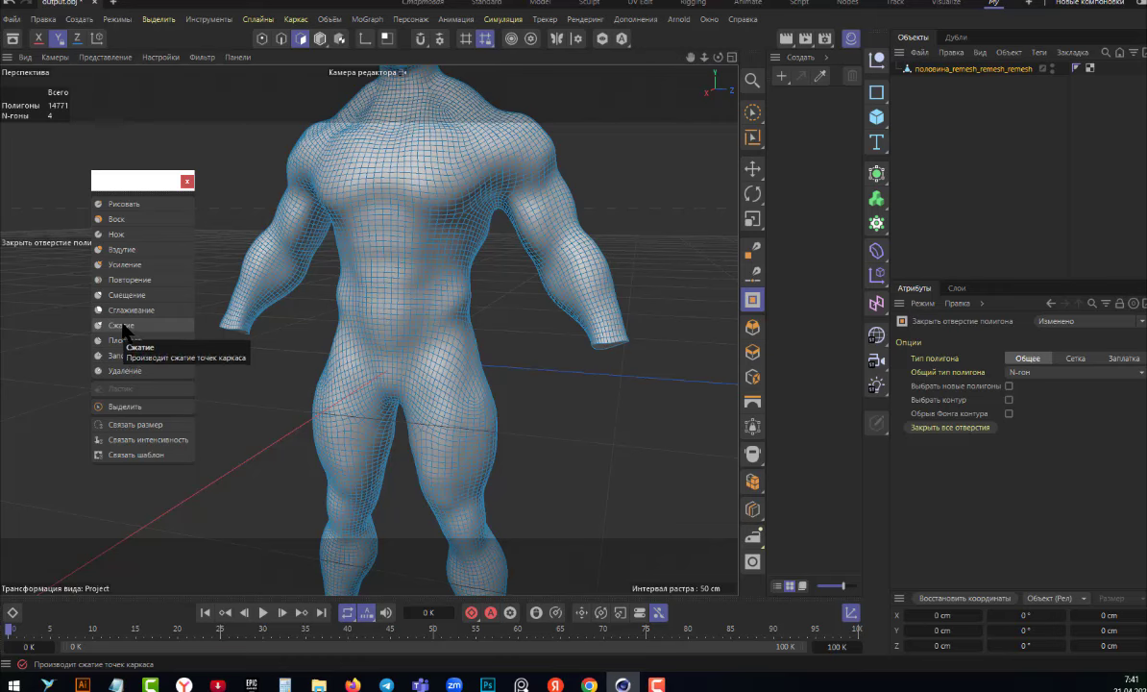
click(125, 249)
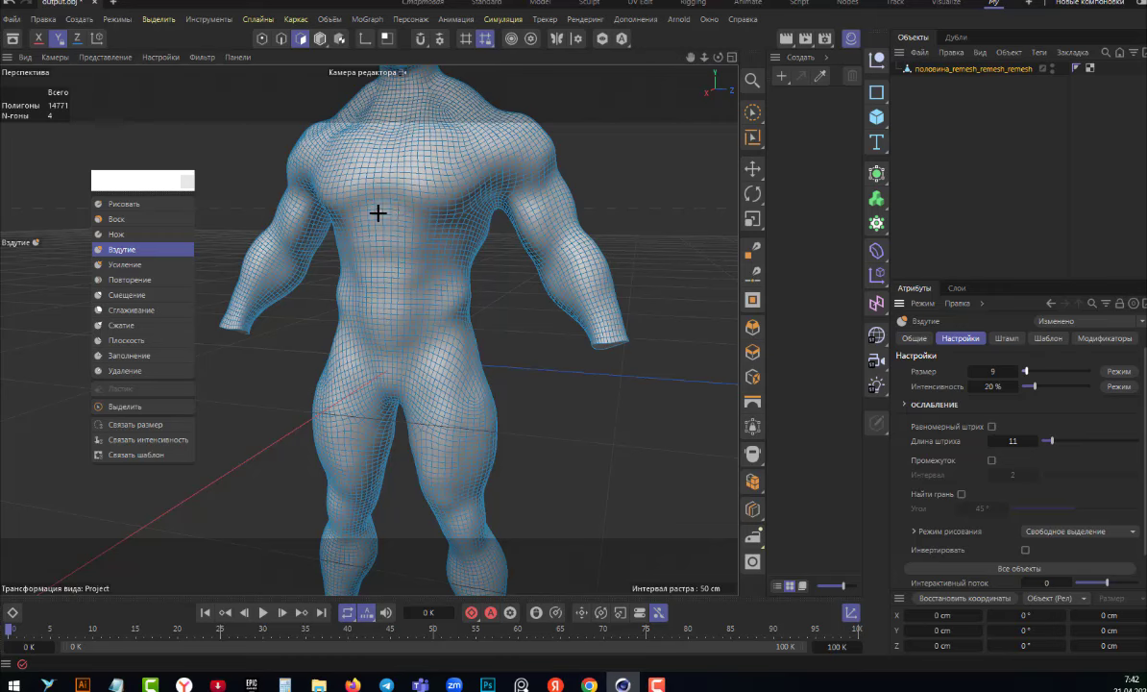
Enable Symmetry, inflate the chest crease and abdomen, then undo those strokes with Ctrl+Z.
click(556, 39)
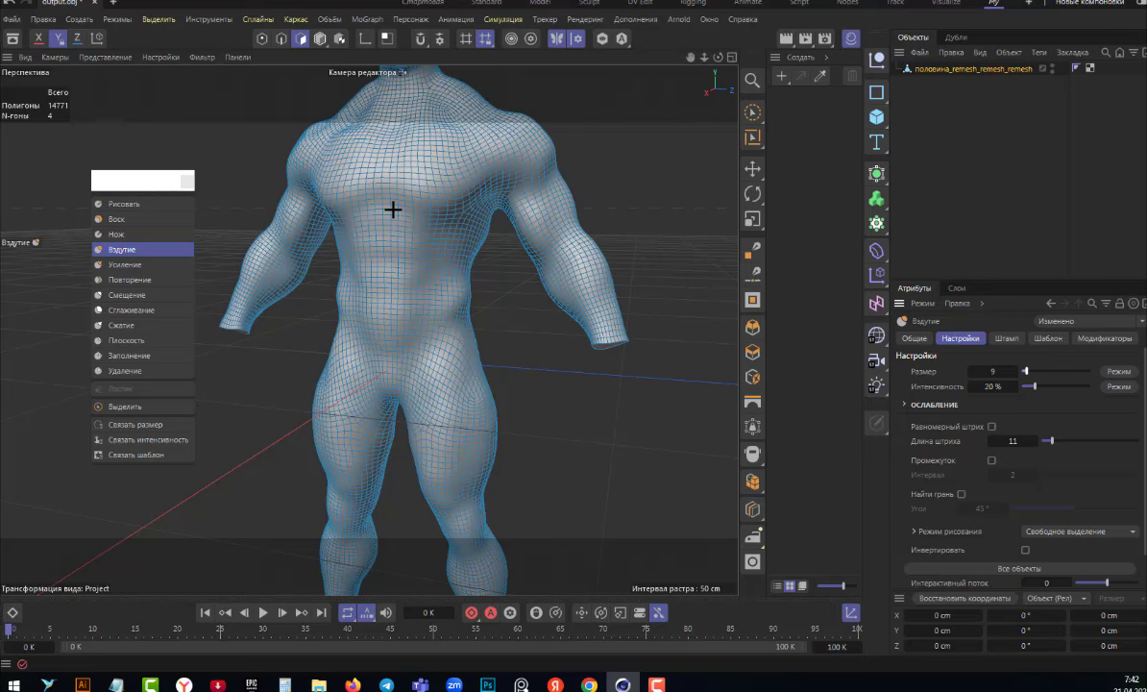
alt+drag(393, 209, 415, 213)
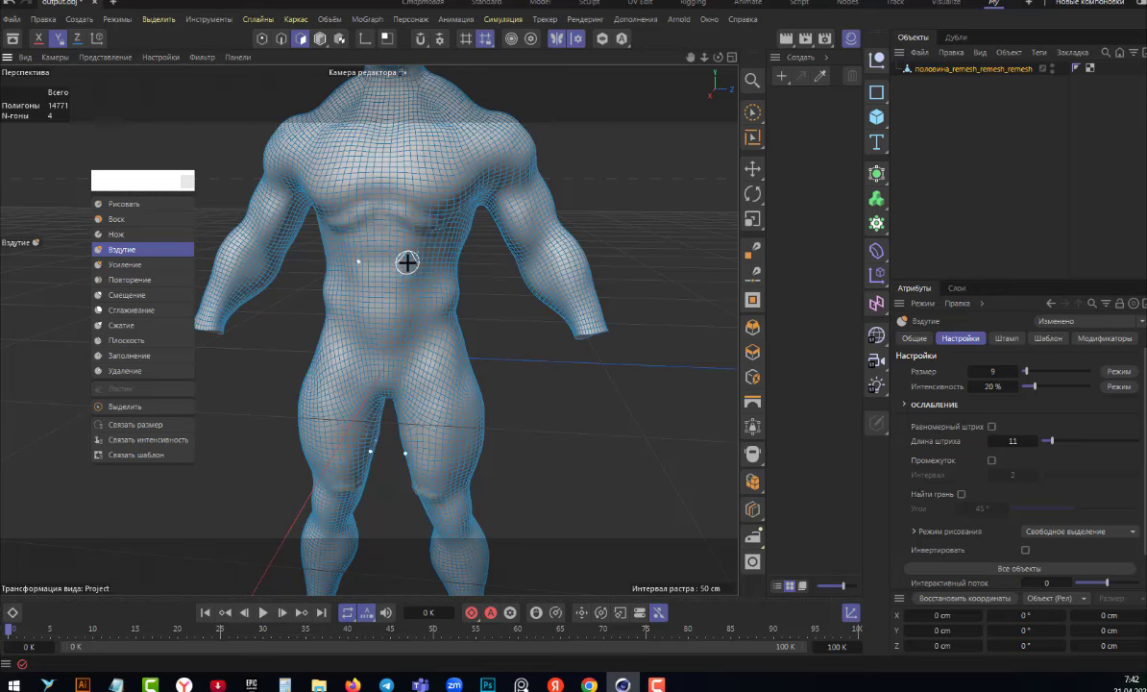
drag(407, 261, 404, 277)
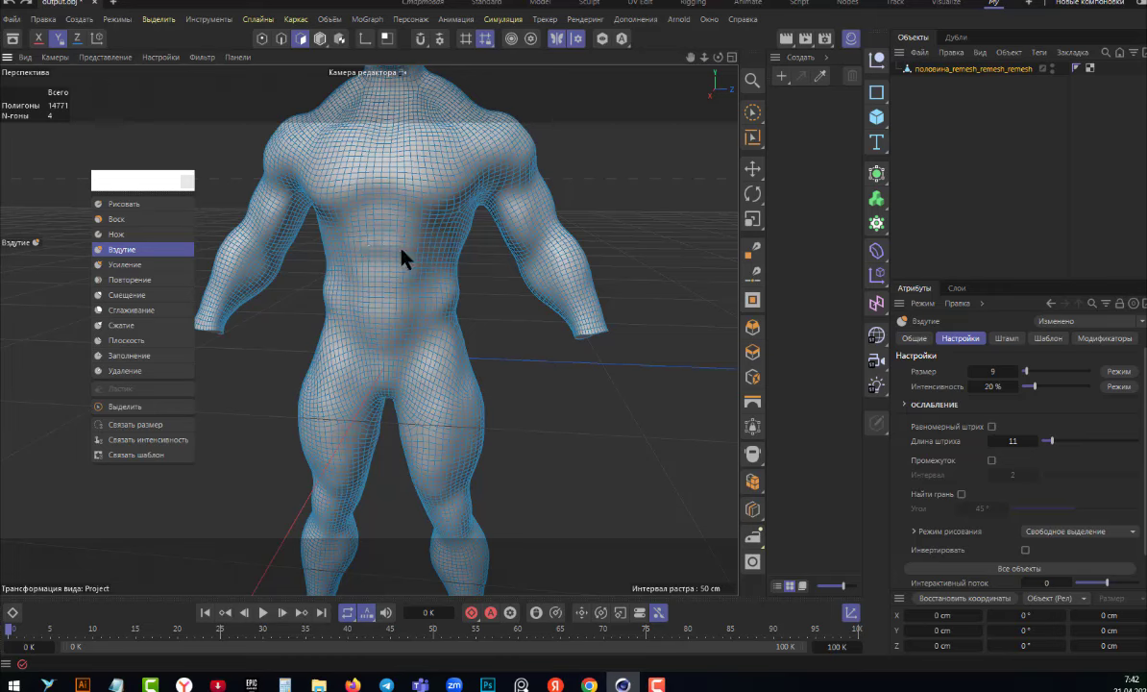
mouse_move(408, 255)
mouse_down()
mouse_move(389, 269)
mouse_move(402, 305)
mouse_up()
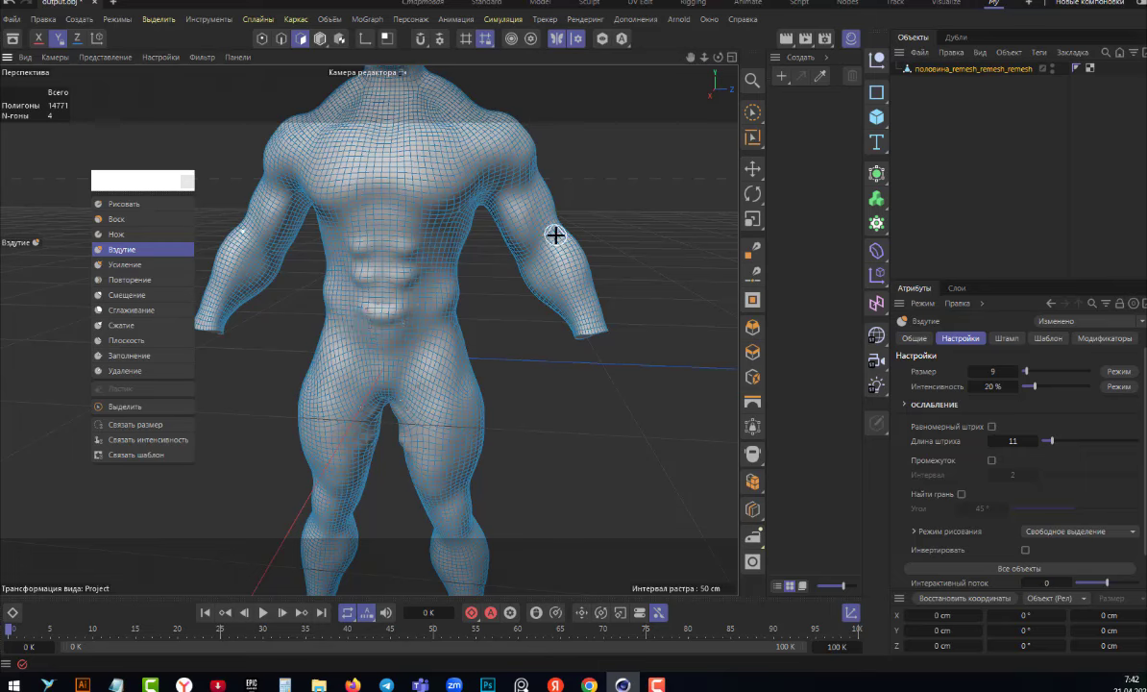
key(ctrl+z)
key(ctrl+z)
key(ctrl+z)
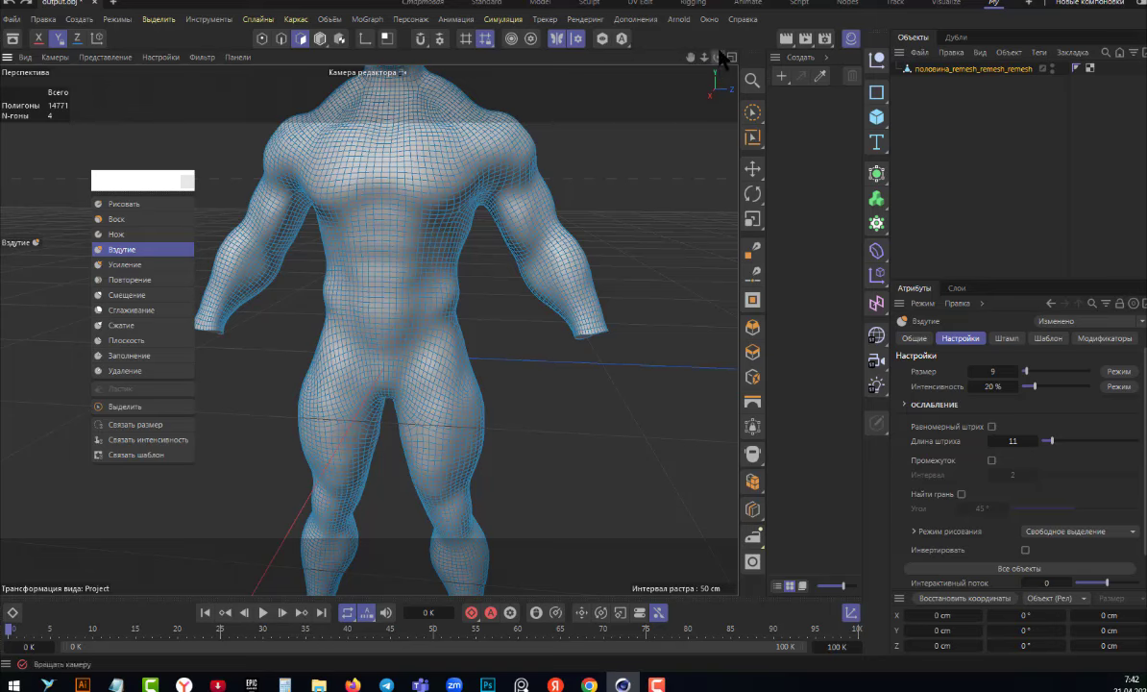
scroll(528, 252, down, 3)
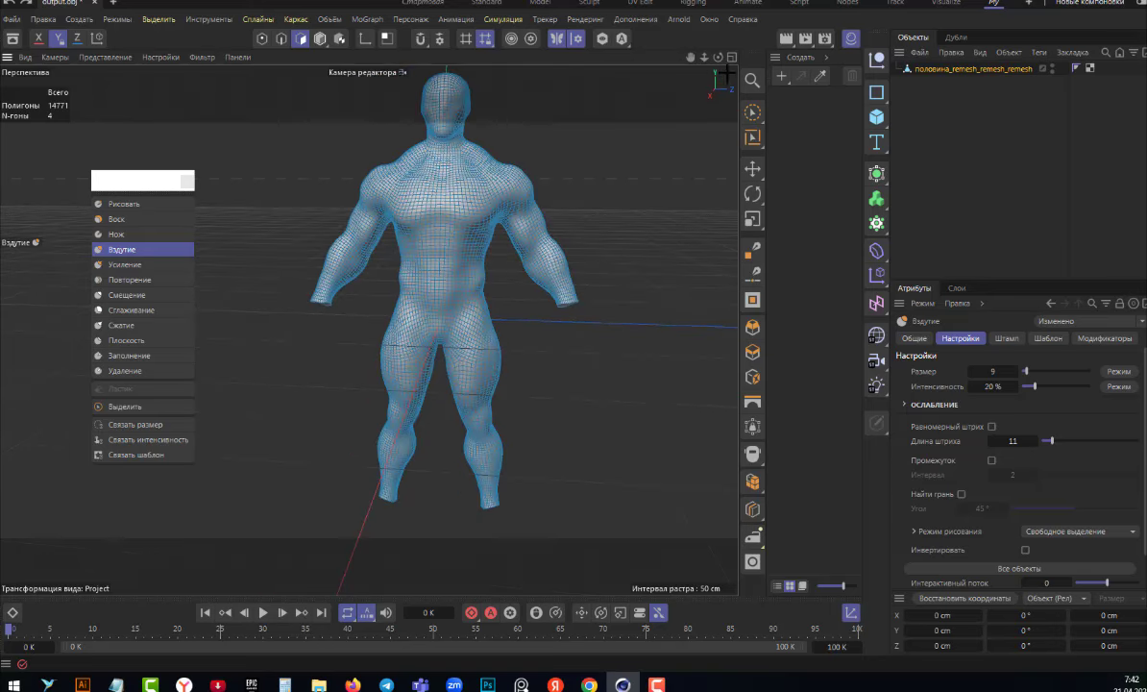
drag(717, 57, 673, 60)
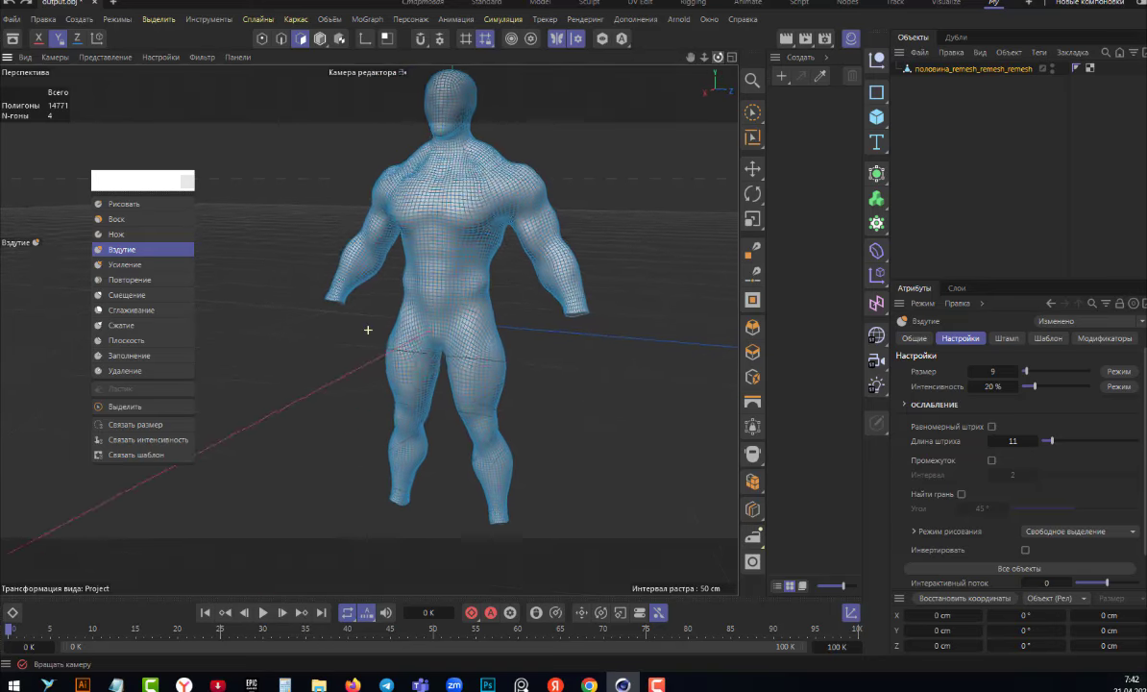
scroll(463, 303, down, 2)
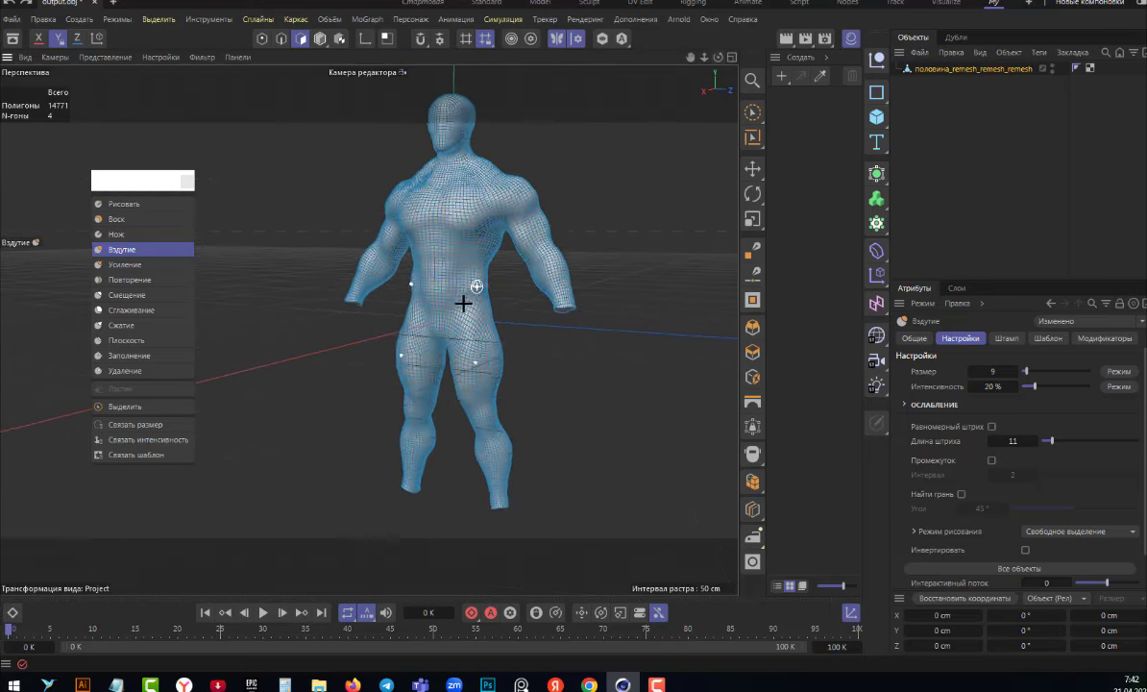
scroll(455, 310, down, 2)
scroll(451, 180, up, 1)
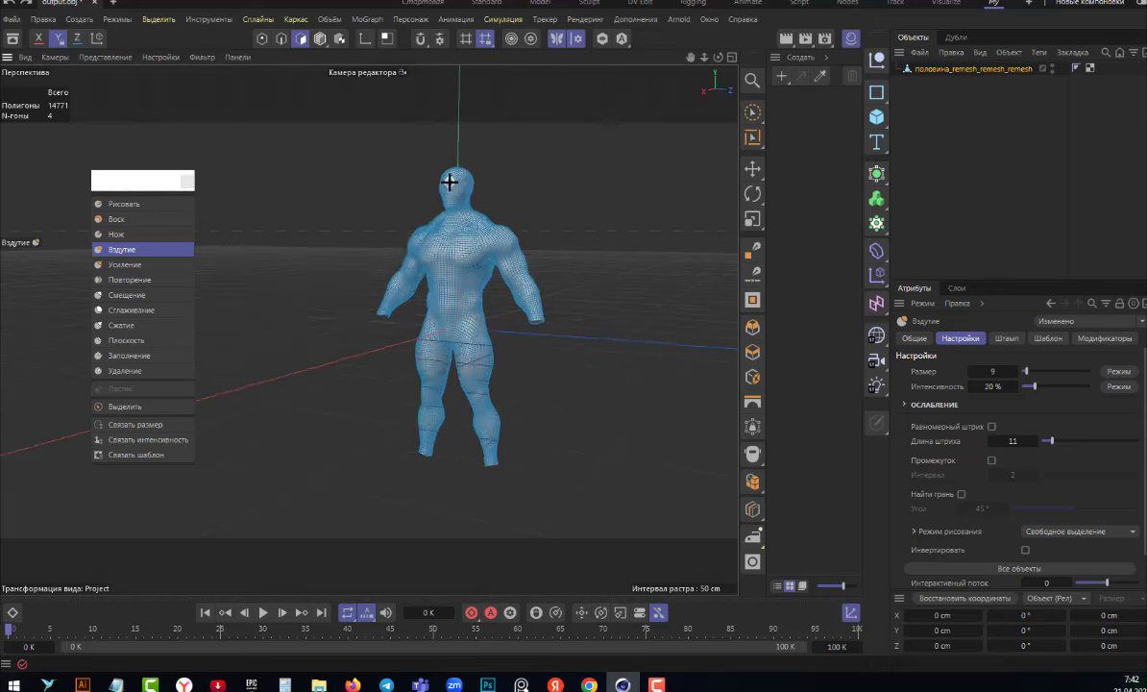
scroll(451, 179, up, 2)
scroll(462, 173, up, 3)
scroll(435, 264, down, 3)
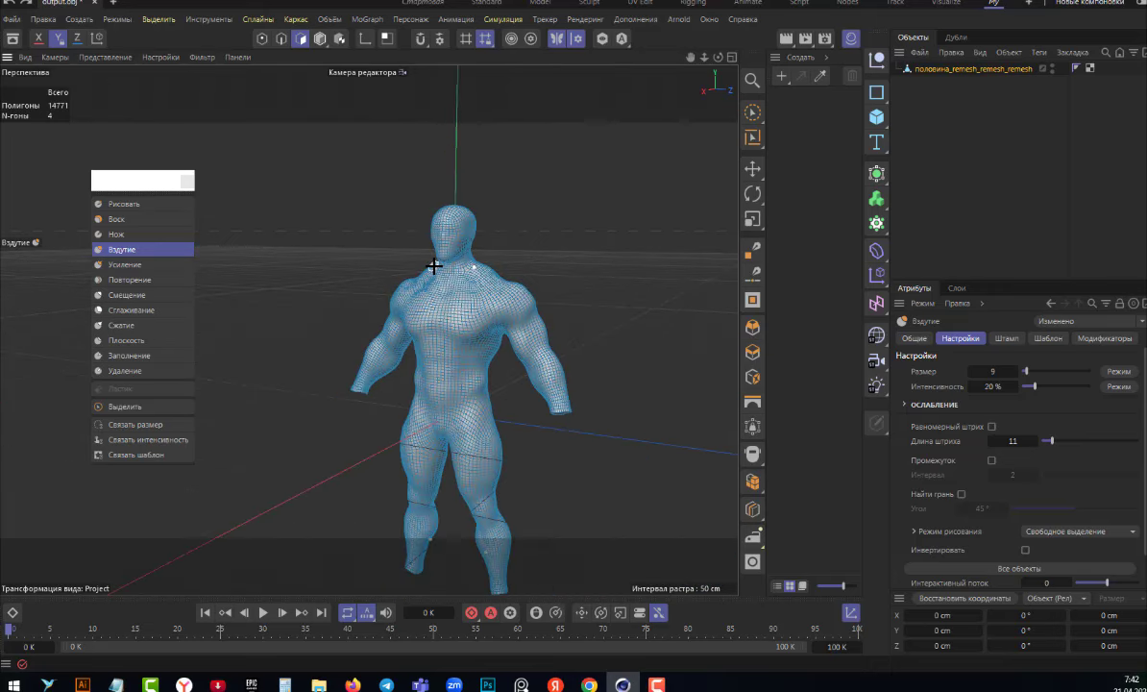
scroll(434, 265, down, 3)
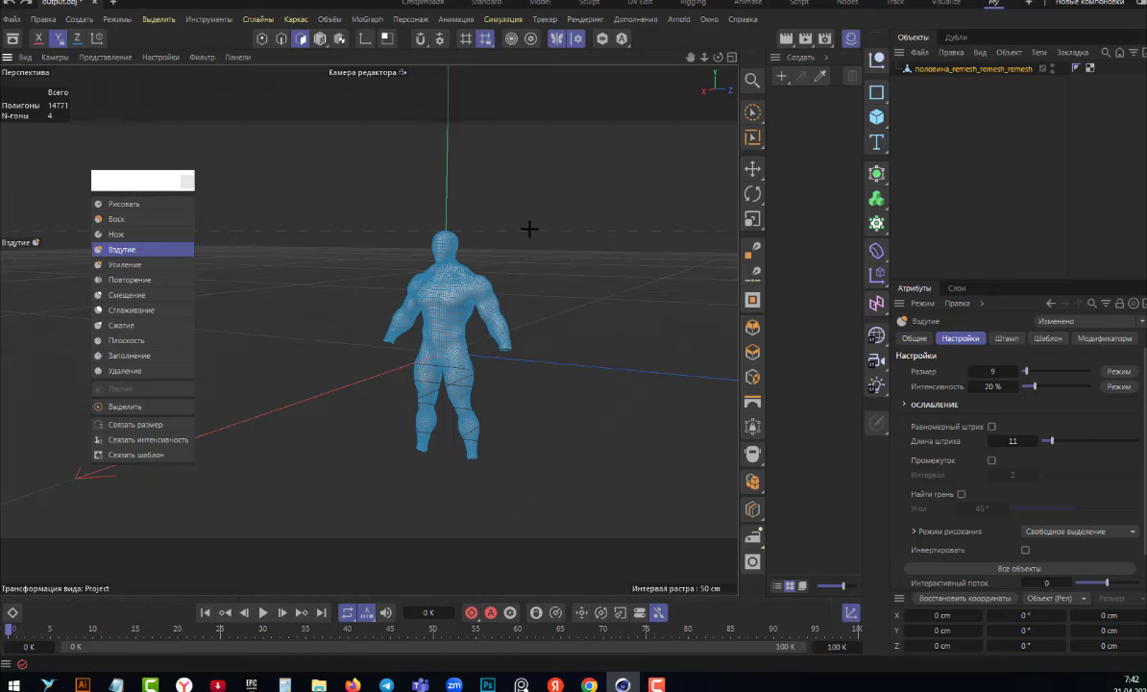
scroll(510, 365, up, 3)
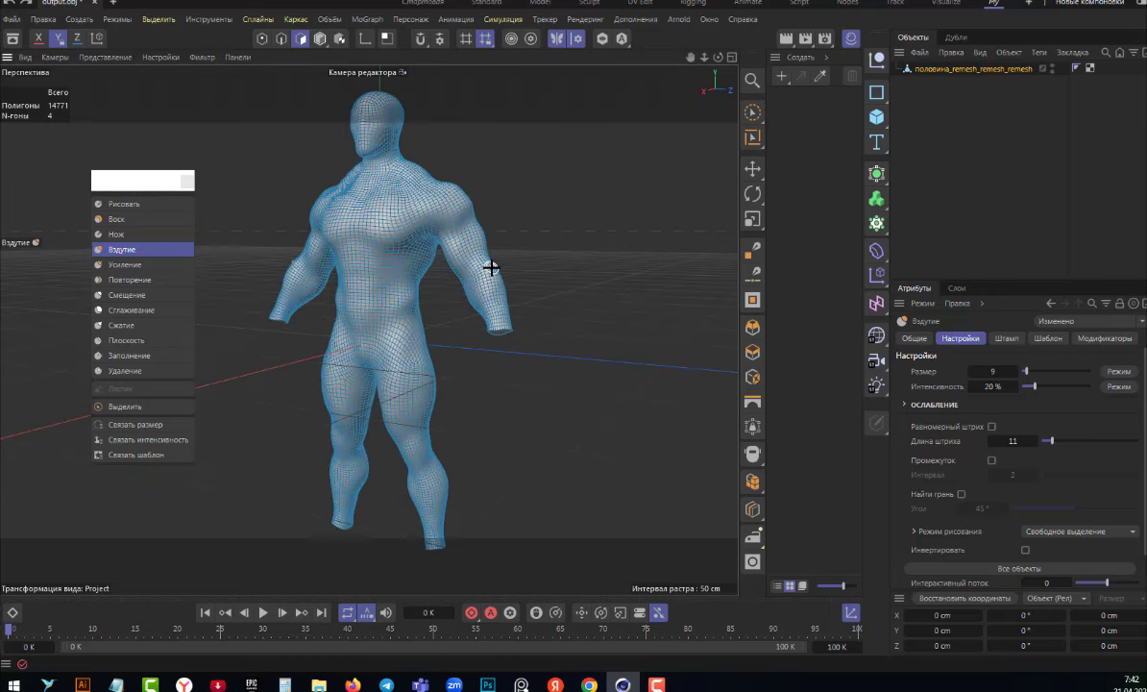
scroll(492, 266, down, 2)
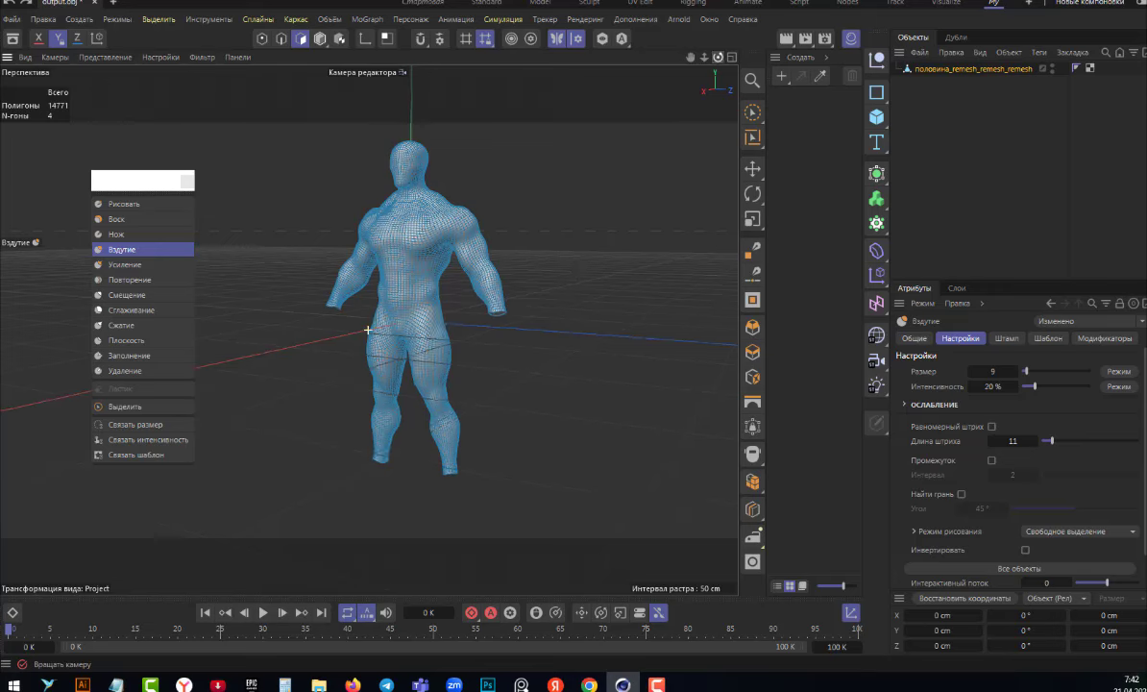
drag(717, 56, 673, 58)
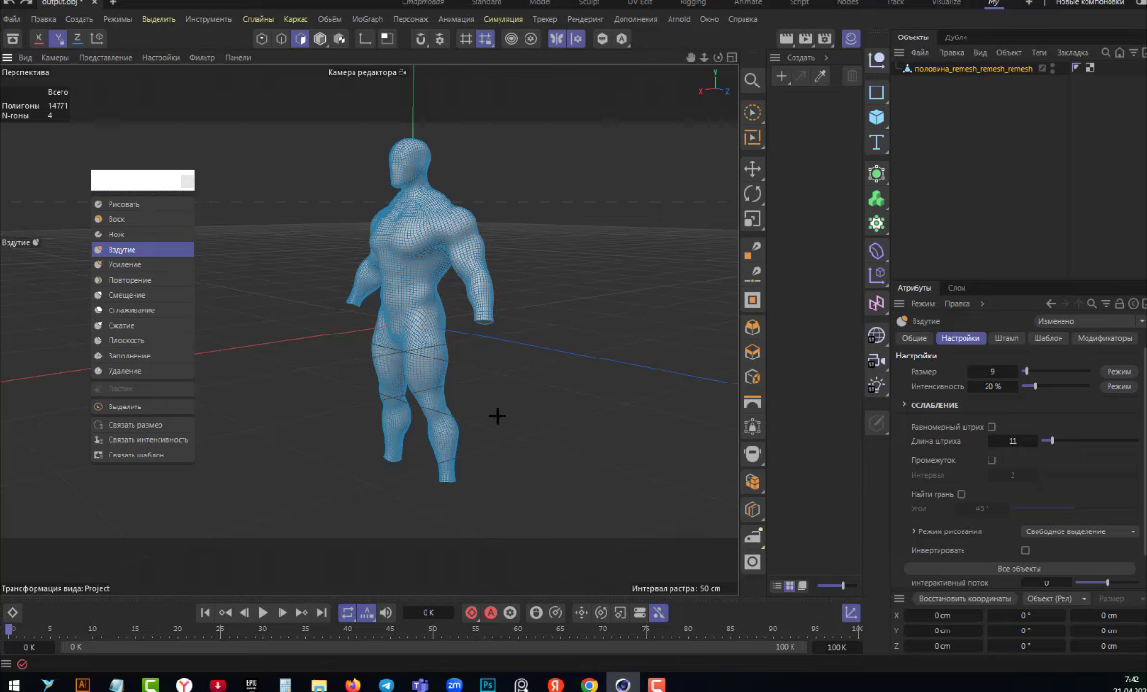
drag(718, 57, 670, 53)
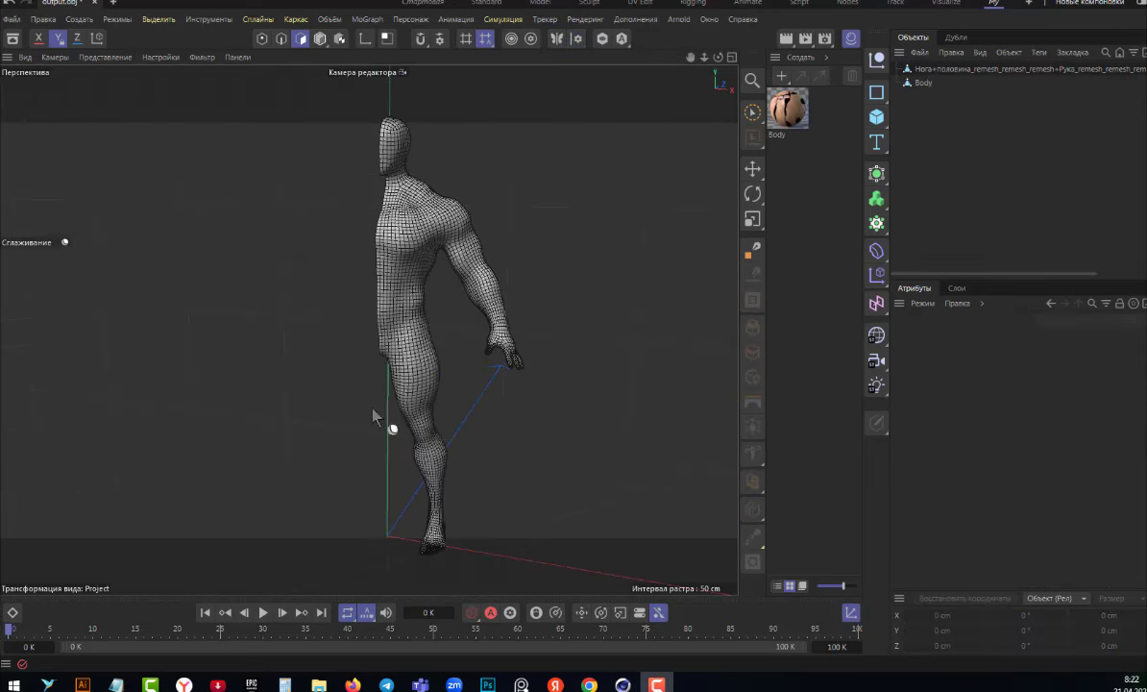
Orbit around the figure and open the Generators palette from the Subdivision Surface icon.
drag(718, 58, 565, 219)
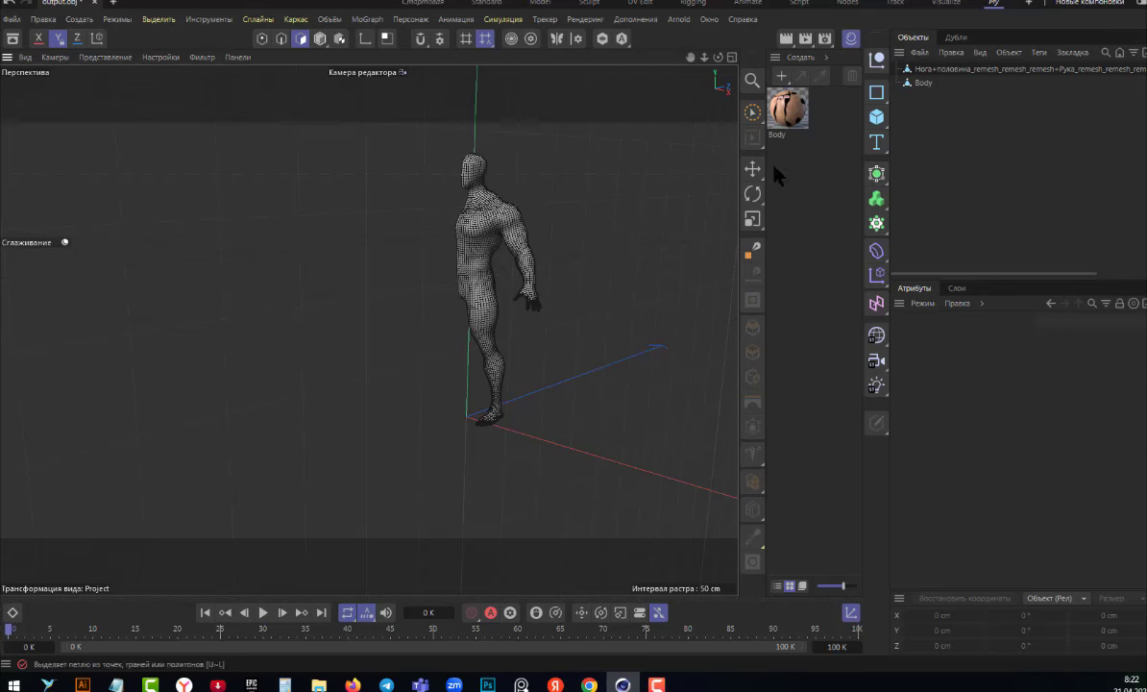
click(876, 173)
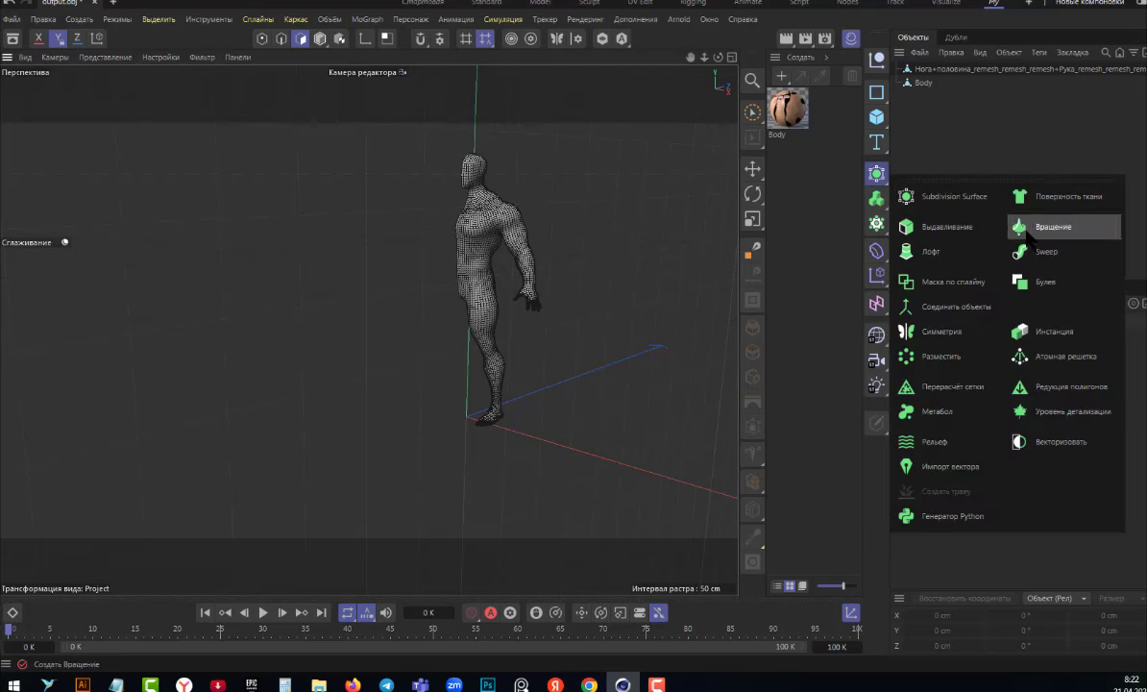
Add a Symmetry object holding the half-body mesh, trying XY, ZY, then XZ mirror planes.
click(936, 332)
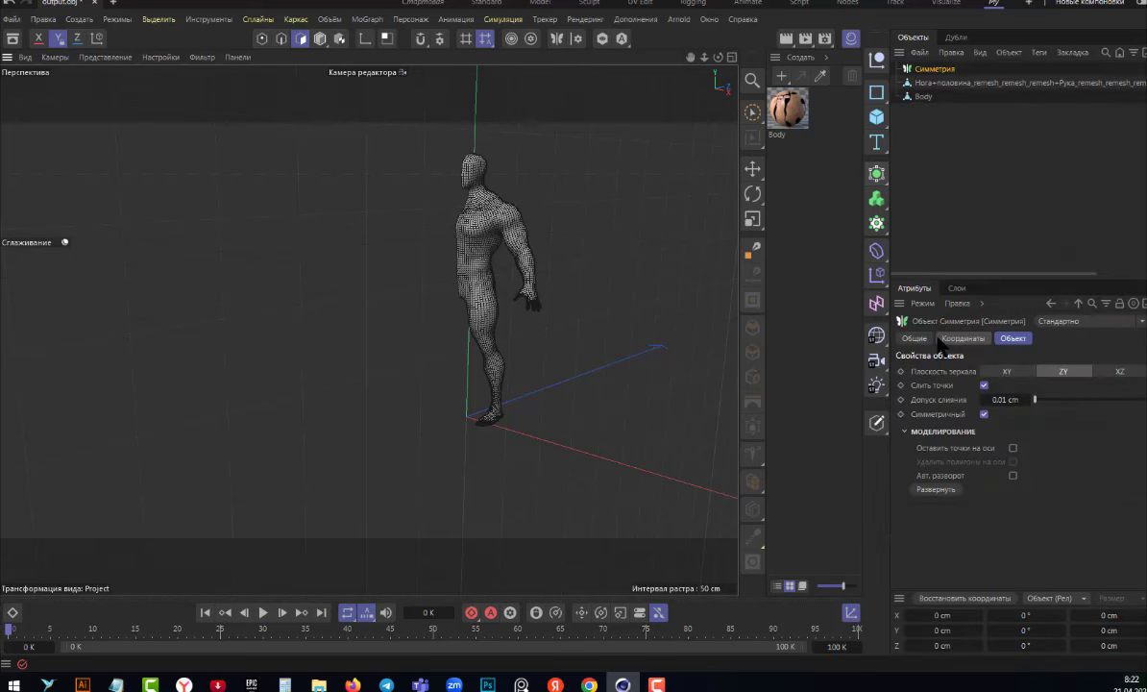
drag(937, 83, 930, 71)
click(933, 69)
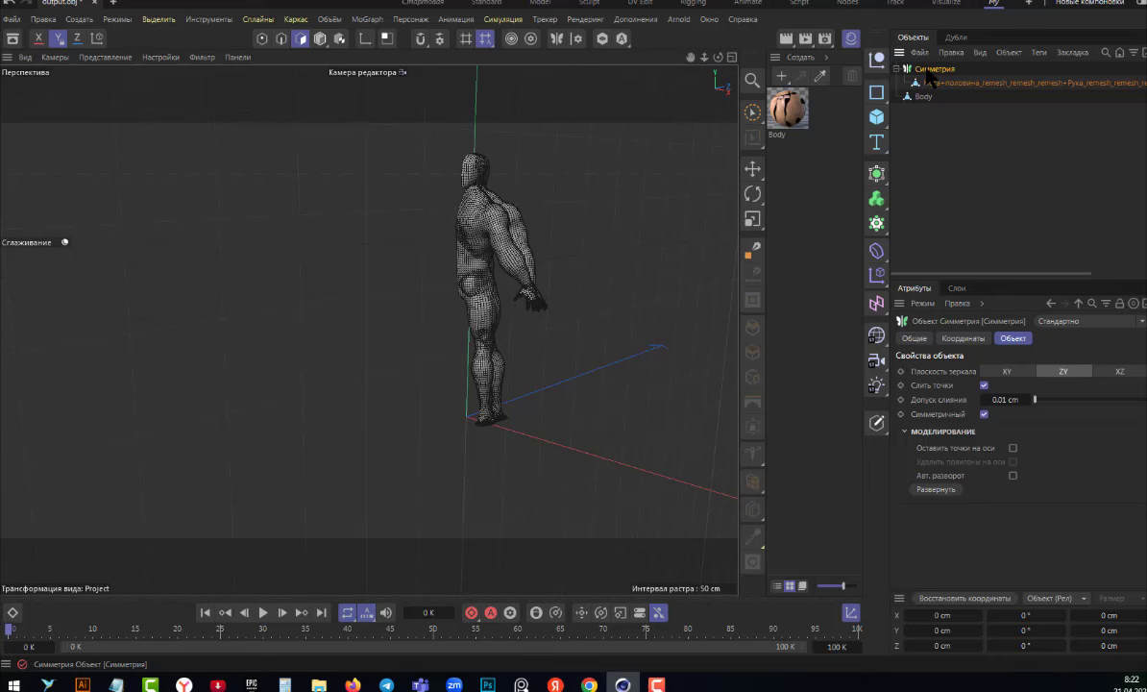
click(1006, 371)
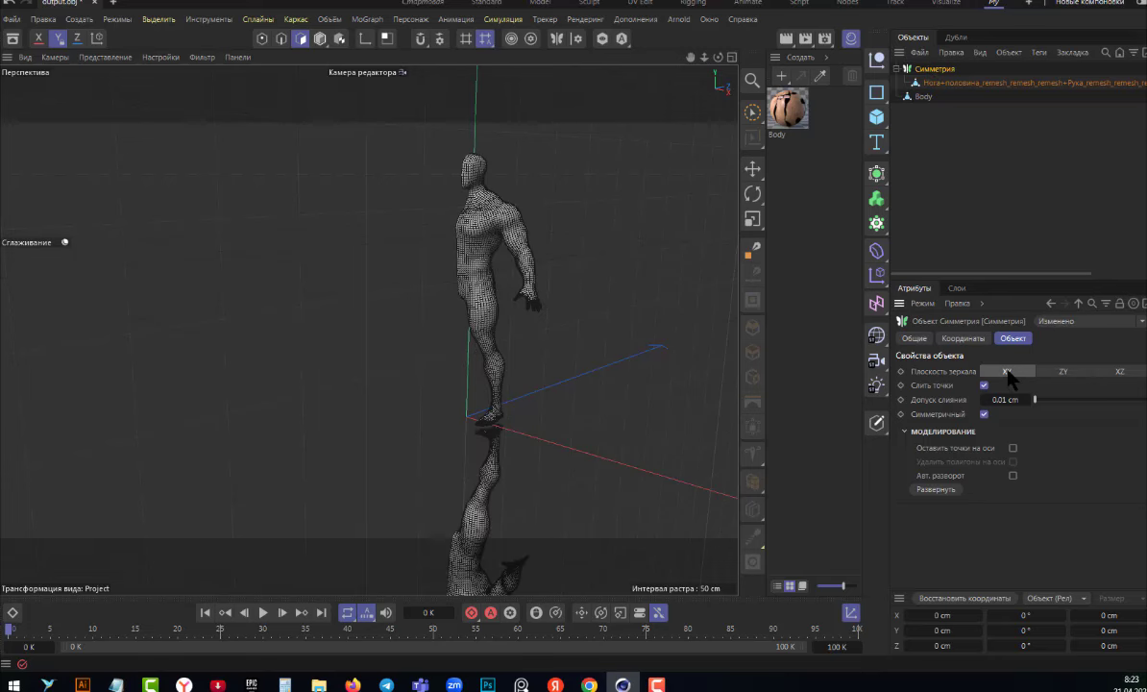
click(1061, 373)
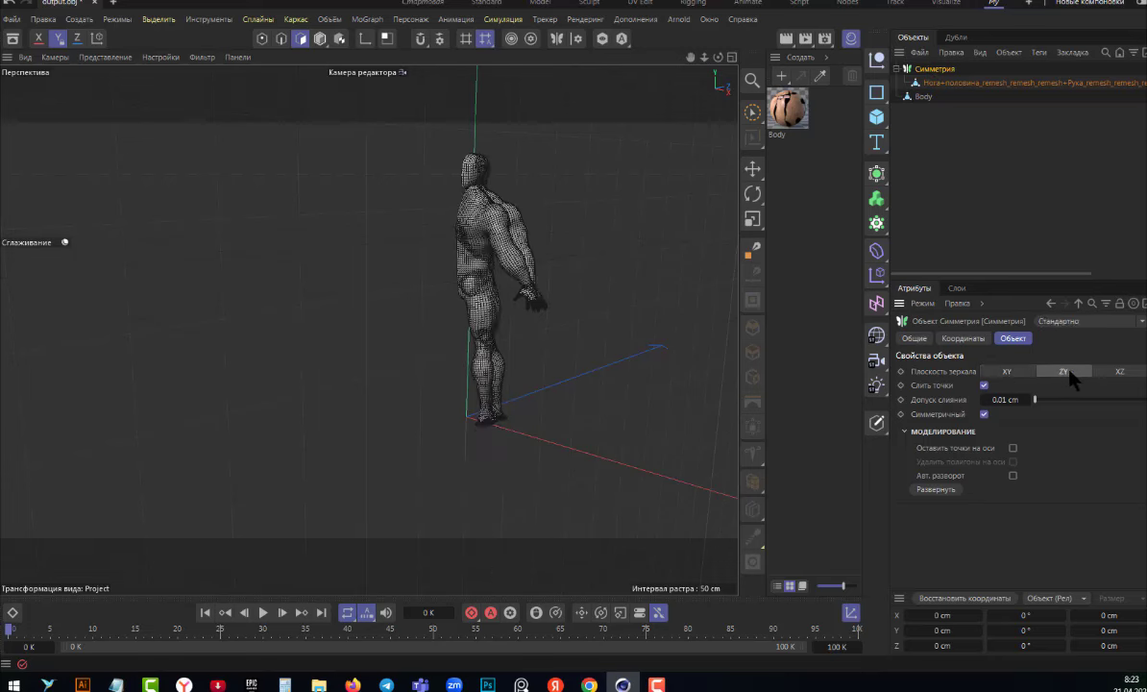
click(1119, 372)
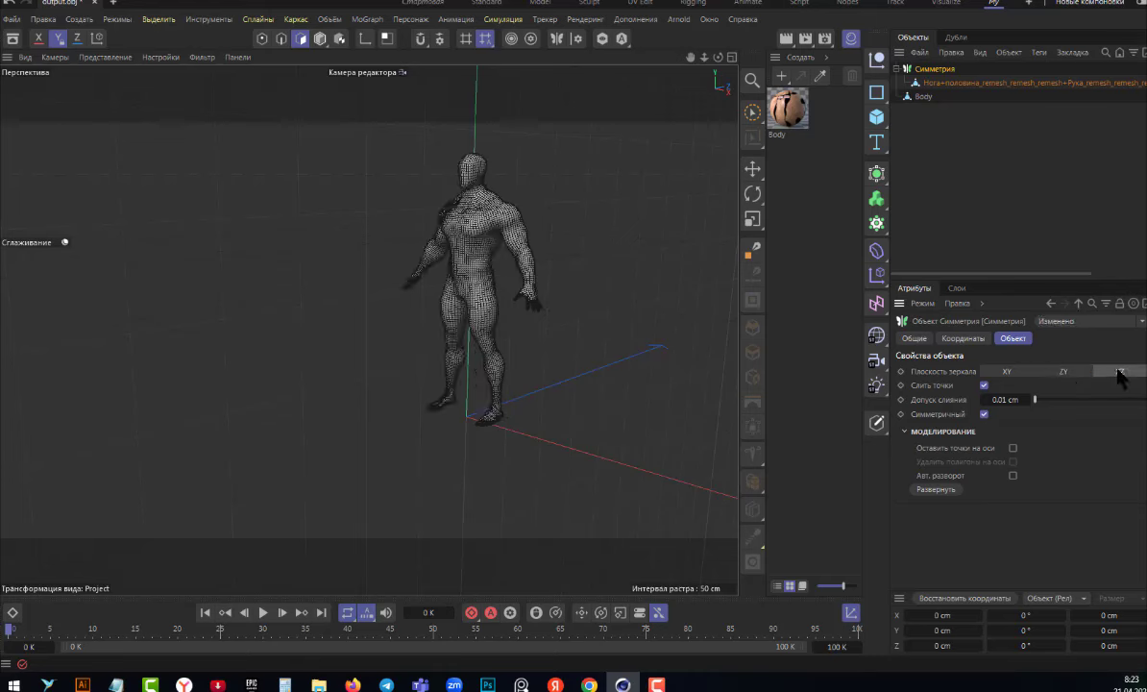
Zoom and orbit to check the mirrored figure from the front and behind.
scroll(492, 248, up, 2)
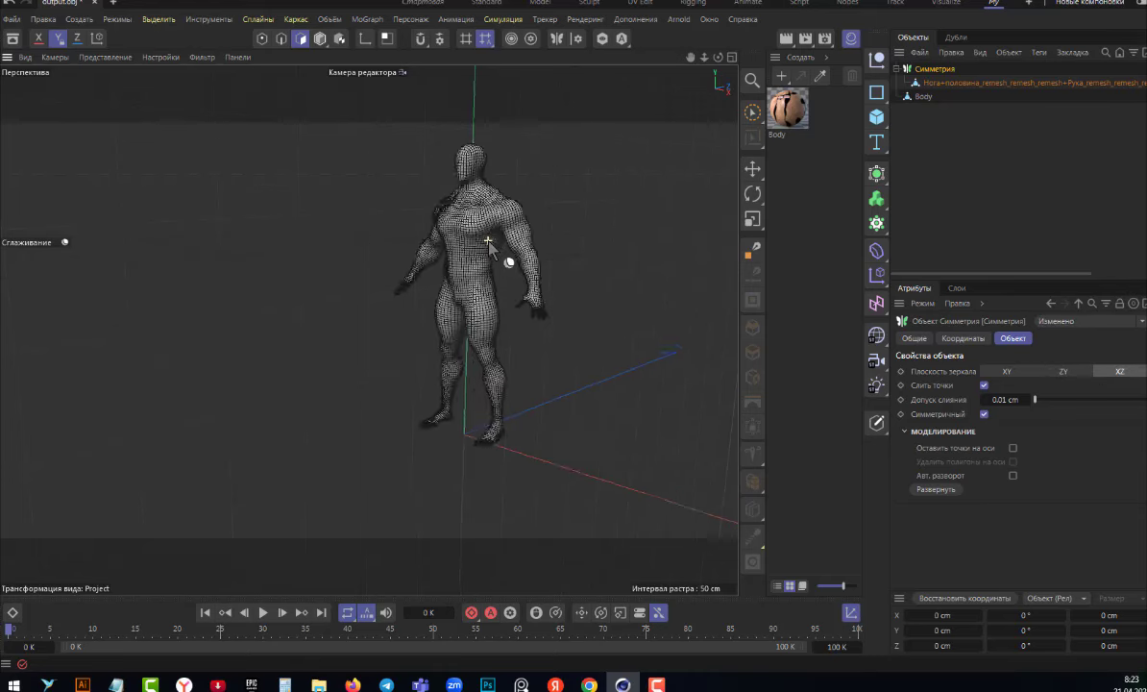
scroll(510, 258, up, 3)
scroll(509, 257, up, 5)
scroll(508, 262, up, 3)
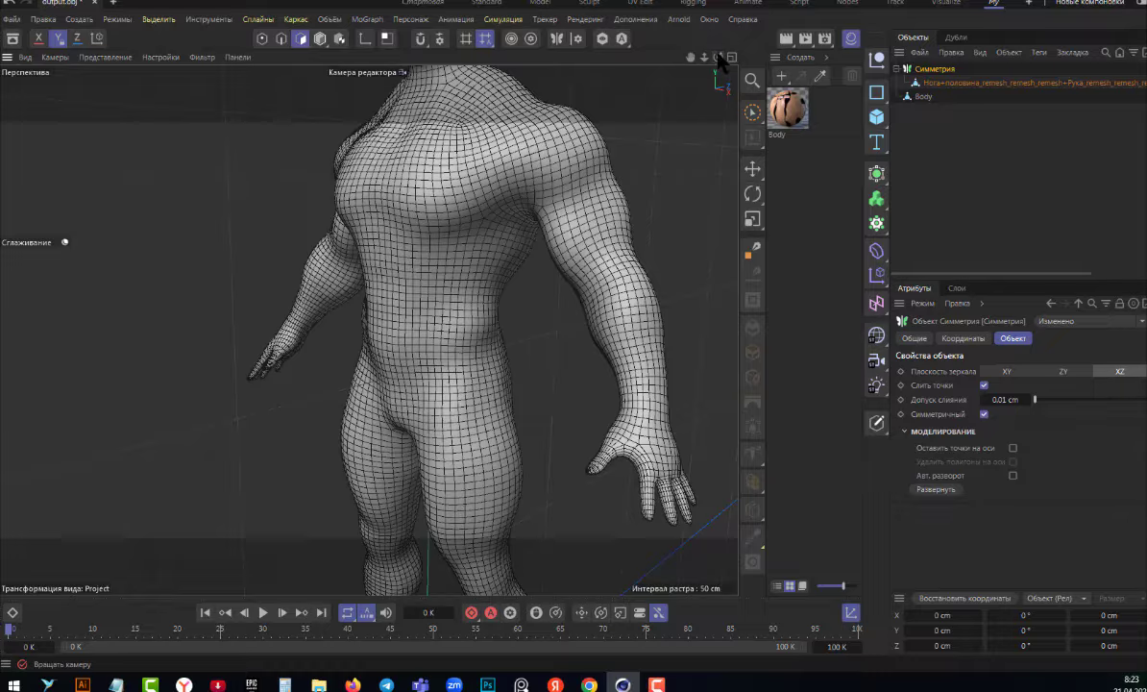
drag(718, 57, 676, 82)
drag(368, 331, 368, 330)
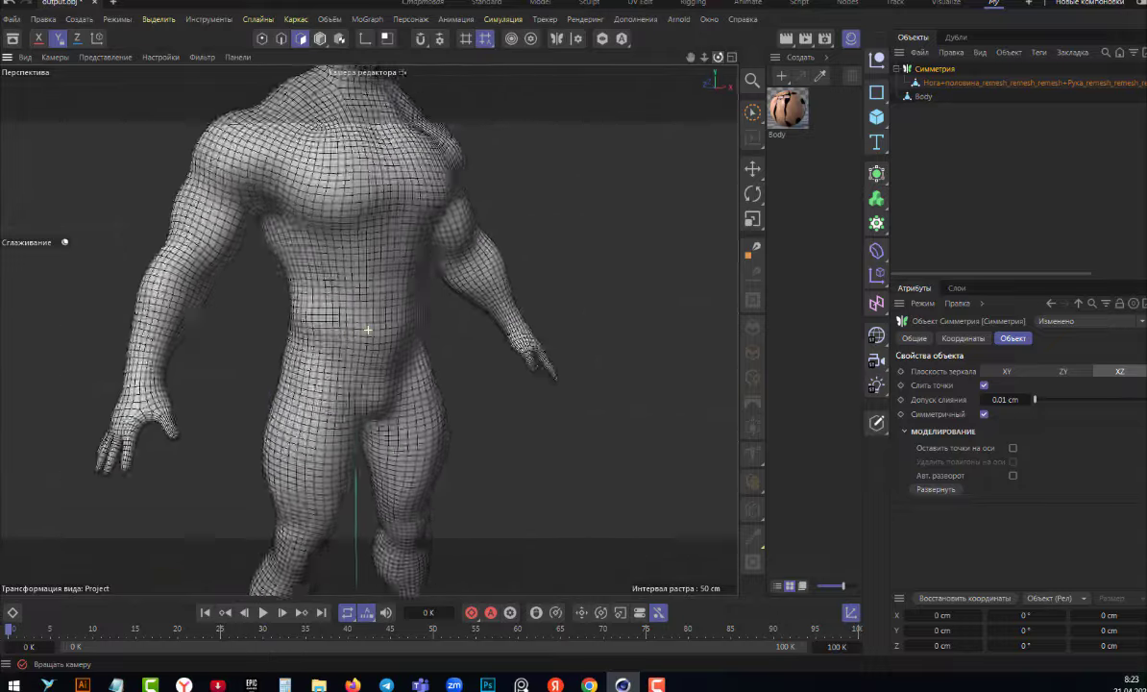
scroll(427, 240, down, 5)
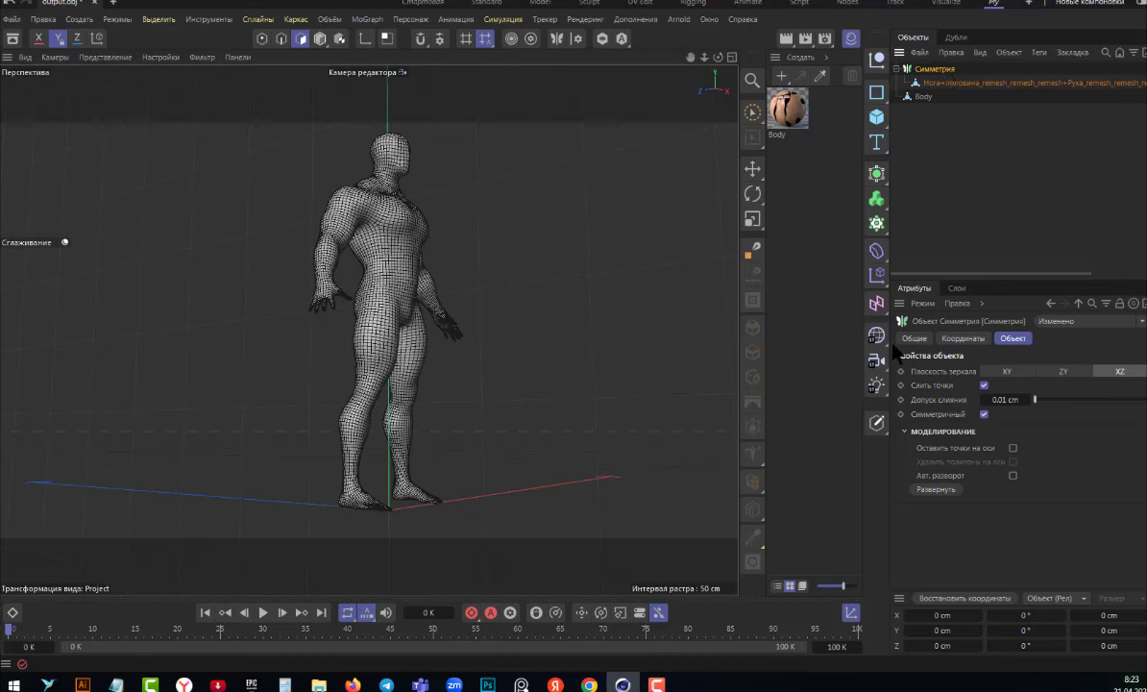
Make the Symmetry result editable with C and orbit to a front view of the figure.
key(c)
scroll(476, 262, down, 3)
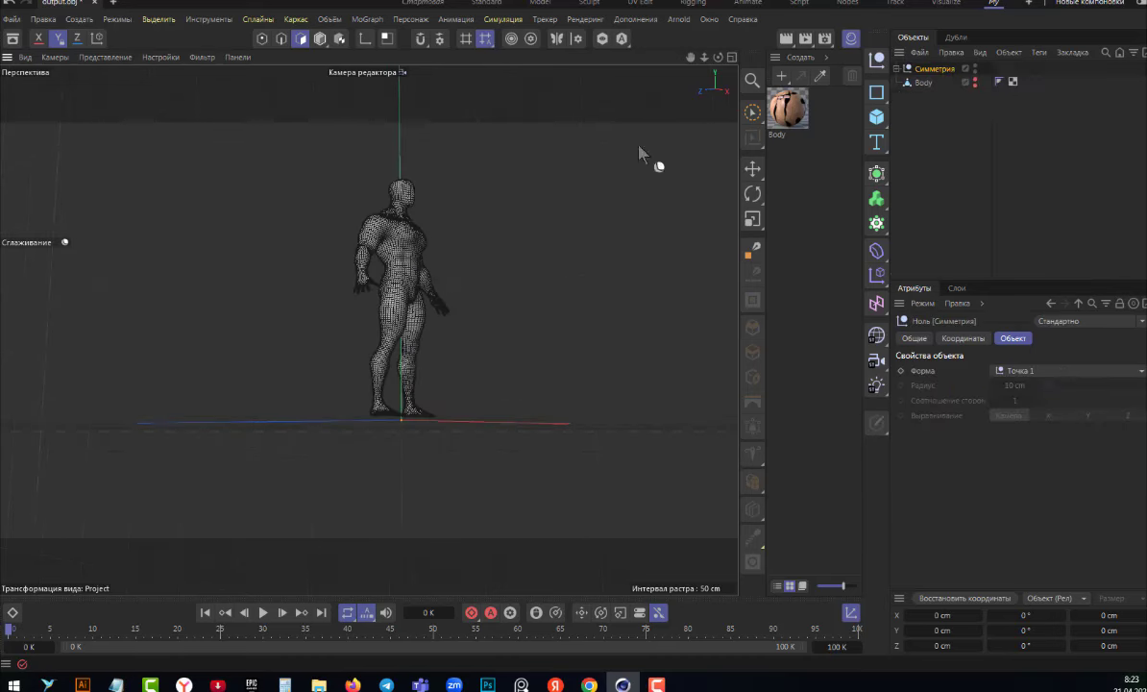
mouse_move(646, 154)
alt+mouse_down()
mouse_move(368, 330)
mouse_move(381, 237)
alt+mouse_up()
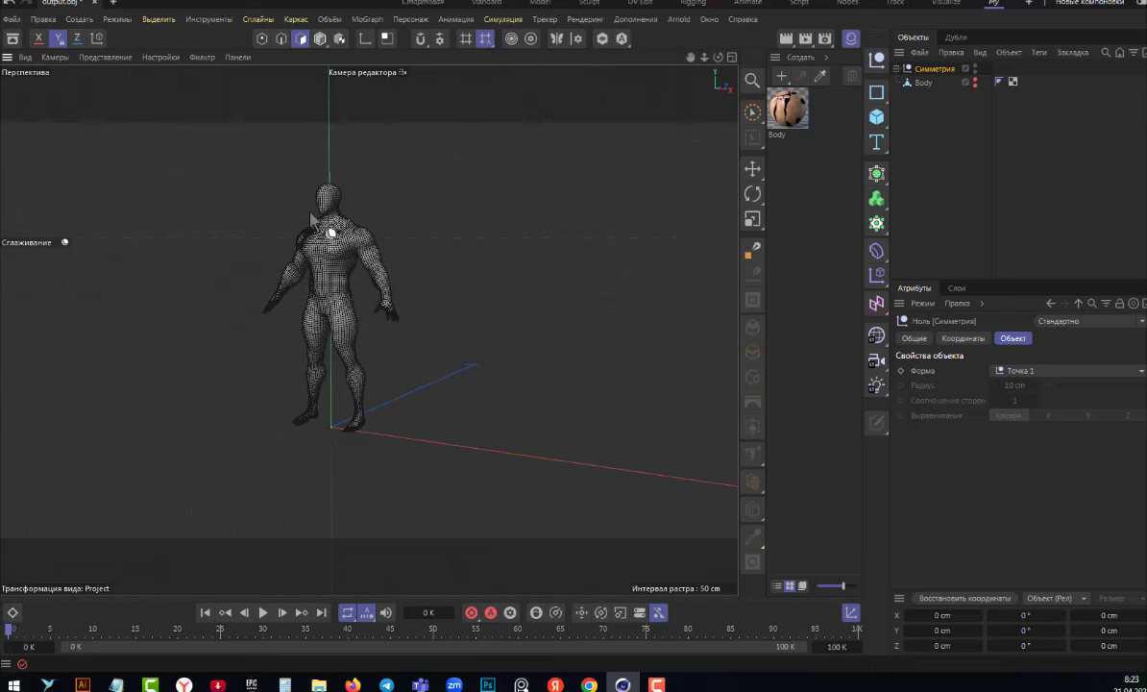
scroll(302, 186, up, 5)
scroll(325, 205, up, 3)
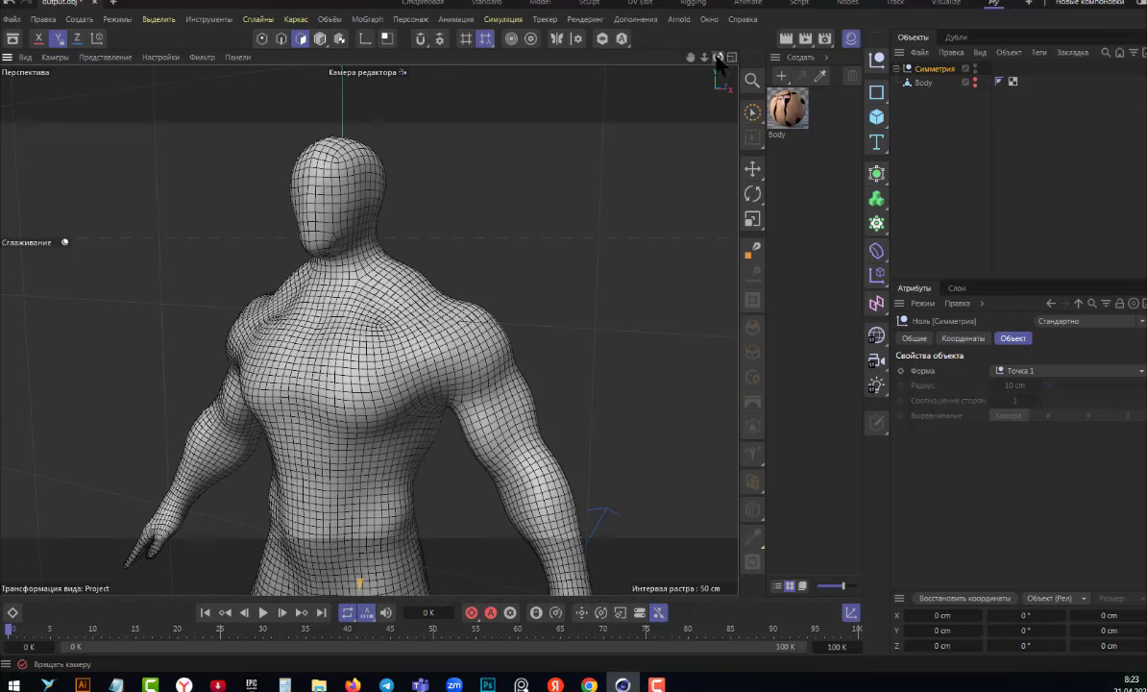
Orbit and zoom to check the figure's back and shoulders, then return to a front three-quarter view.
drag(718, 57, 675, 85)
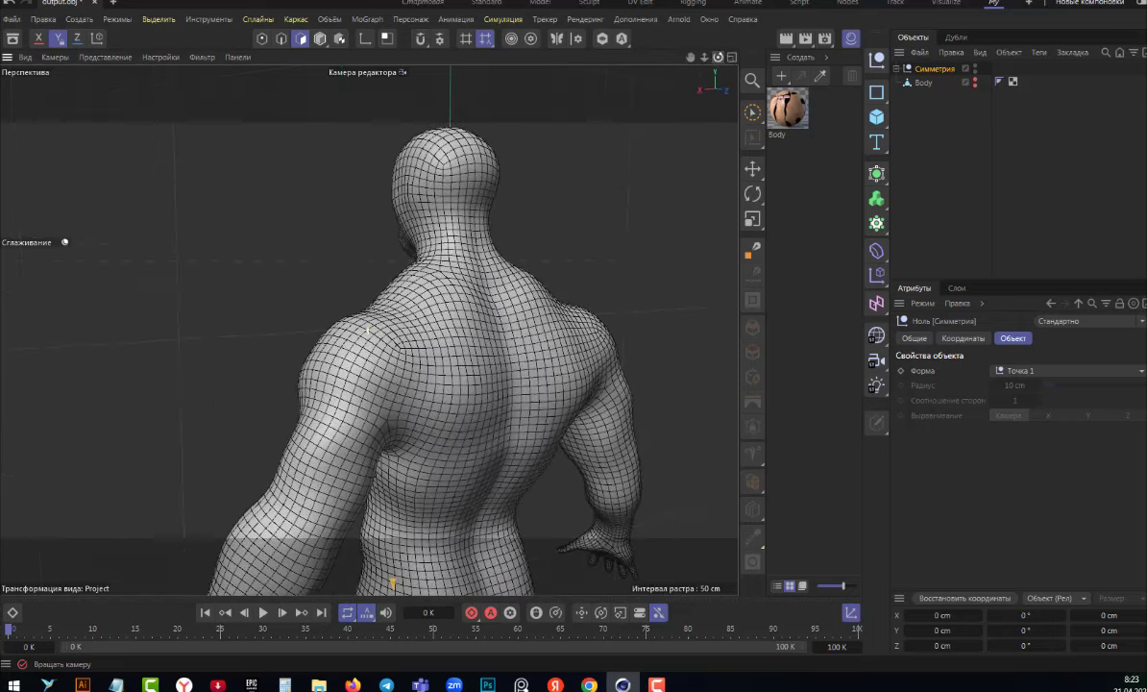
scroll(476, 283, down, 3)
scroll(454, 261, down, 2)
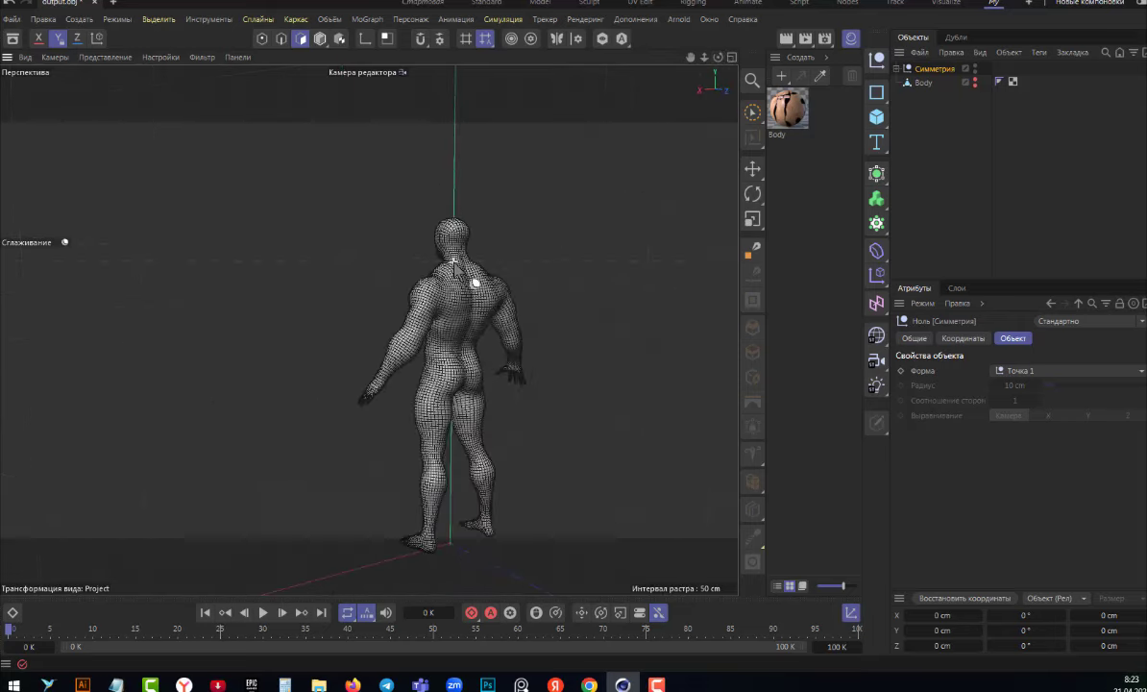
scroll(474, 279, up, 2)
scroll(474, 269, up, 2)
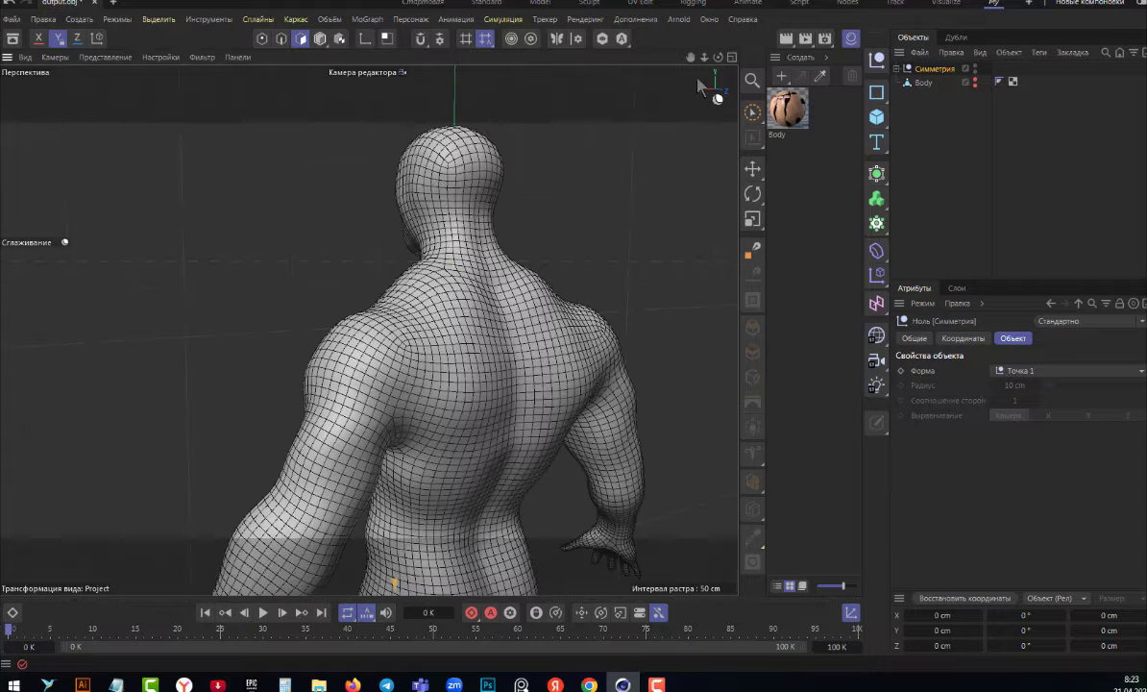
drag(719, 59, 576, 247)
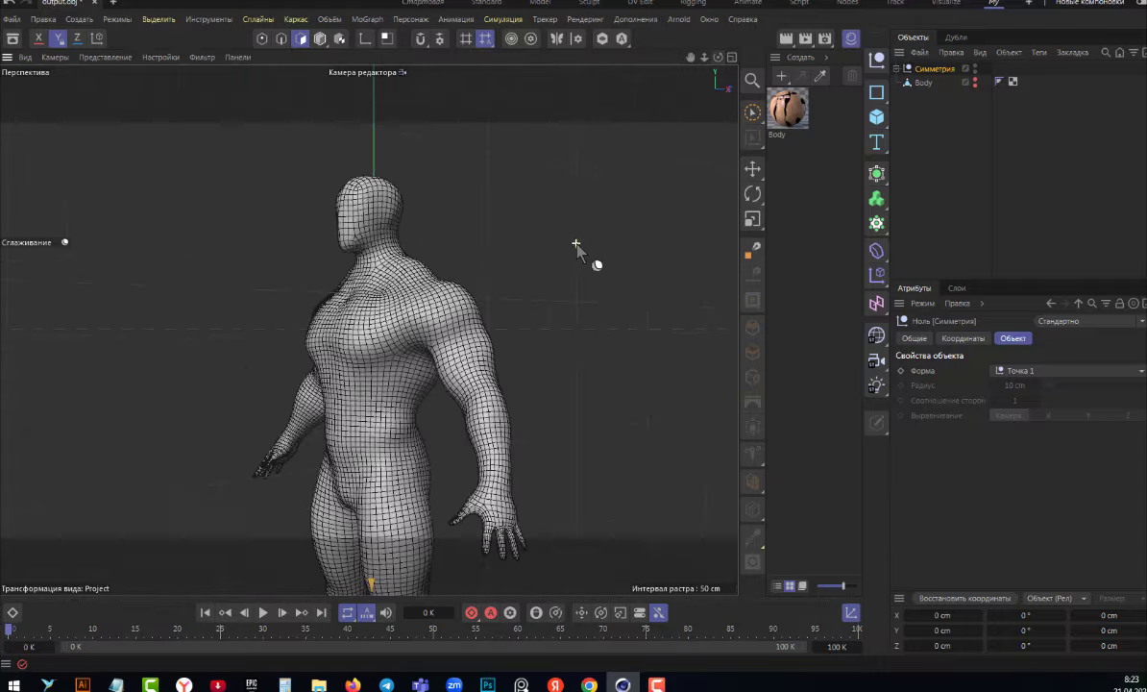
scroll(357, 242, up, 2)
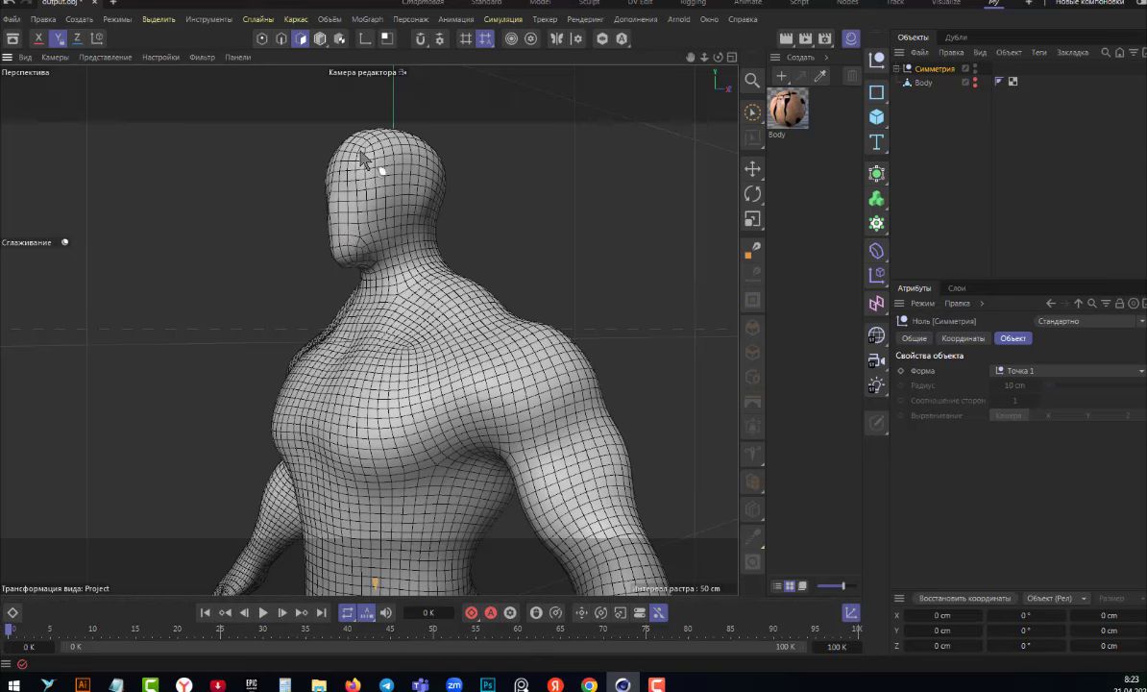
scroll(434, 213, down, 3)
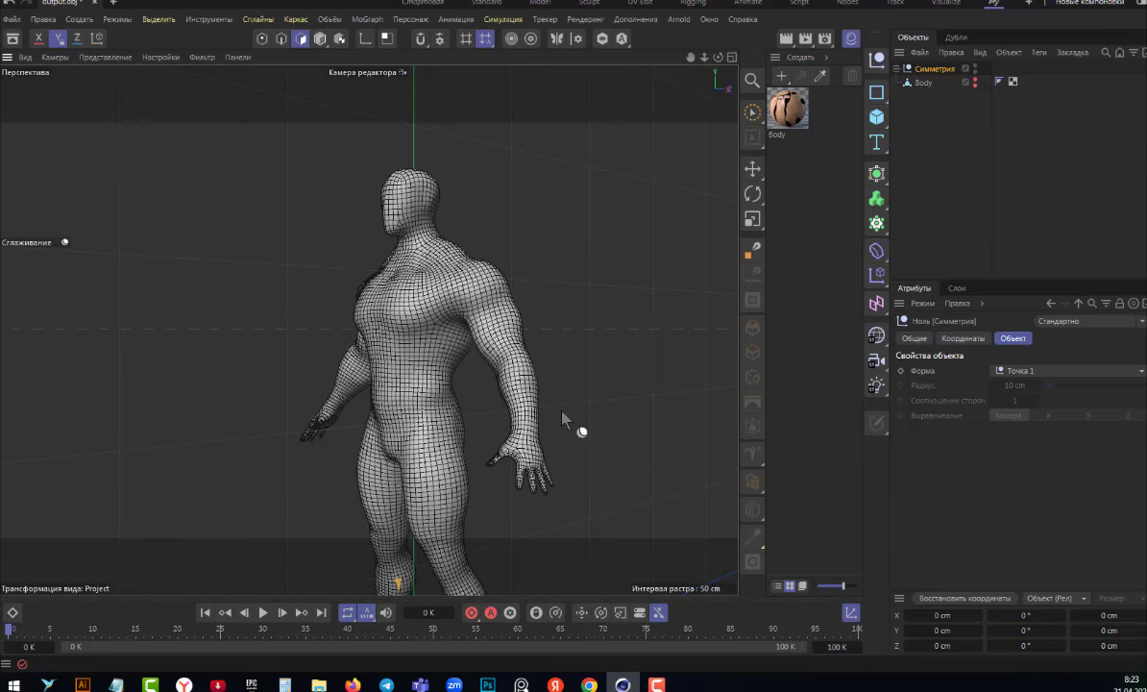
scroll(524, 383, down, 2)
scroll(527, 577, up, 2)
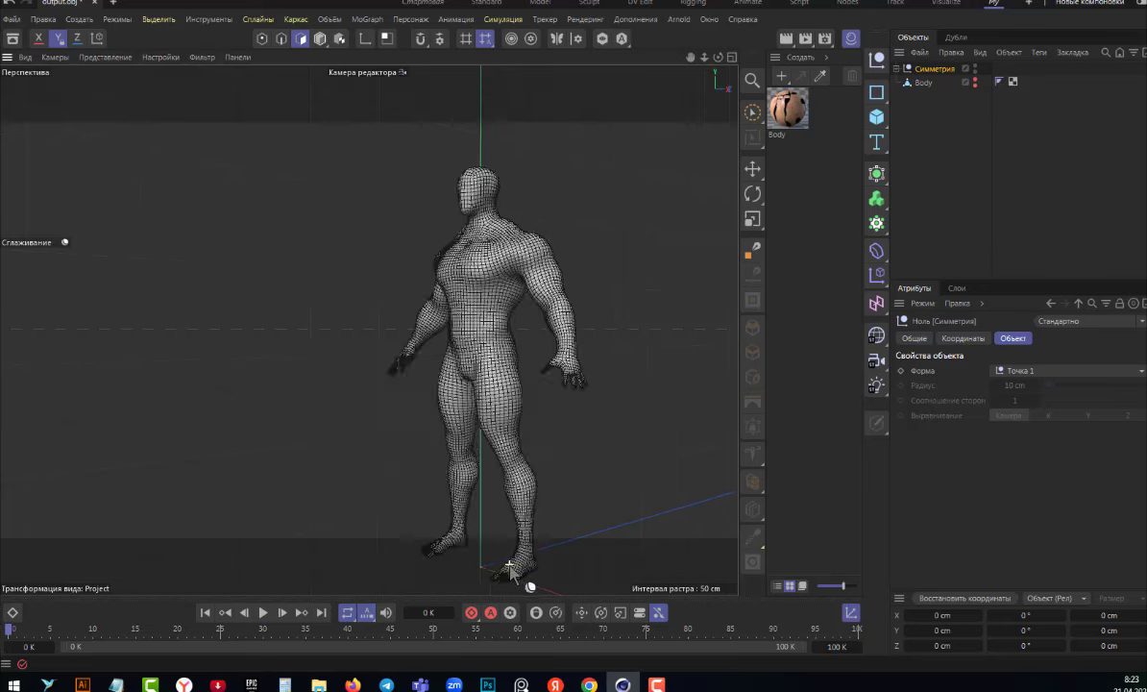
scroll(514, 573, up, 3)
scroll(514, 574, down, 5)
Orbit the mirrored Body mesh through frontal, three-quarter and back views.
mouse_move(672, 60)
alt+mouse_down()
mouse_move(368, 329)
mouse_move(611, 128)
mouse_move(516, 205)
alt+mouse_up()
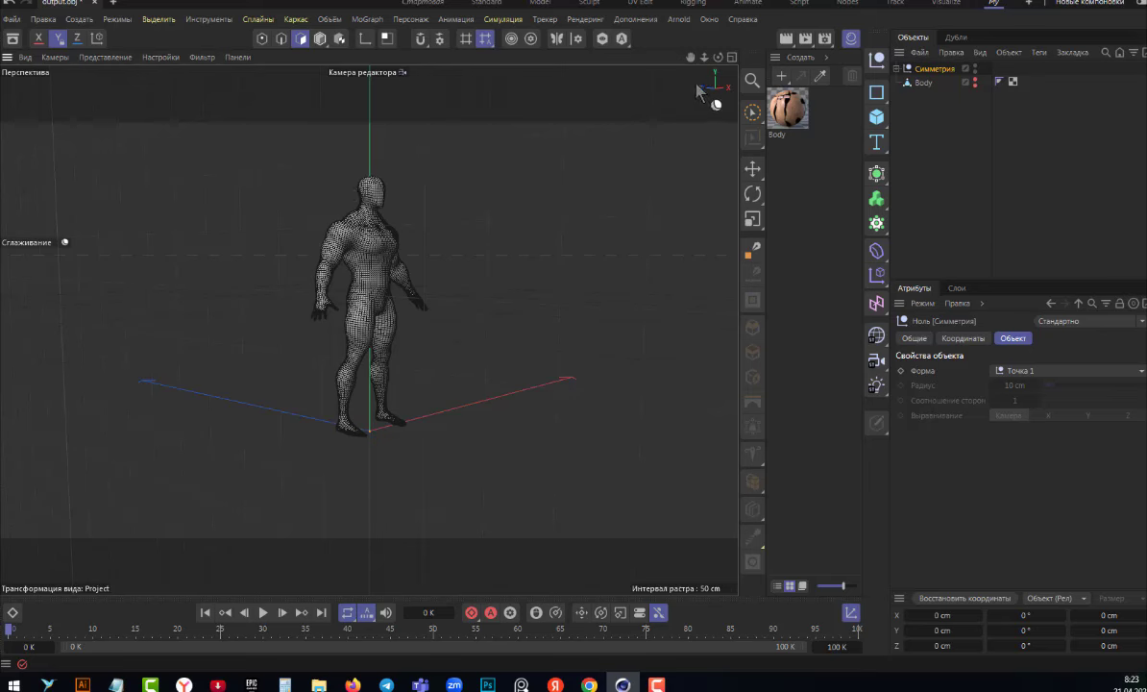
alt+drag(673, 60, 367, 329)
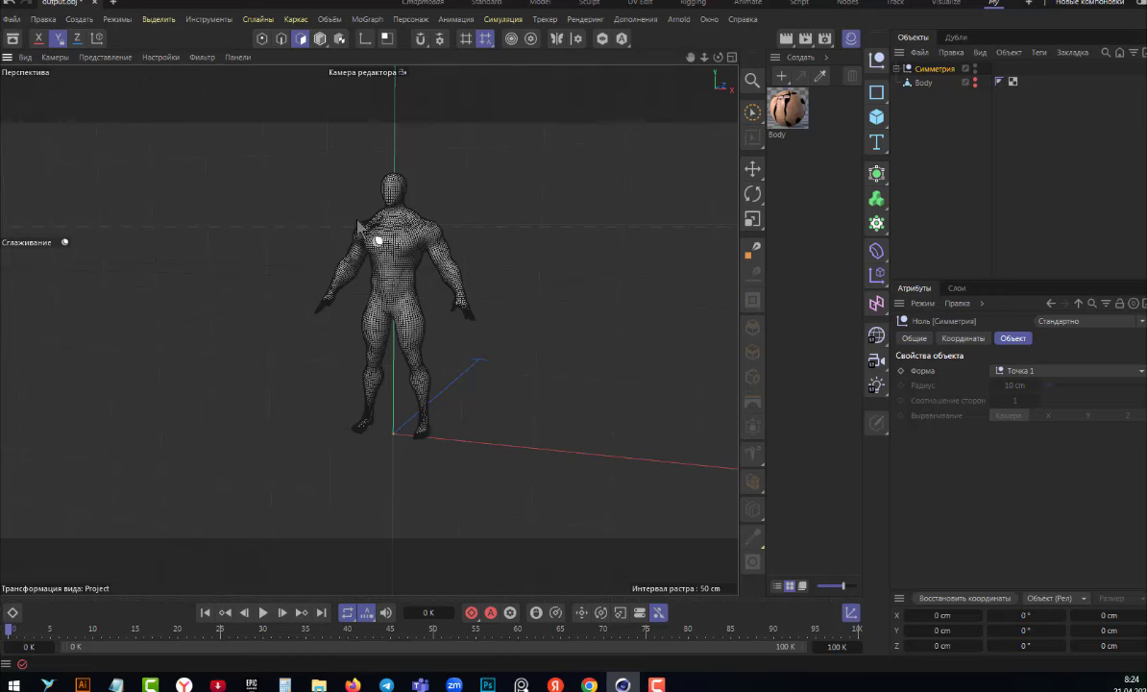
scroll(395, 247, up, 2)
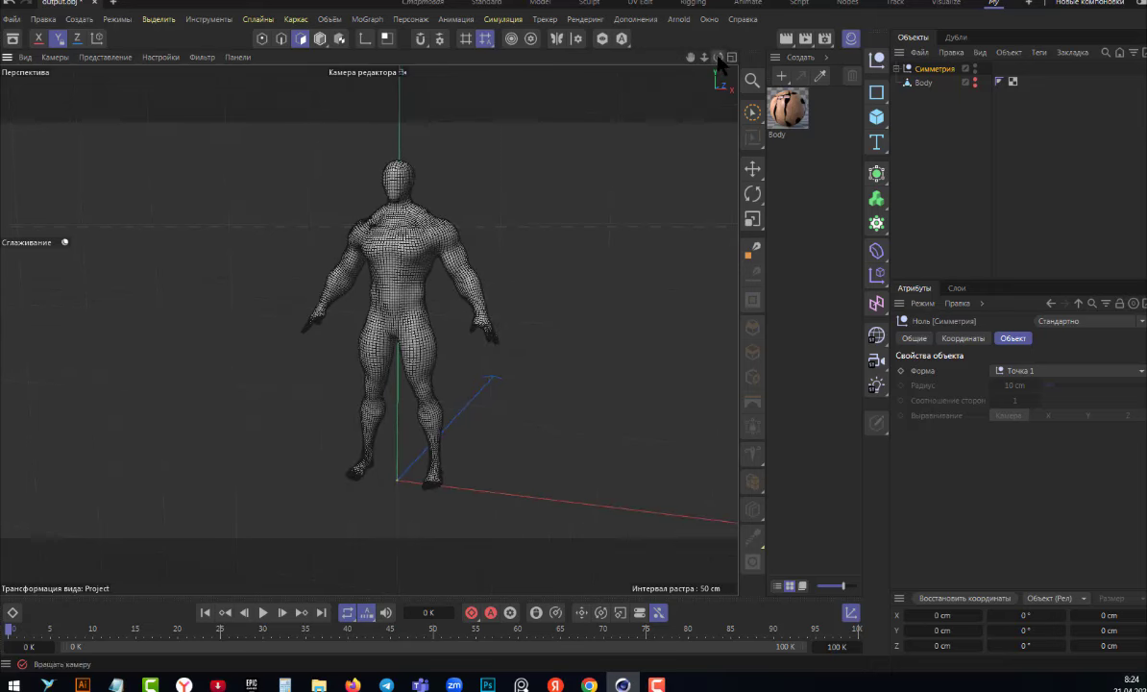
mouse_move(452, 317)
alt+mouse_down()
mouse_move(368, 329)
mouse_move(471, 213)
alt+mouse_up()
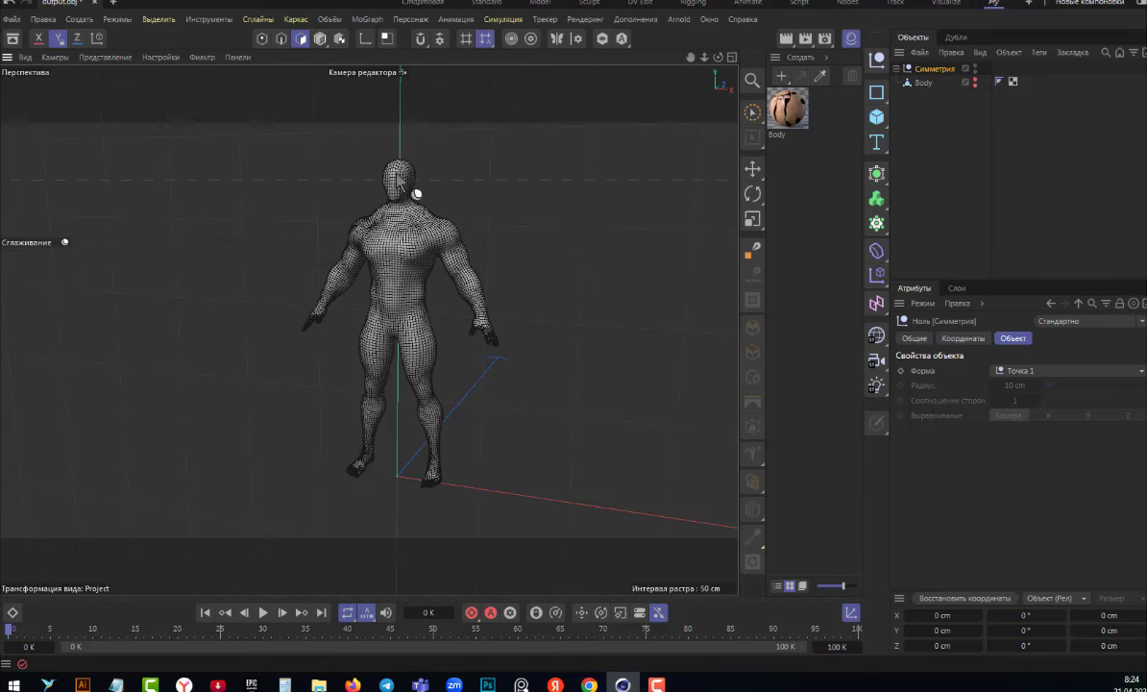
drag(718, 59, 383, 189)
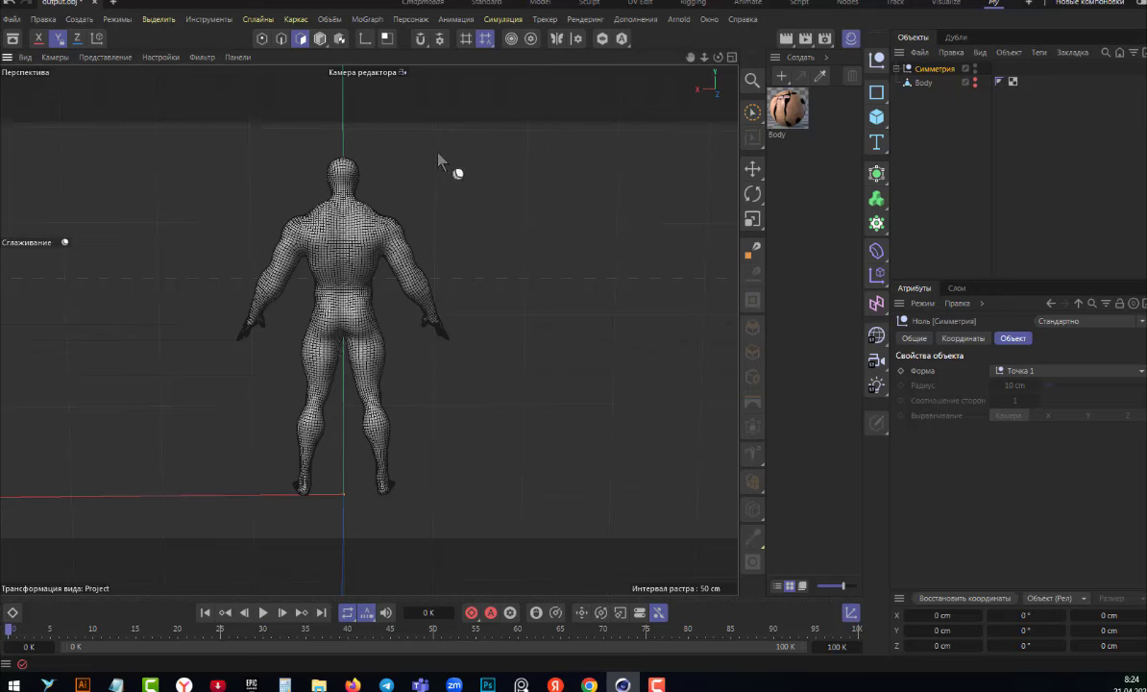
drag(718, 58, 368, 330)
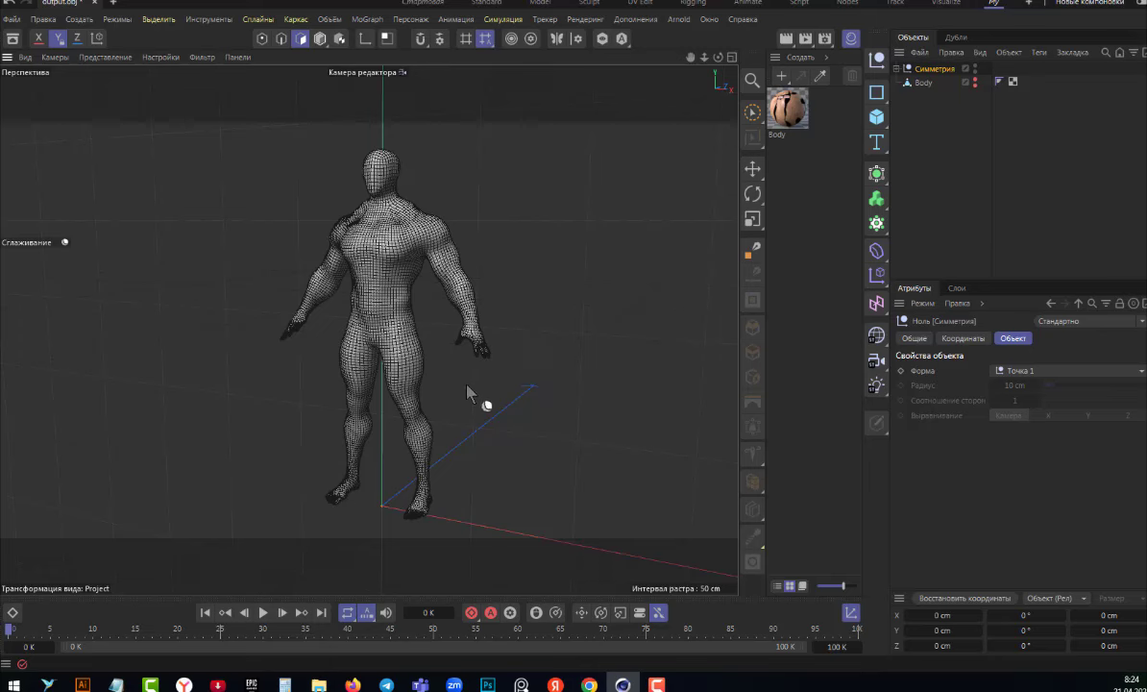
key(ctrl+z)
key(ctrl+z)
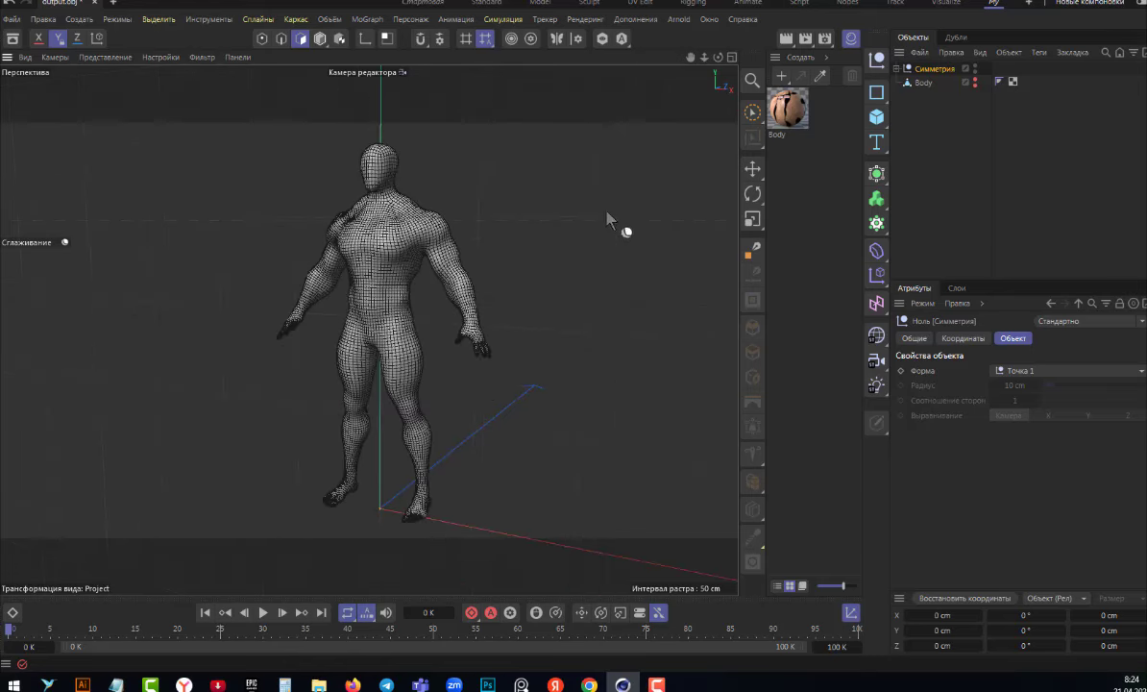
alt+drag(368, 330, 368, 330)
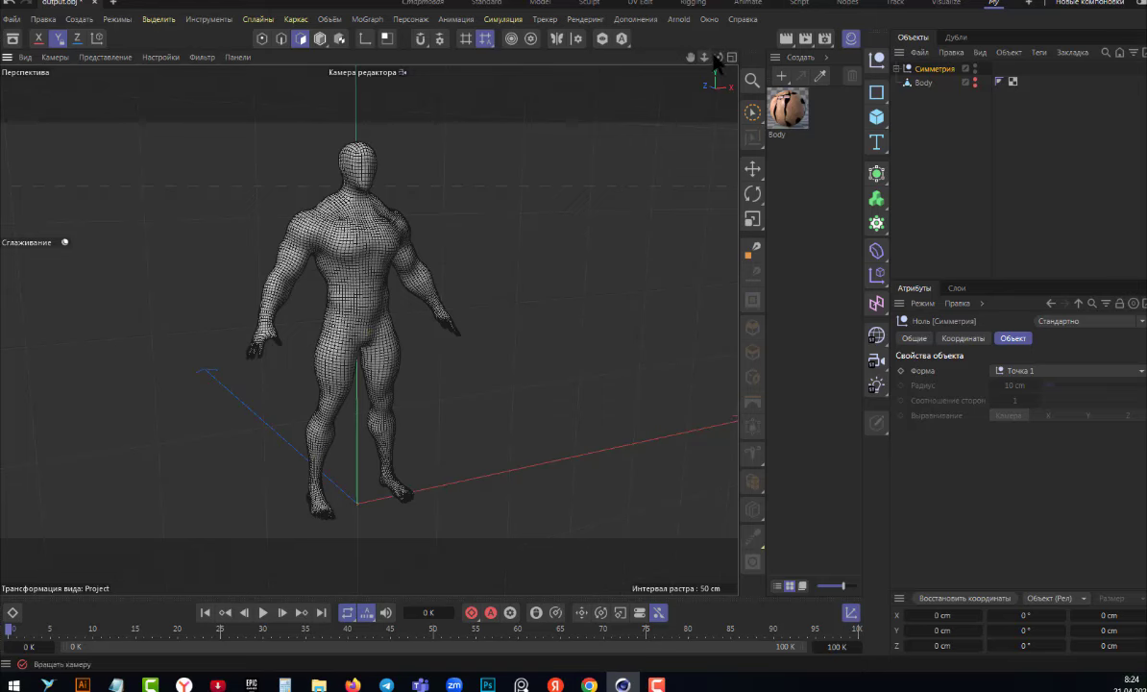
drag(717, 56, 718, 56)
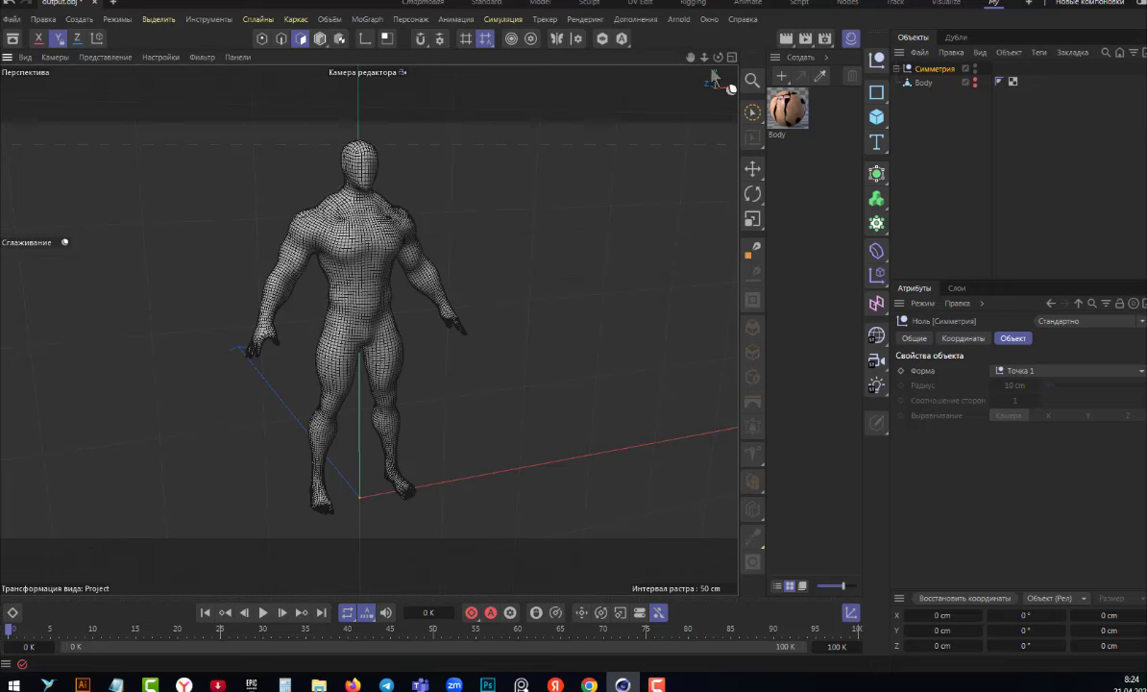
drag(718, 57, 718, 57)
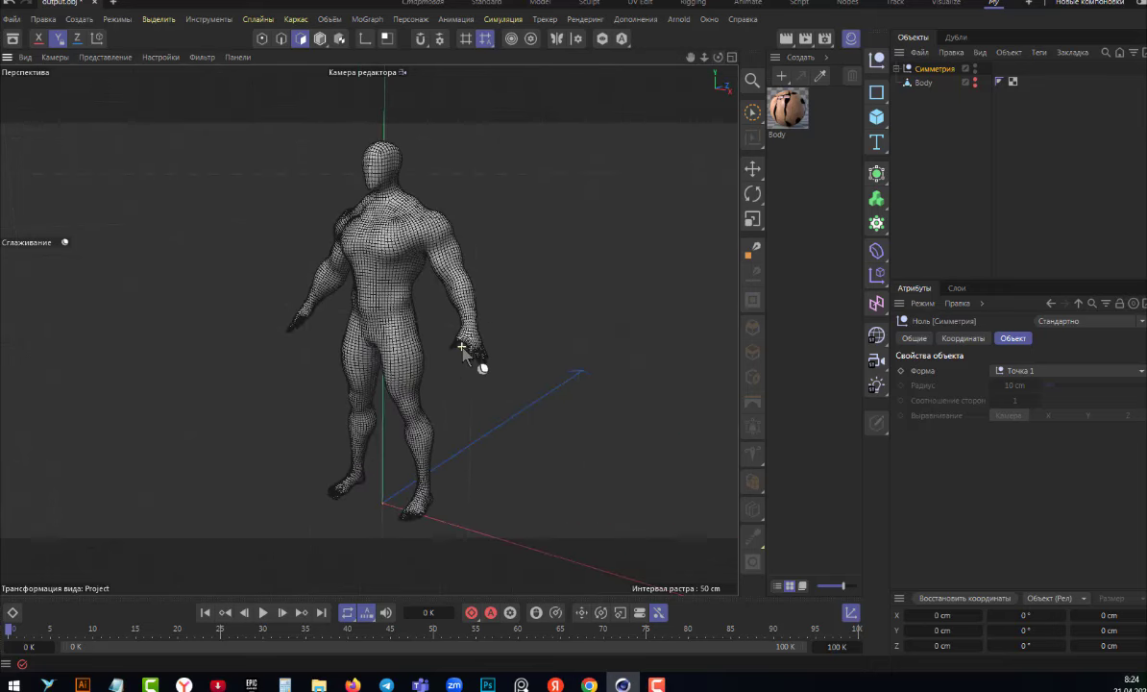
mouse_move(461, 348)
alt+mouse_down()
mouse_move(473, 357)
mouse_move(541, 312)
alt+mouse_up()
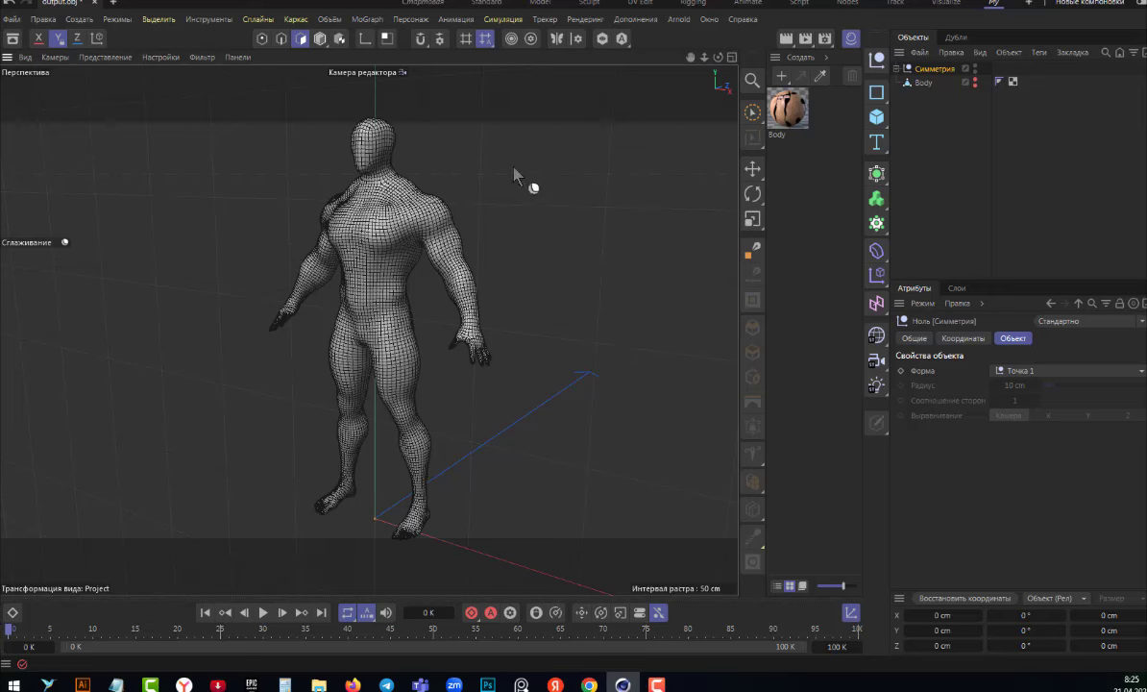
Orbit and zoom the muscular figure through front, side, back and three-quarter views.
scroll(357, 113, up, 5)
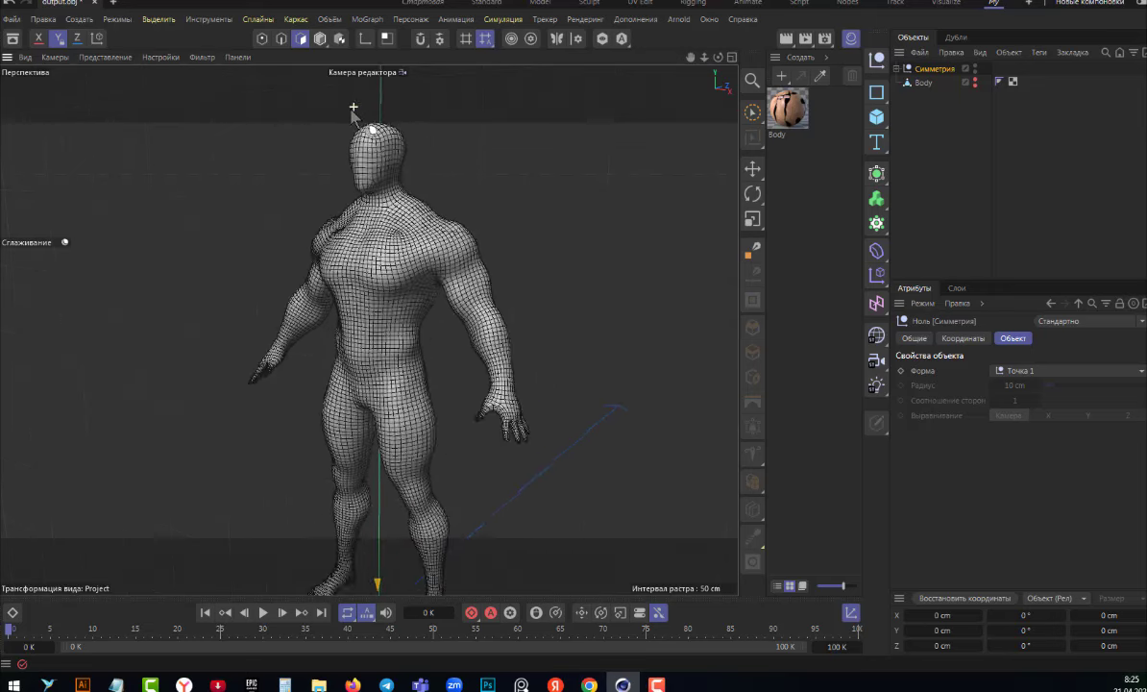
scroll(365, 111, down, 4)
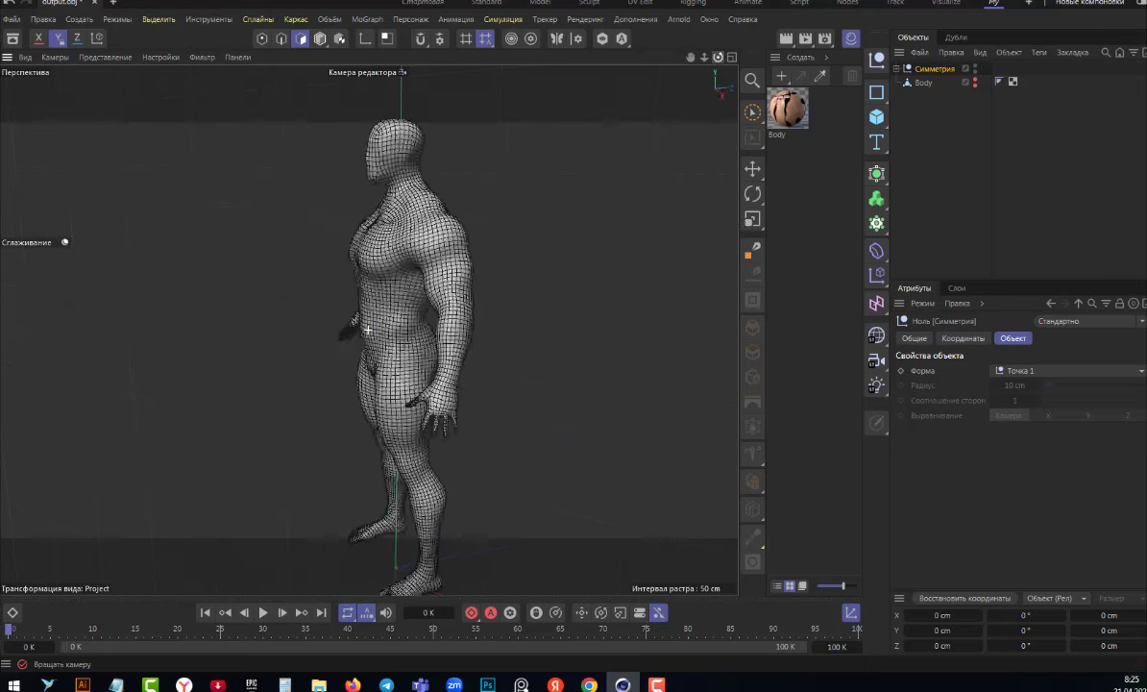
drag(718, 56, 682, 82)
scroll(512, 298, down, 3)
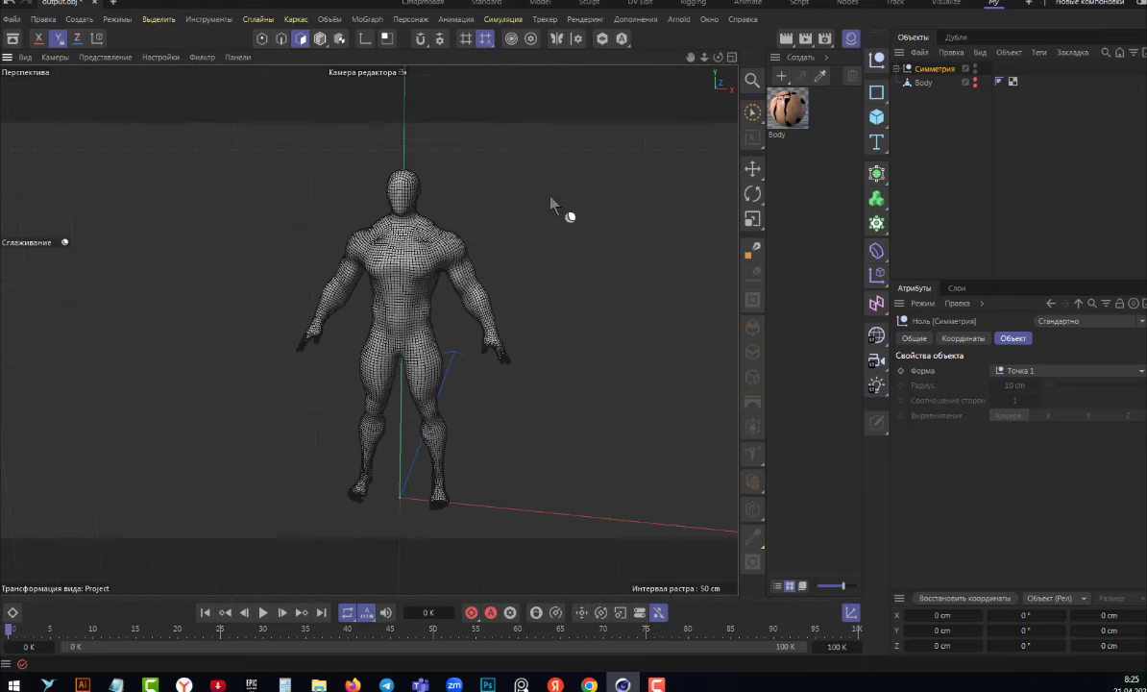
mouse_move(712, 60)
mouse_down()
mouse_move(368, 330)
mouse_move(311, 439)
mouse_up()
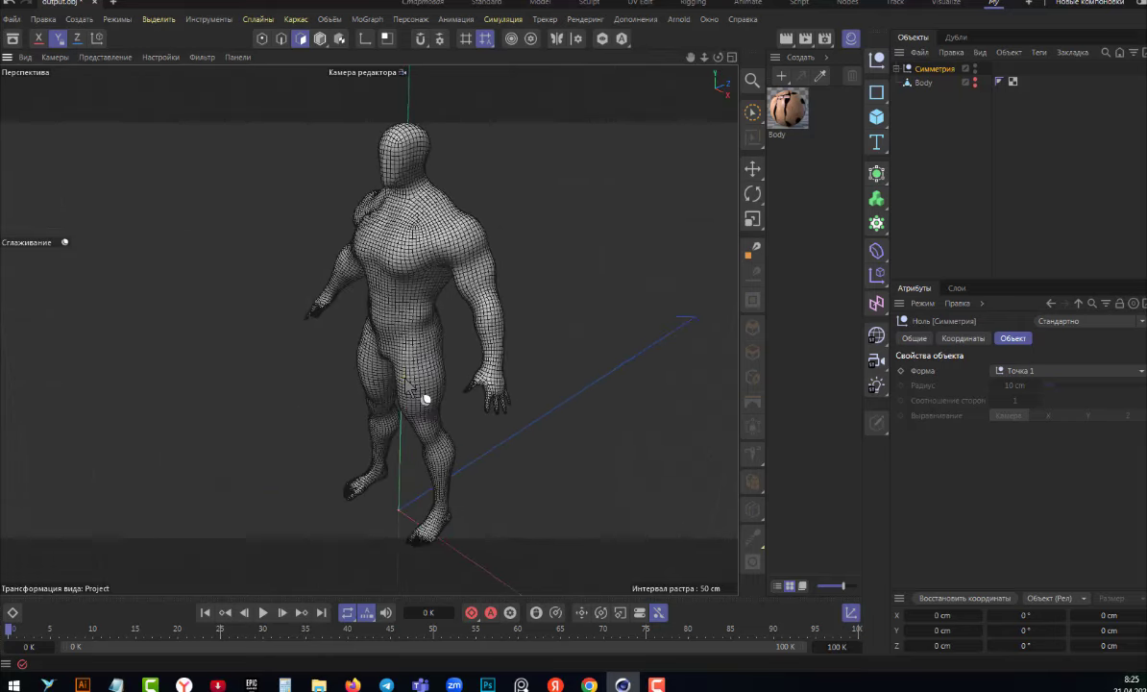
mouse_move(718, 58)
mouse_down()
mouse_move(368, 329)
mouse_move(336, 331)
mouse_up()
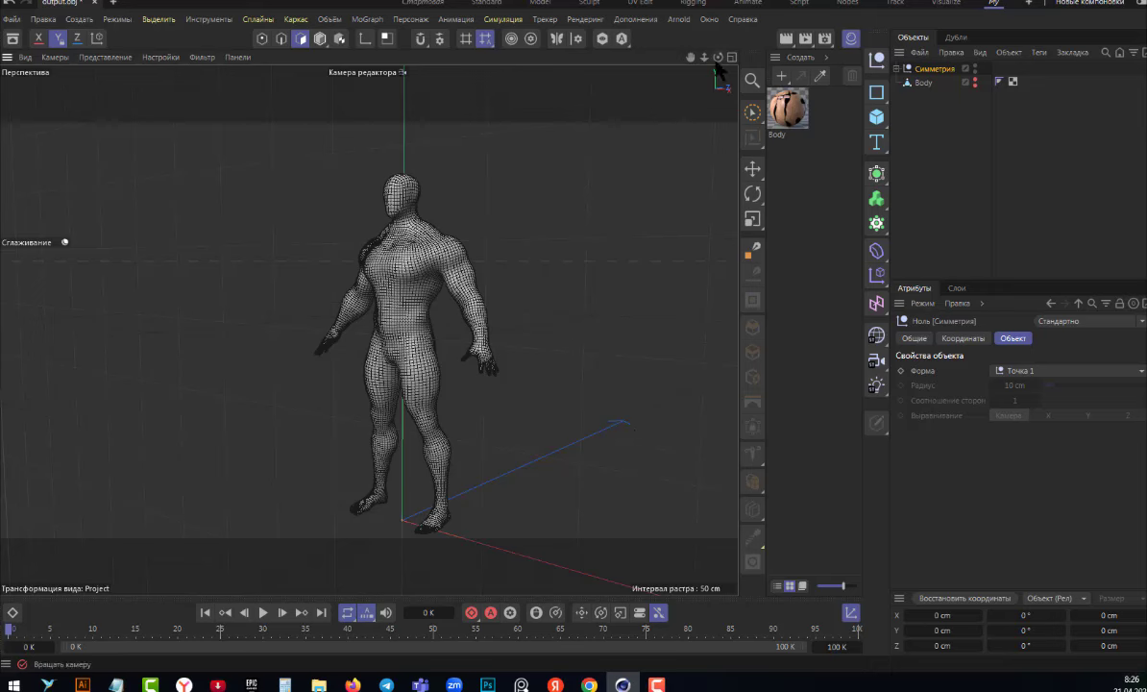
mouse_move(717, 57)
mouse_down()
mouse_move(368, 329)
mouse_move(380, 331)
mouse_up()
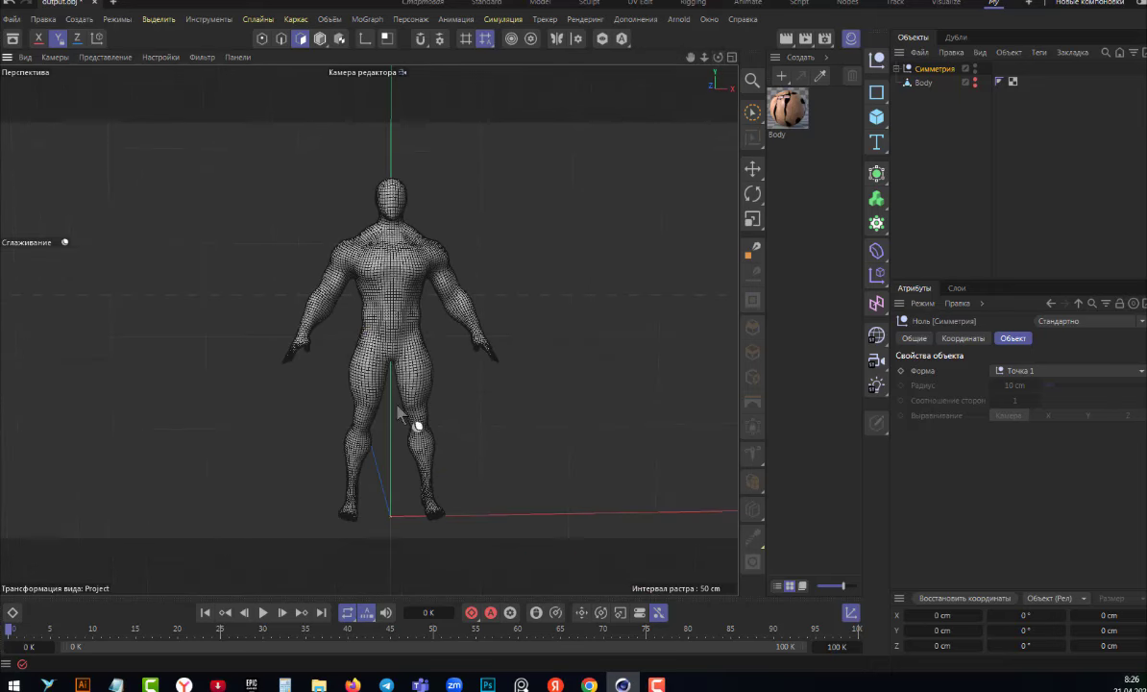
scroll(395, 473, up, 2)
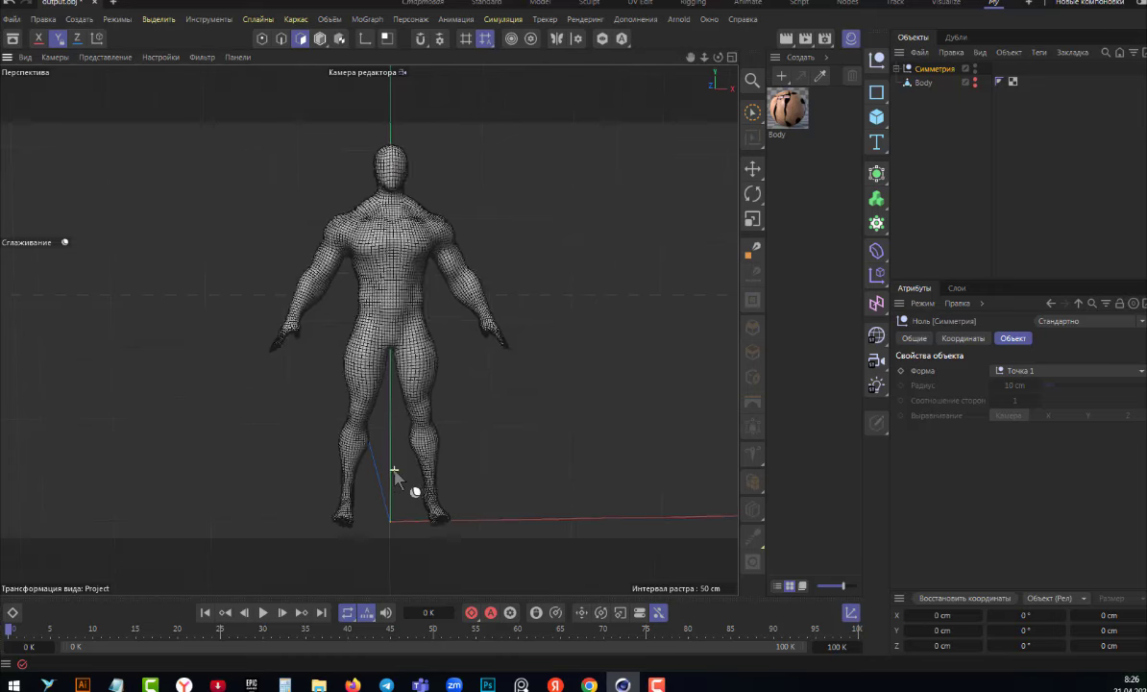
scroll(395, 473, up, 1)
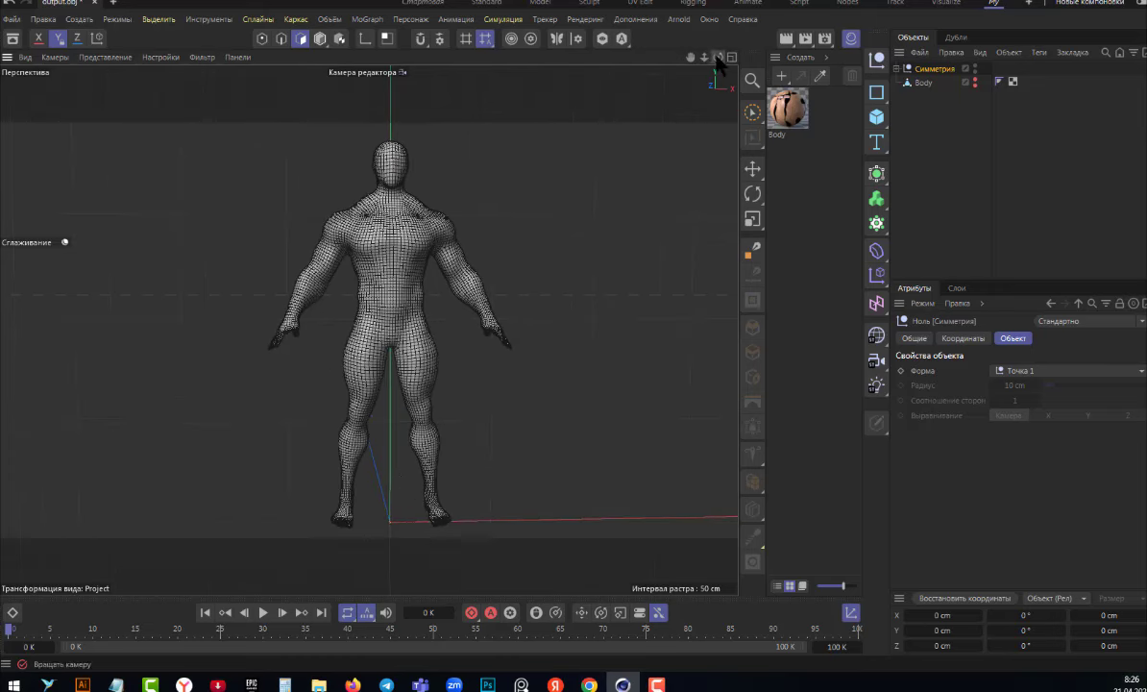
drag(718, 59, 734, 61)
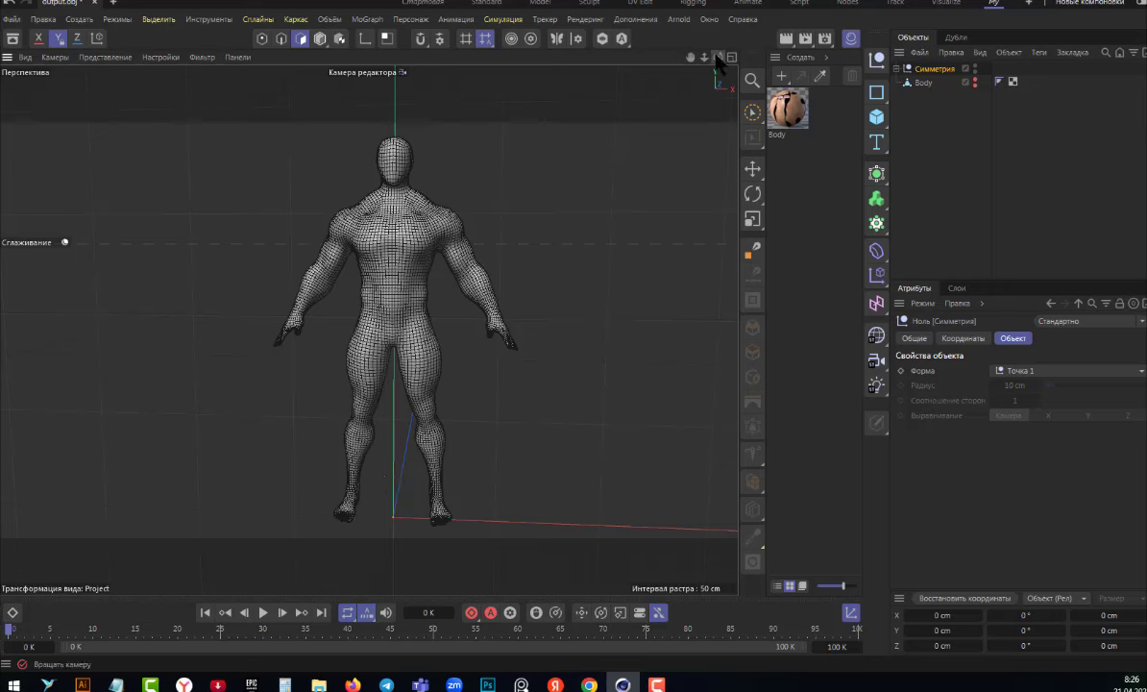
drag(720, 58, 692, 59)
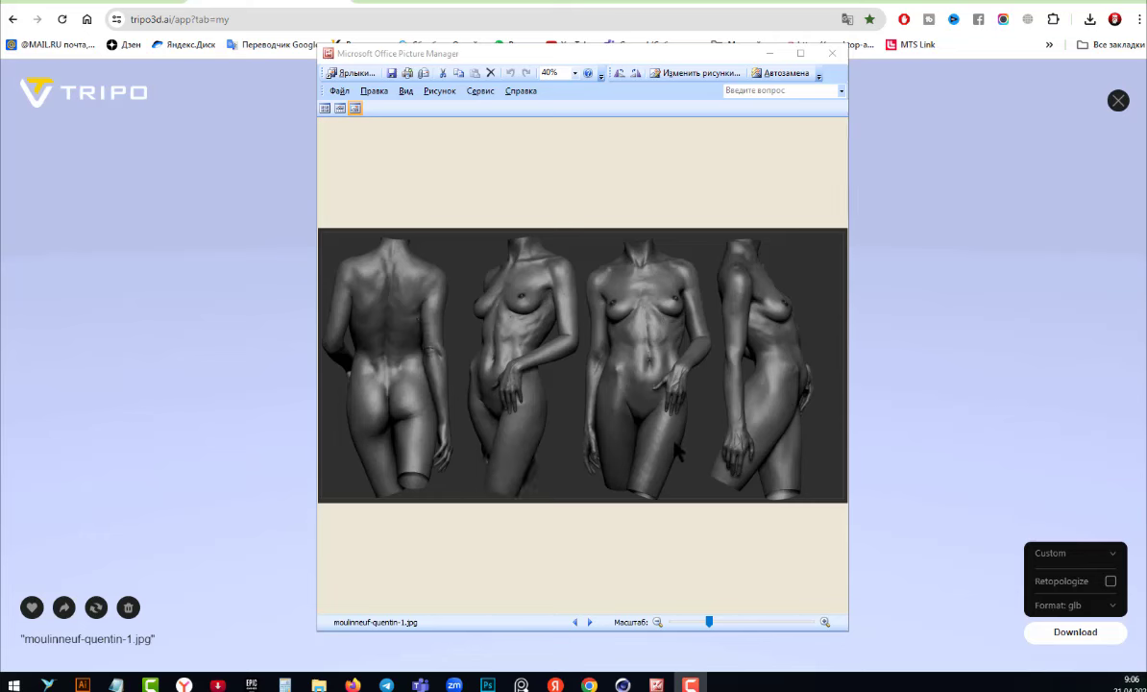
Close the reference picture, then spin the grey torso to its back and front.
click(827, 56)
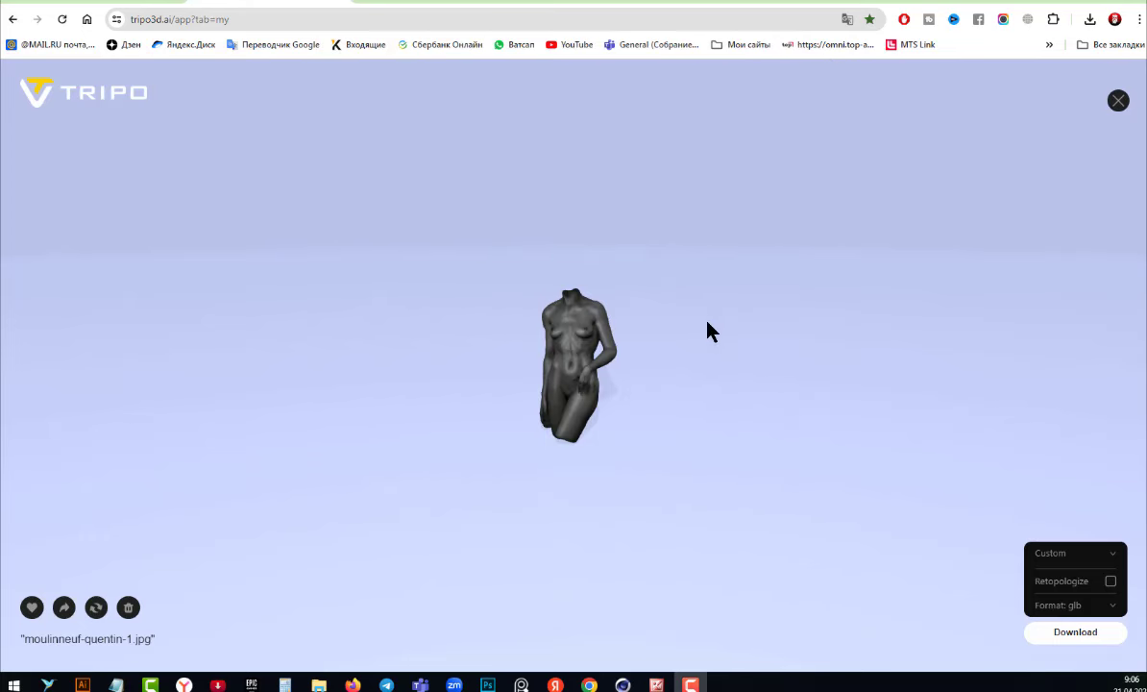
drag(707, 331, 488, 315)
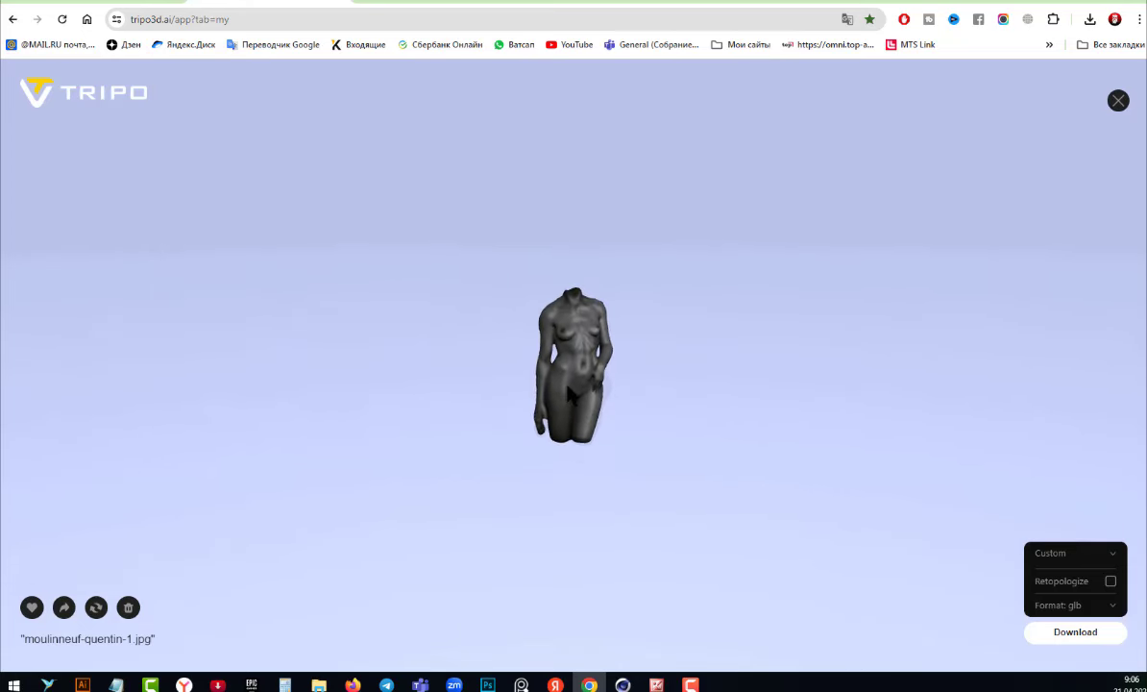
scroll(569, 393, up, 5)
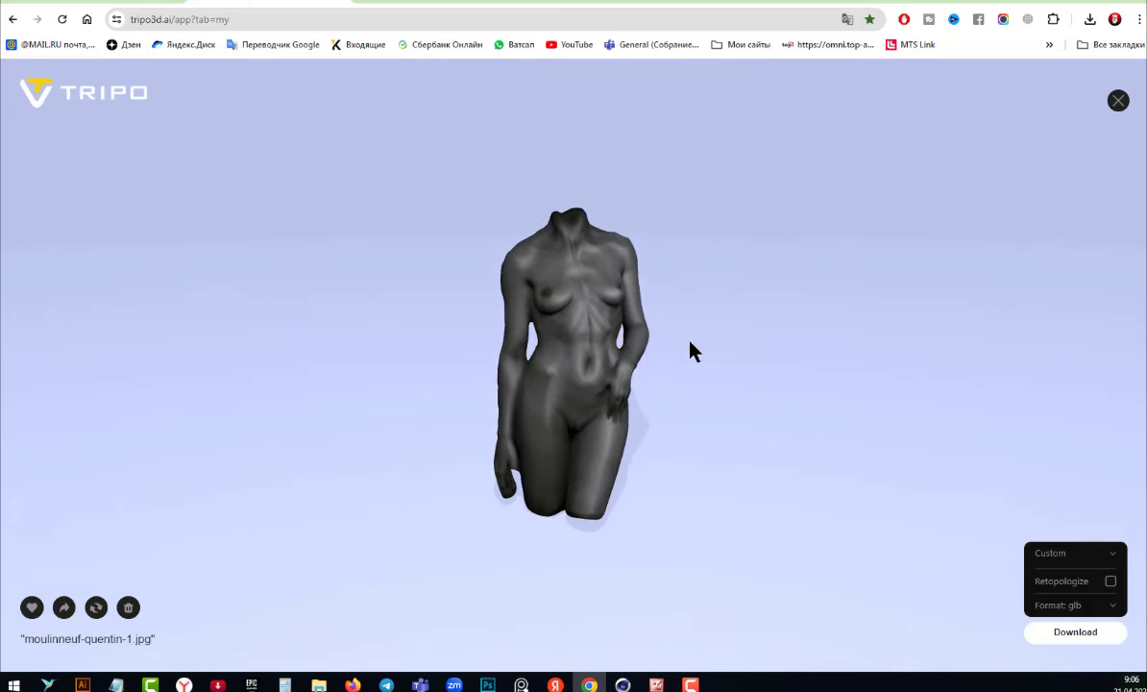
mouse_move(689, 351)
mouse_down()
mouse_move(412, 345)
mouse_move(458, 350)
mouse_up()
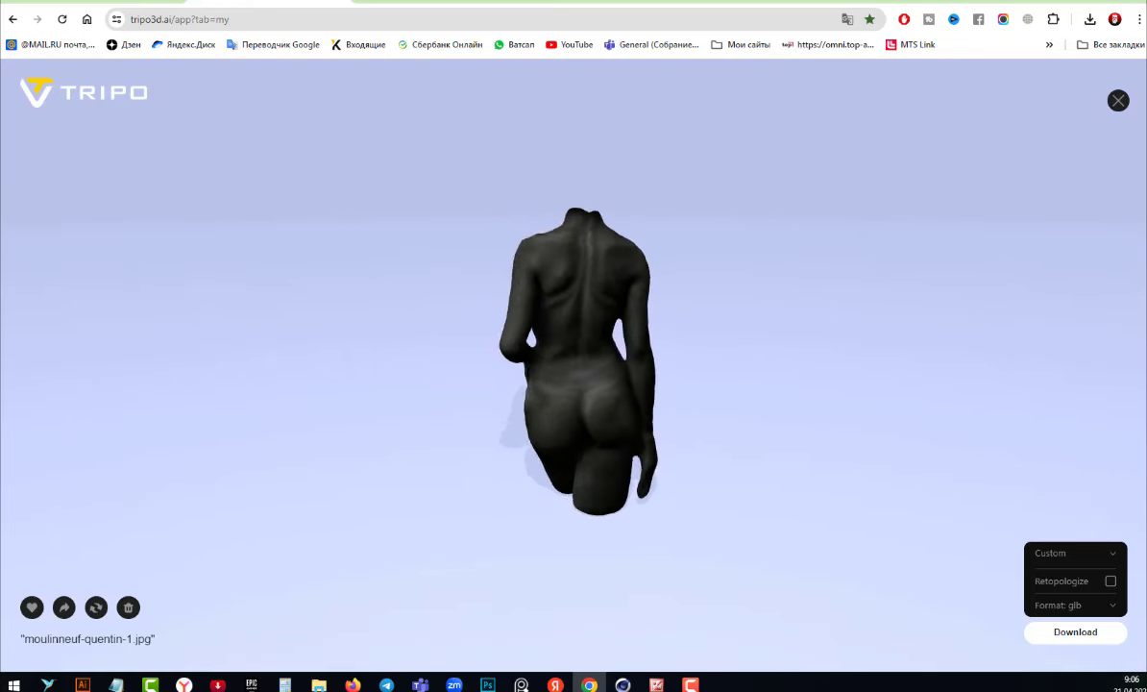
drag(538, 350, 639, 355)
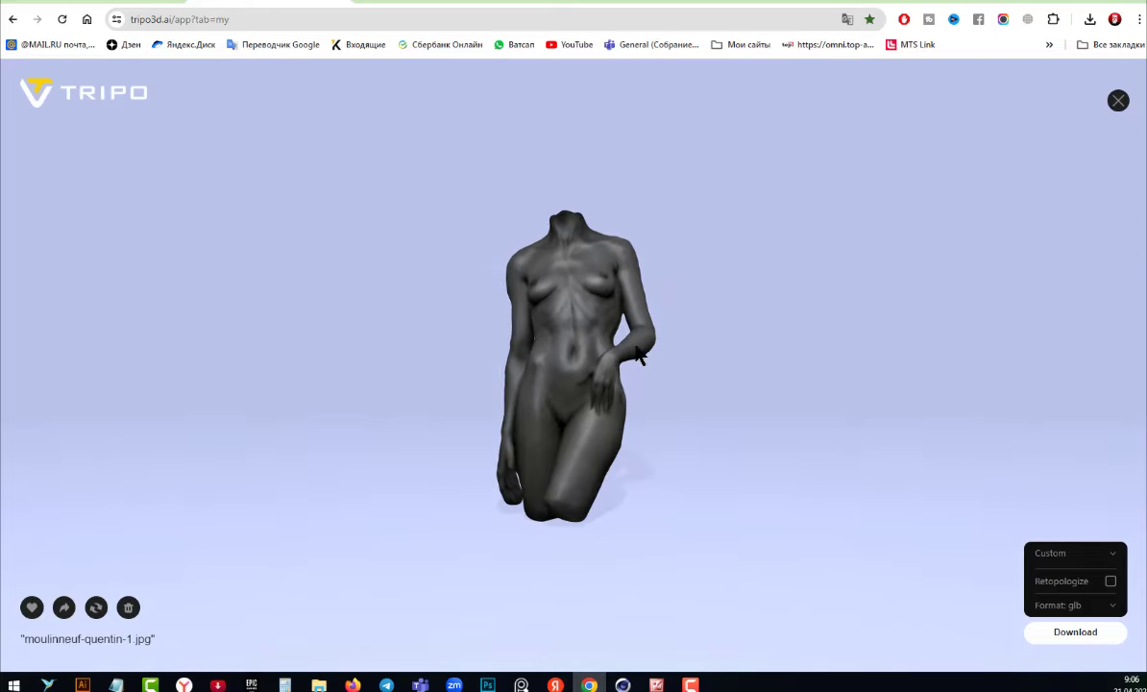
Rotate the torso through its sides, back and a three-quarter view.
mouse_move(771, 446)
mouse_down()
mouse_move(828, 443)
mouse_move(661, 457)
mouse_up()
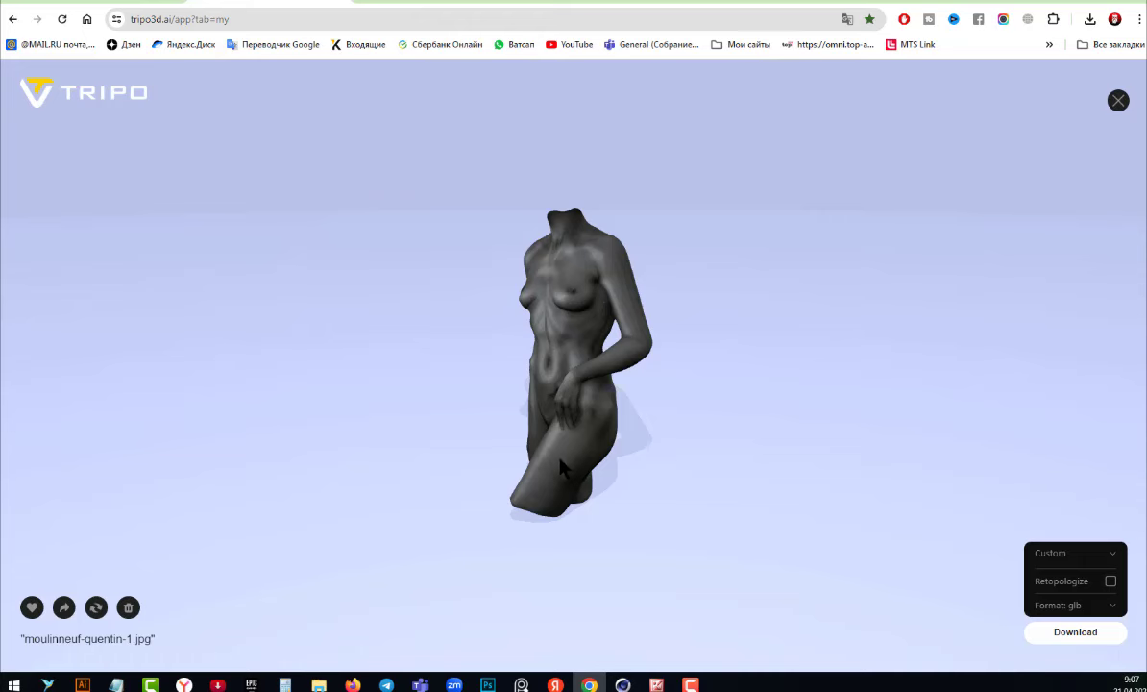
mouse_move(744, 377)
mouse_down()
mouse_move(413, 356)
mouse_move(750, 386)
mouse_move(663, 377)
mouse_move(689, 366)
mouse_move(666, 366)
mouse_move(673, 389)
mouse_move(700, 389)
mouse_up()
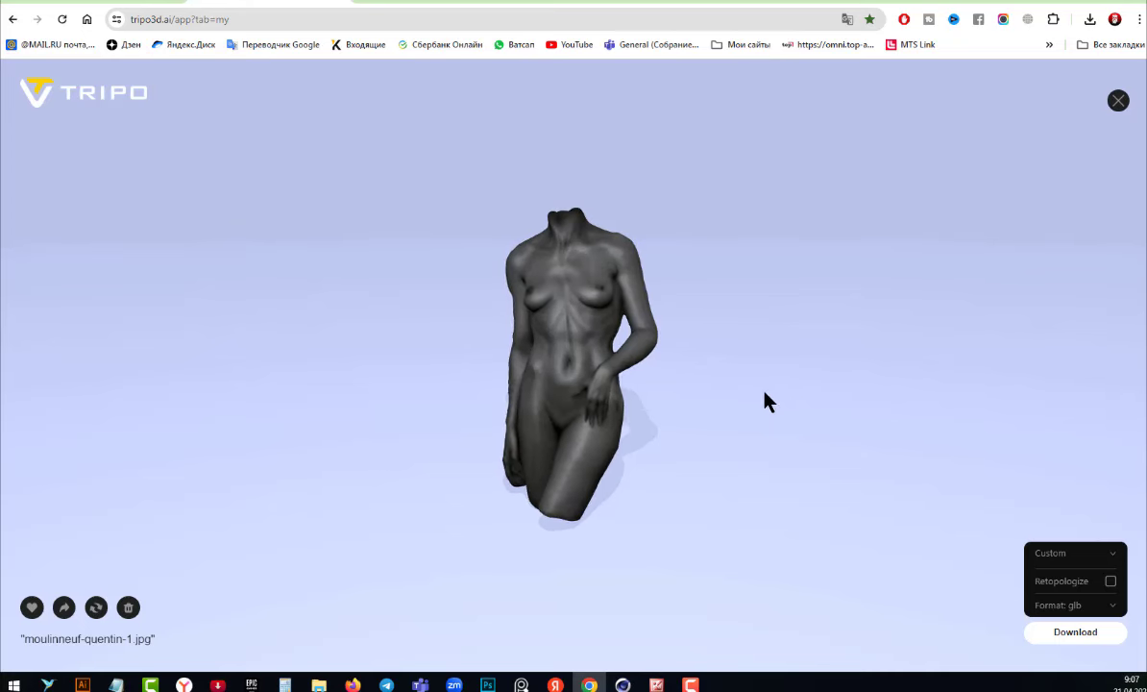
mouse_move(763, 402)
mouse_down()
mouse_move(490, 375)
mouse_move(686, 384)
mouse_move(840, 413)
mouse_up()
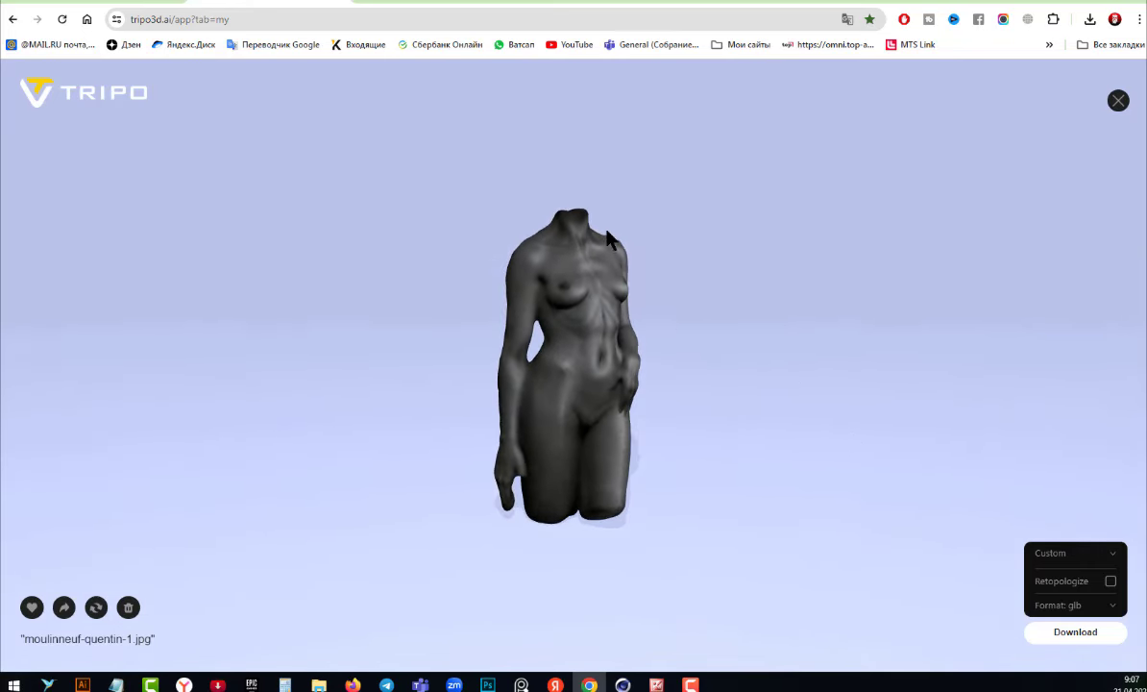
drag(773, 335, 653, 383)
Zoom out and orbit the torso from back to front, lower tilt, and side profile.
scroll(653, 383, down, 5)
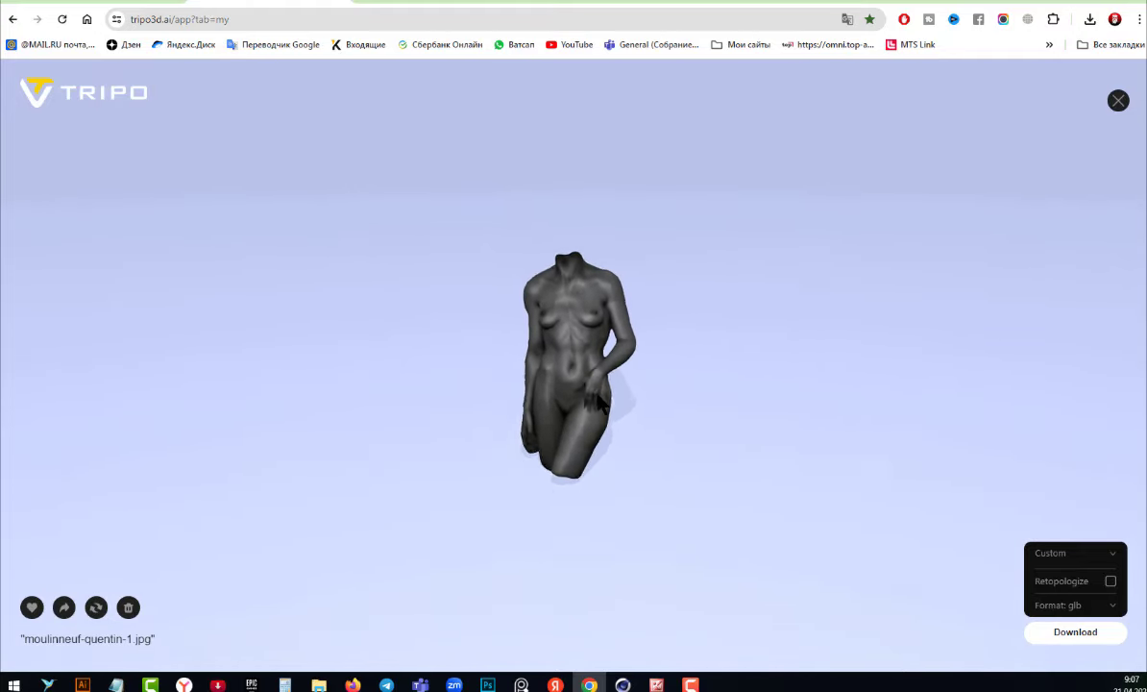
scroll(615, 399, down, 3)
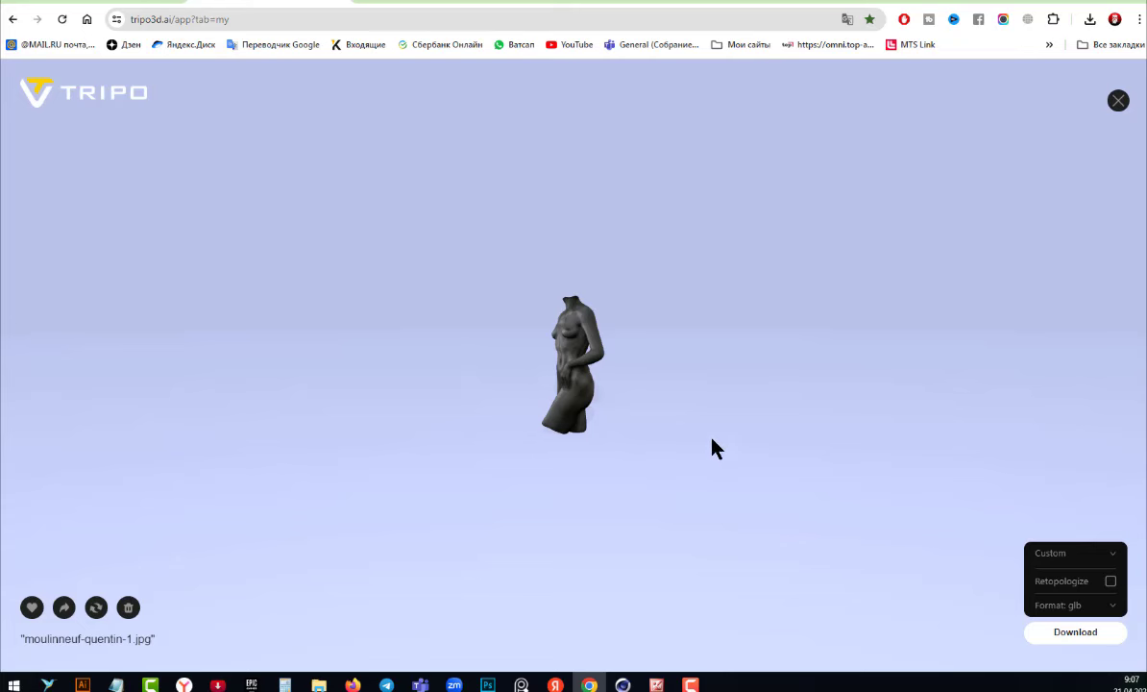
mouse_move(681, 369)
mouse_down()
mouse_move(637, 374)
mouse_move(730, 359)
mouse_move(801, 368)
mouse_up()
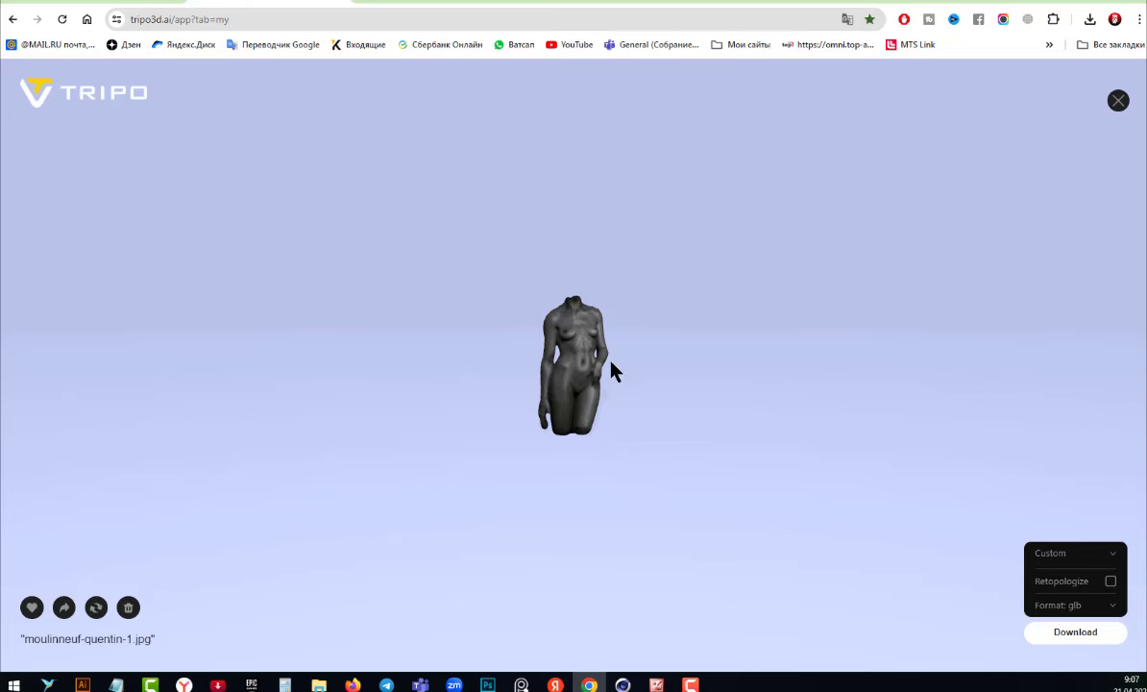
drag(689, 327, 433, 337)
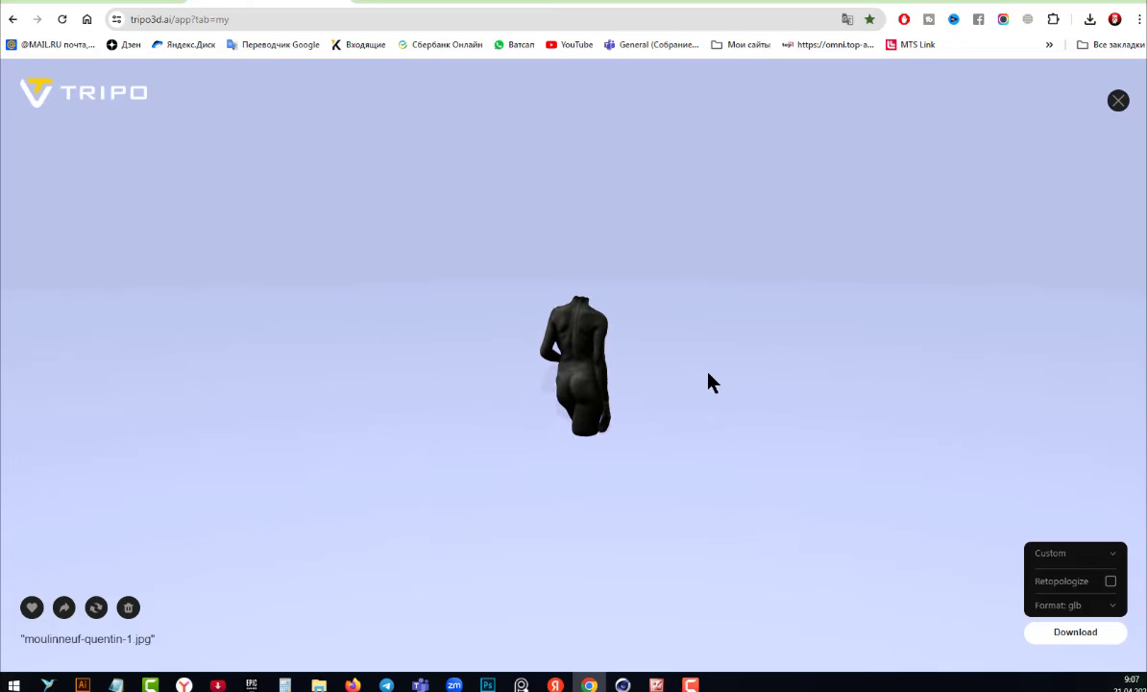
mouse_move(707, 382)
mouse_down()
mouse_move(470, 381)
mouse_move(764, 404)
mouse_move(712, 389)
mouse_move(494, 396)
mouse_move(577, 365)
mouse_move(759, 356)
mouse_move(724, 366)
mouse_up()
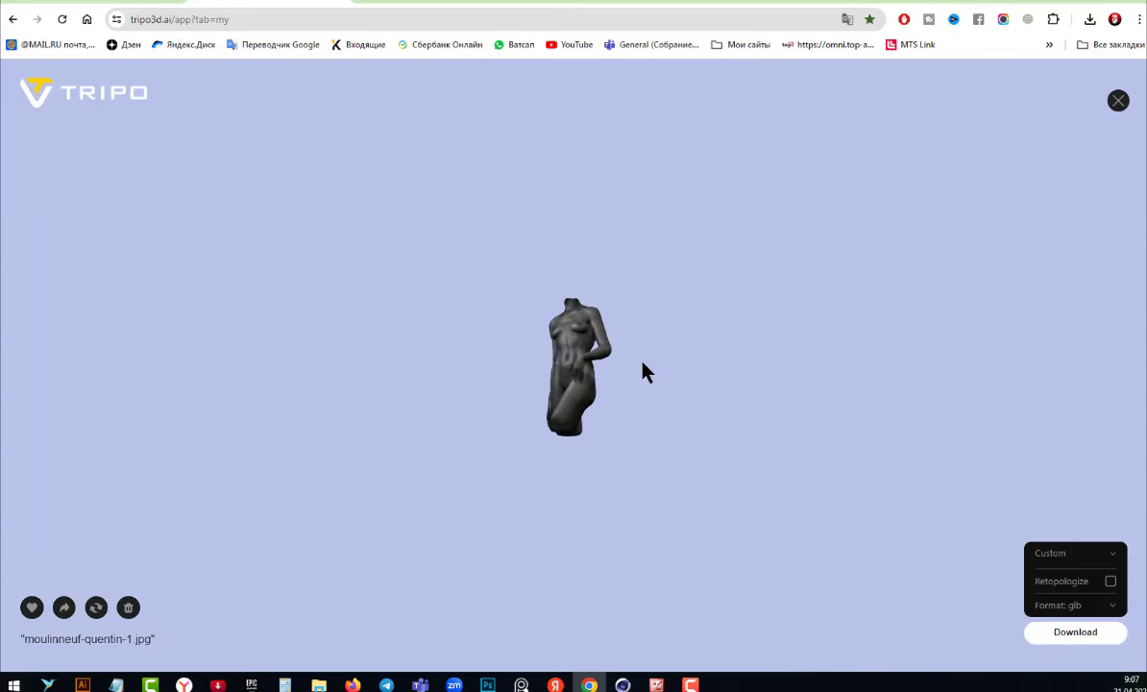
mouse_move(643, 369)
mouse_down()
mouse_move(643, 379)
mouse_move(673, 375)
mouse_up()
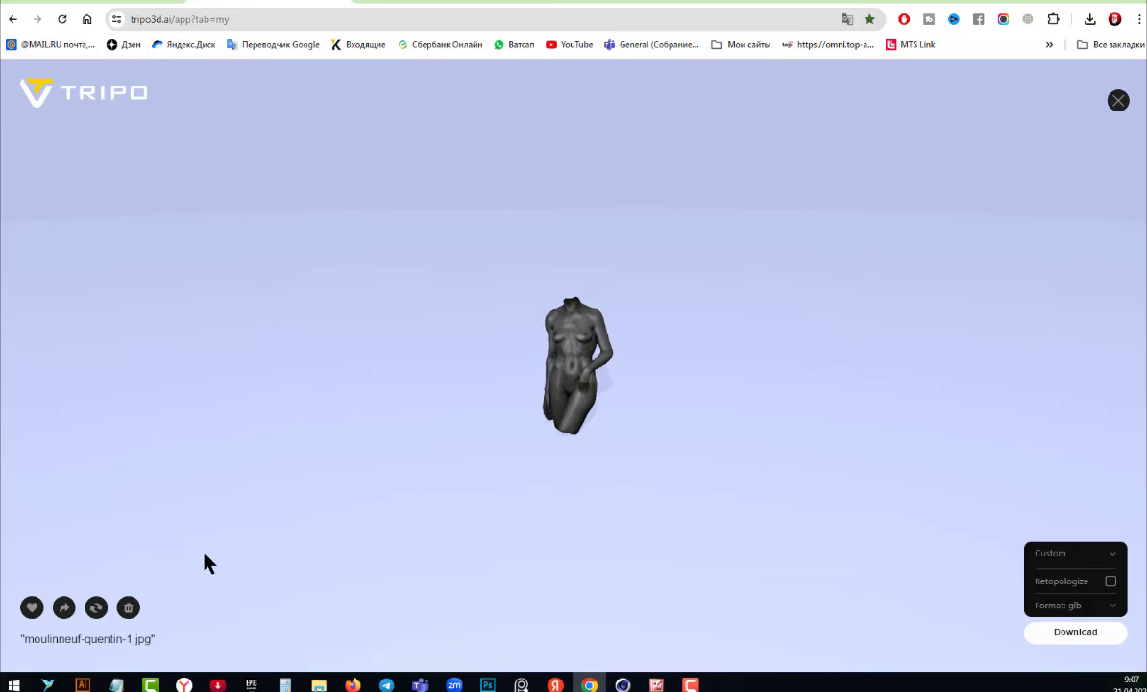
drag(692, 463, 625, 422)
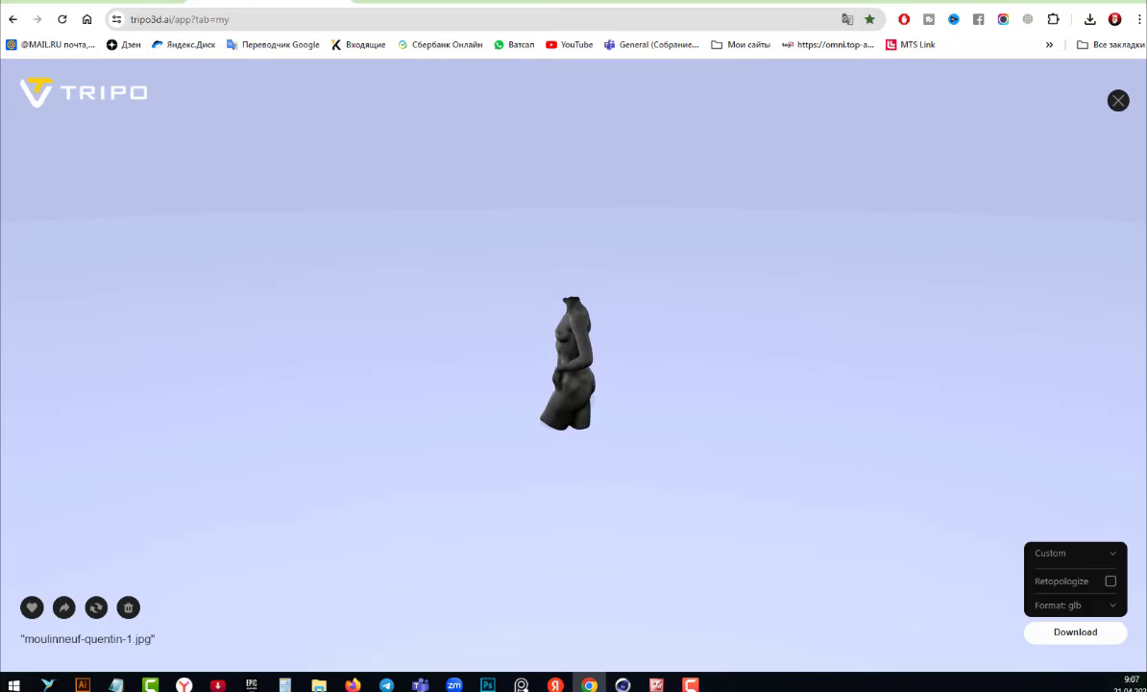